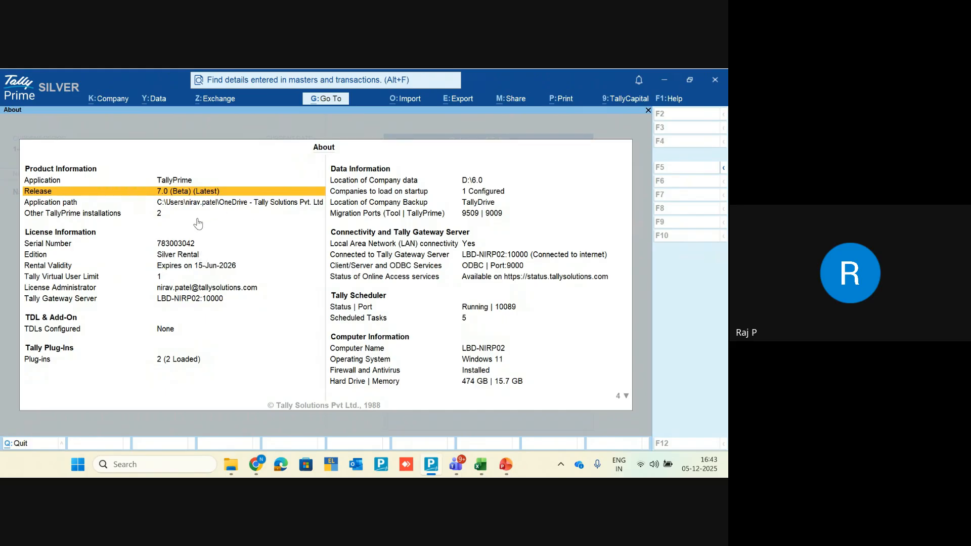
Step: Close the About screen showing release 7.0 and return to the Gateway of Tally
{"action": "key", "text": "Escape"}
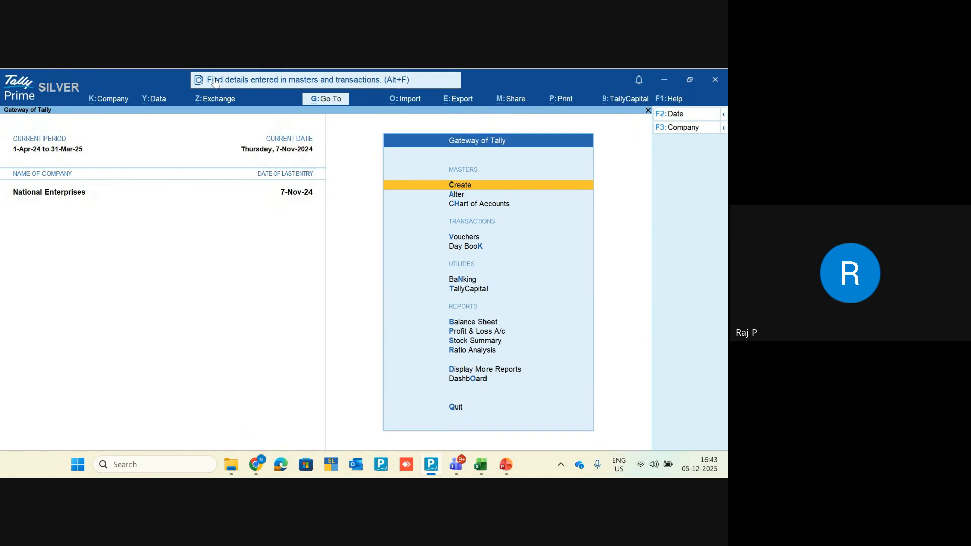
Step: Search Find for 'bhoomi' to list its matching transactions and ledger
{"action": "left_click", "coordinate": [243, 80]}
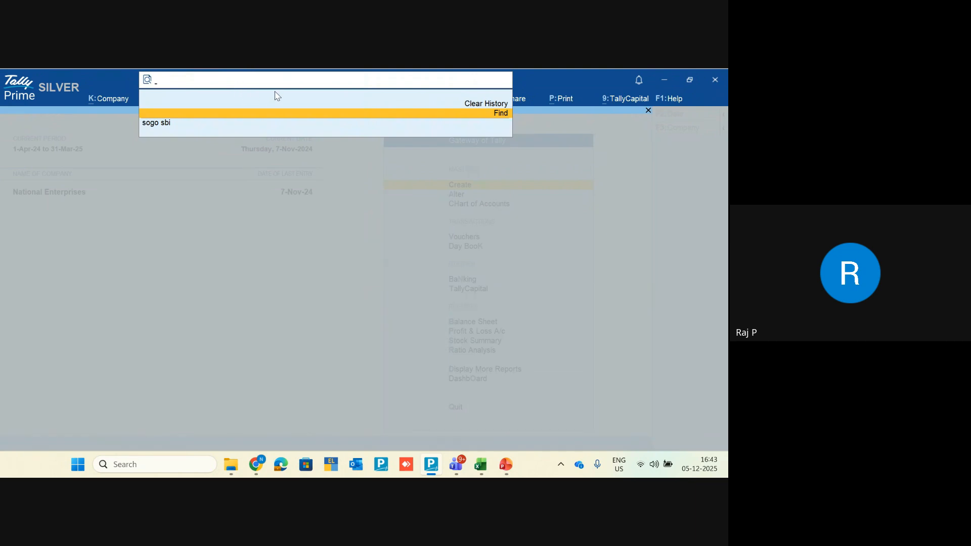
{"action": "type", "text": "bhoomi"}
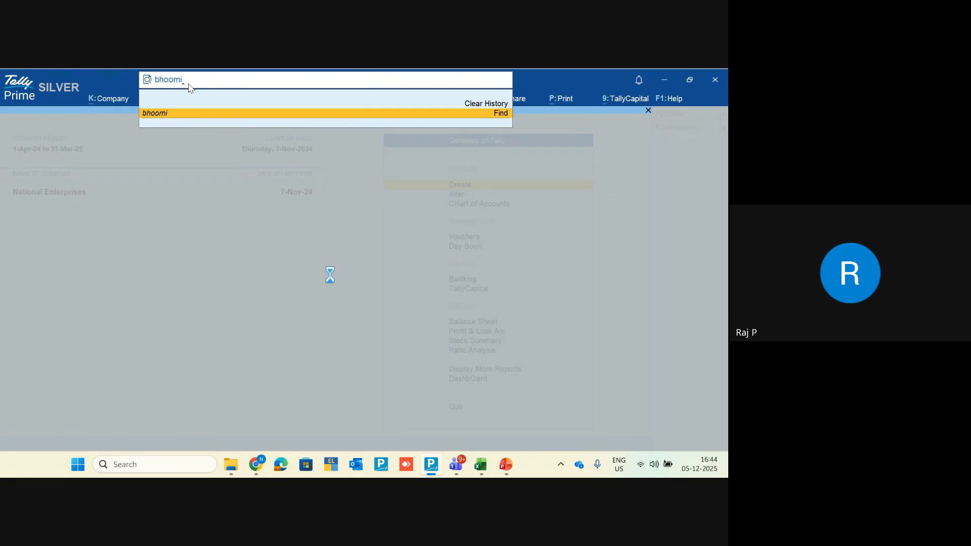
{"action": "key", "text": "Return"}
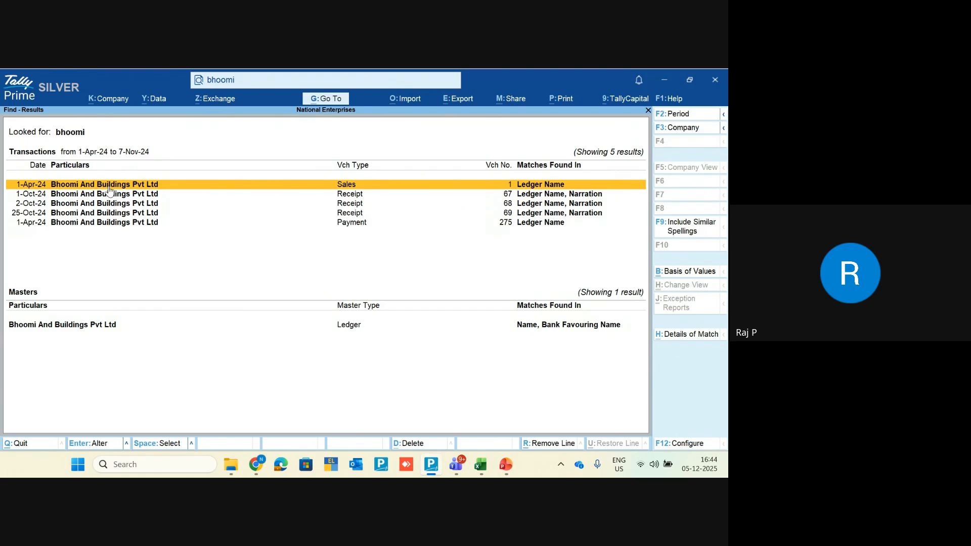
{"action": "key", "text": "Down"}
{"action": "key", "text": "Down"}
{"action": "key", "text": "Down"}
{"action": "key", "text": "Down"}
{"action": "key", "text": "Up"}
{"action": "key", "text": "Up"}
{"action": "key", "text": "Up"}
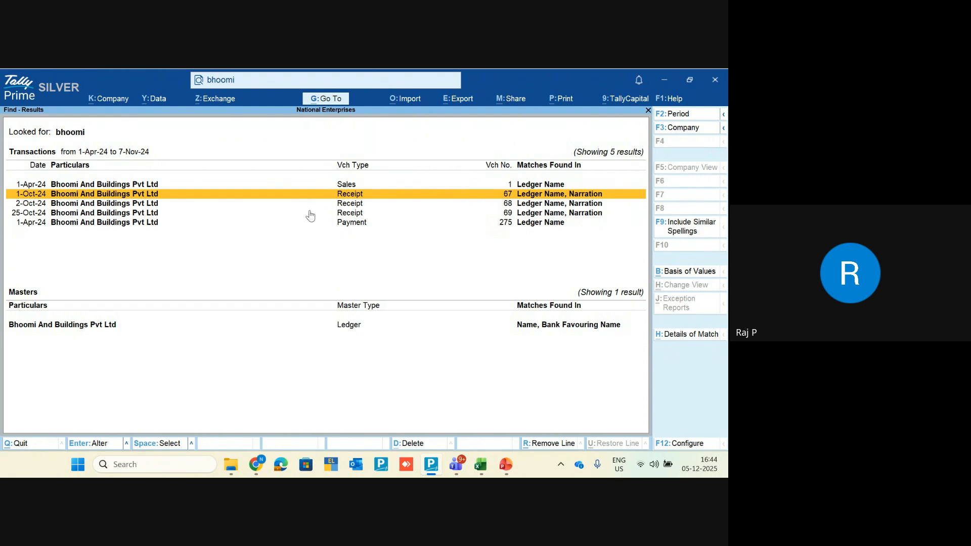
{"action": "key", "text": "Down"}
{"action": "key", "text": "Down"}
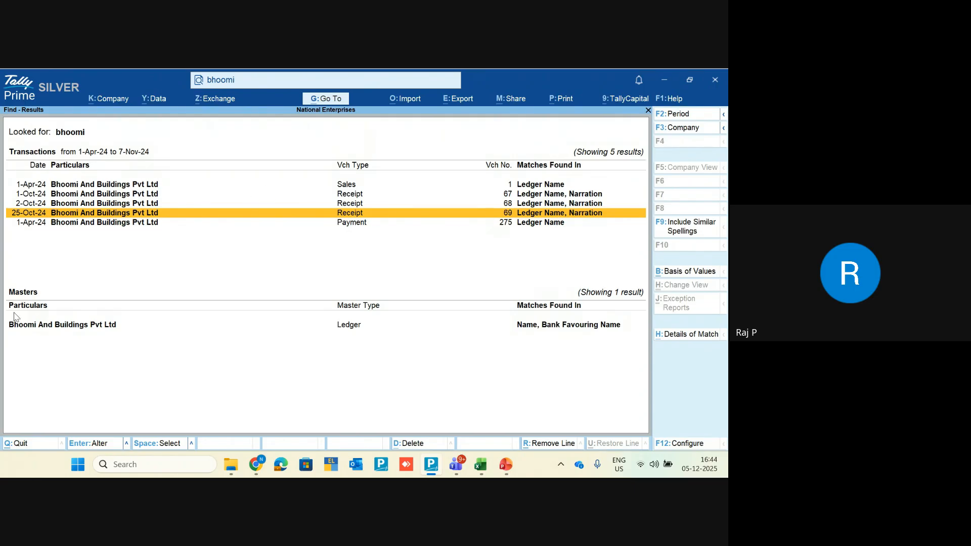
{"action": "left_click", "coordinate": [41, 328]}
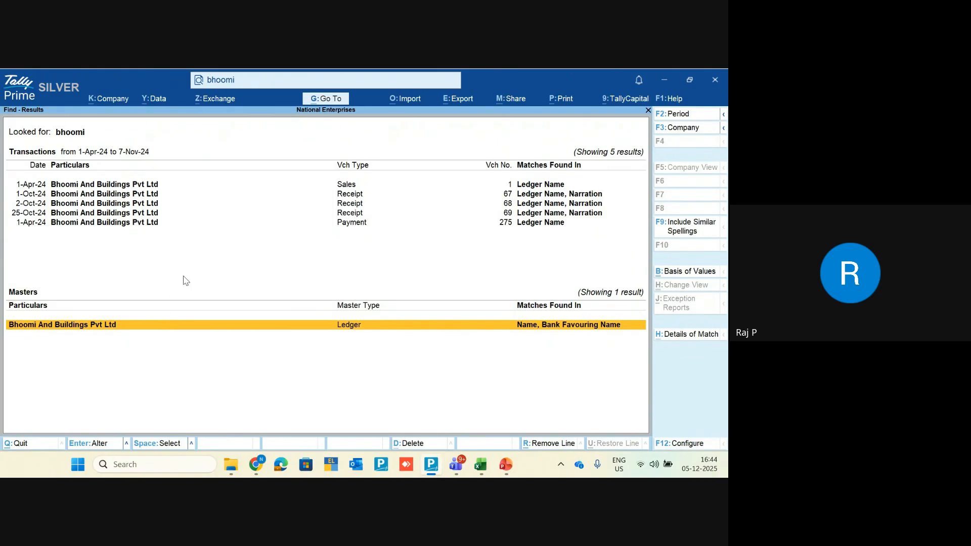
{"action": "left_click", "coordinate": [131, 230]}
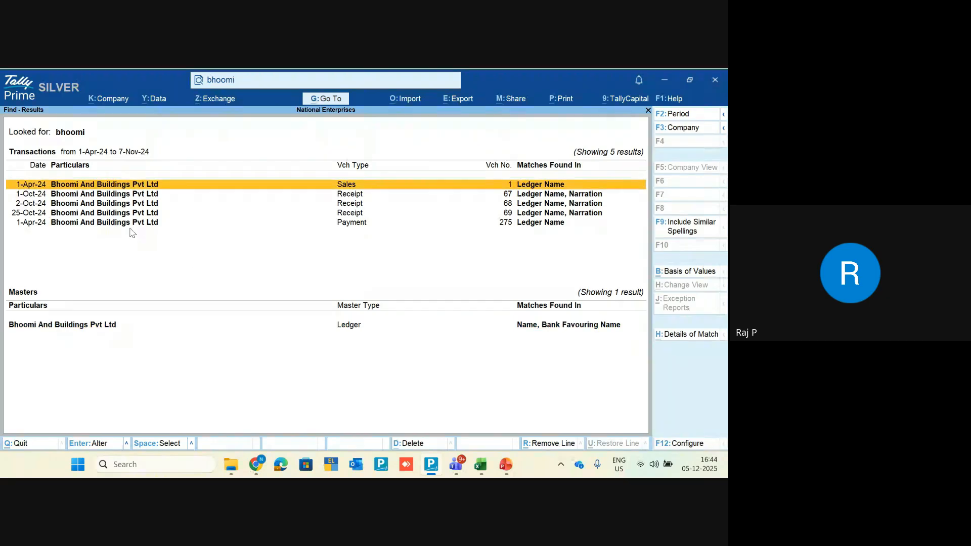
{"action": "key", "text": "Down"}
{"action": "key", "text": "Down"}
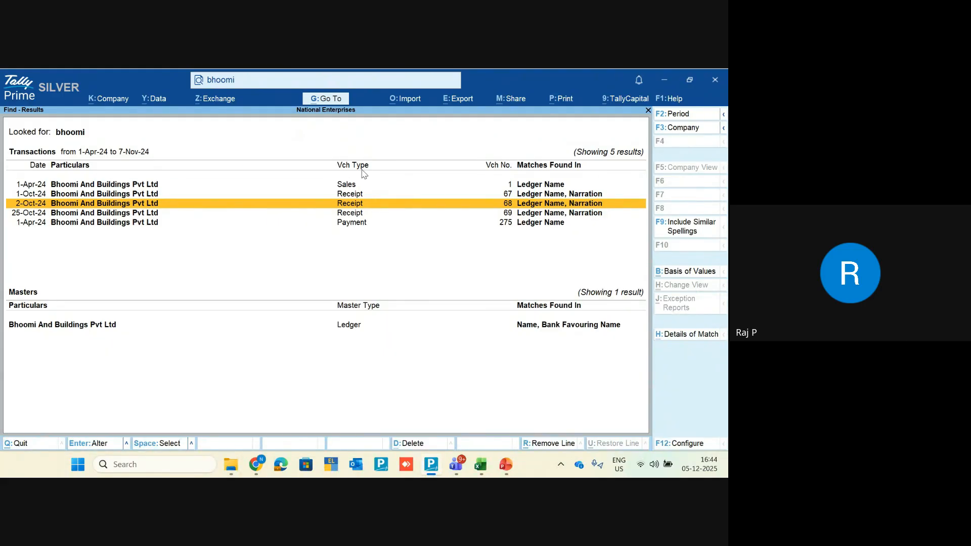
Step: Search 'bhoomi 69', then replace it with 'sogo' to list Sogo Computers' vouchers and ledger
{"action": "left_click", "coordinate": [274, 83]}
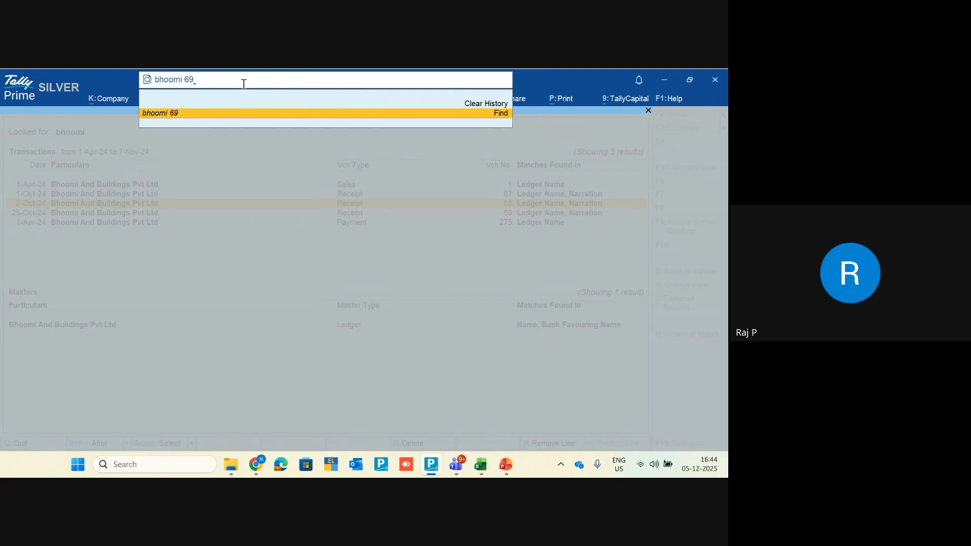
{"action": "key", "text": "Return"}
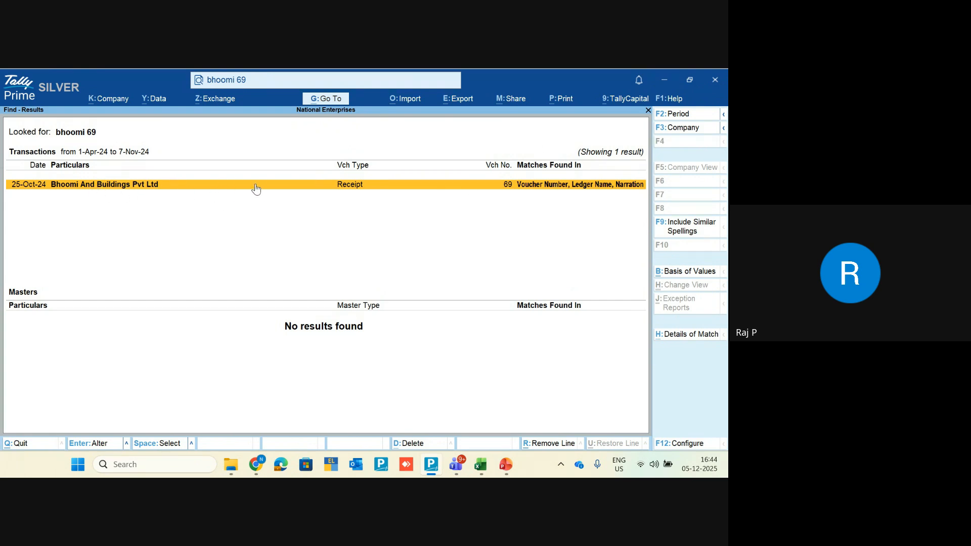
{"action": "left_click", "coordinate": [249, 84]}
{"action": "key", "text": "BackSpace"}
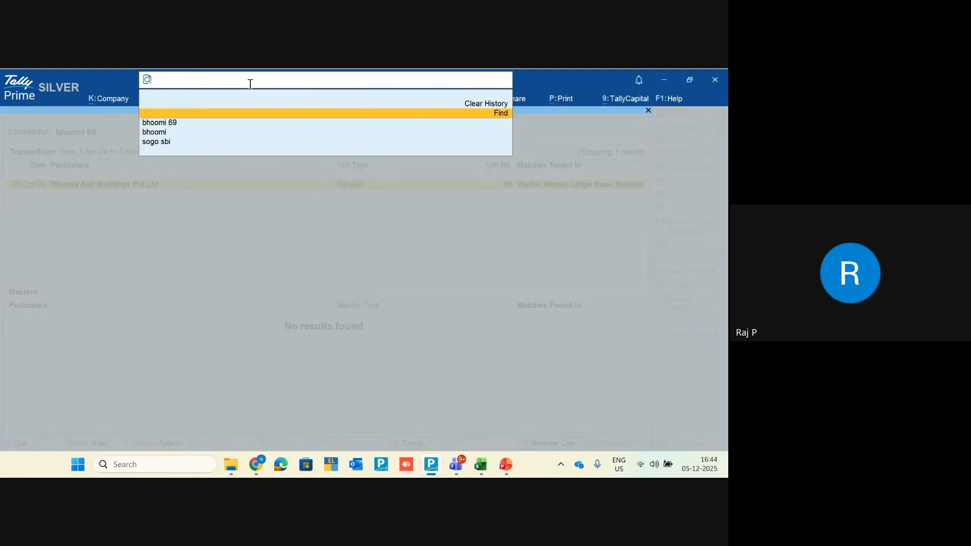
{"action": "type", "text": "sogo"}
{"action": "key", "text": "Return"}
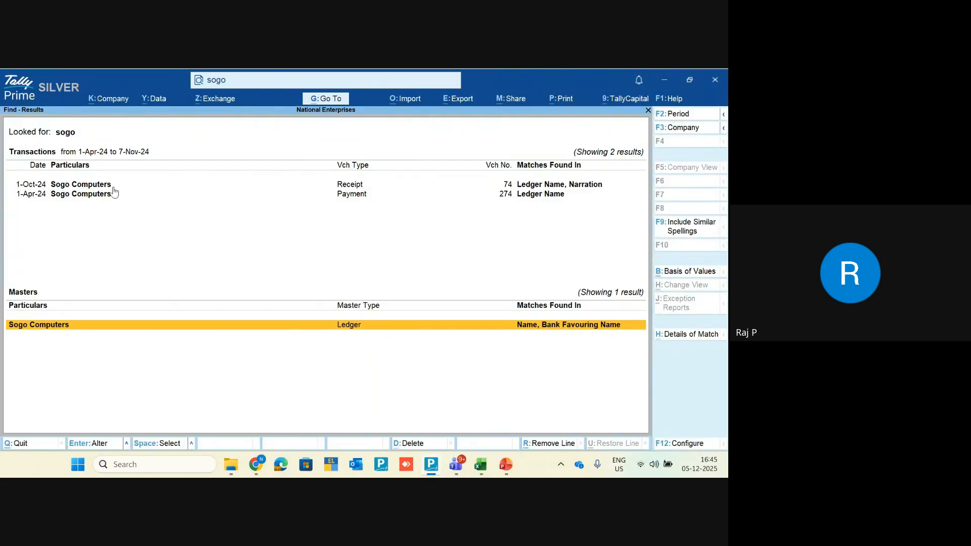
{"action": "key", "text": "Up"}
{"action": "key", "text": "Up"}
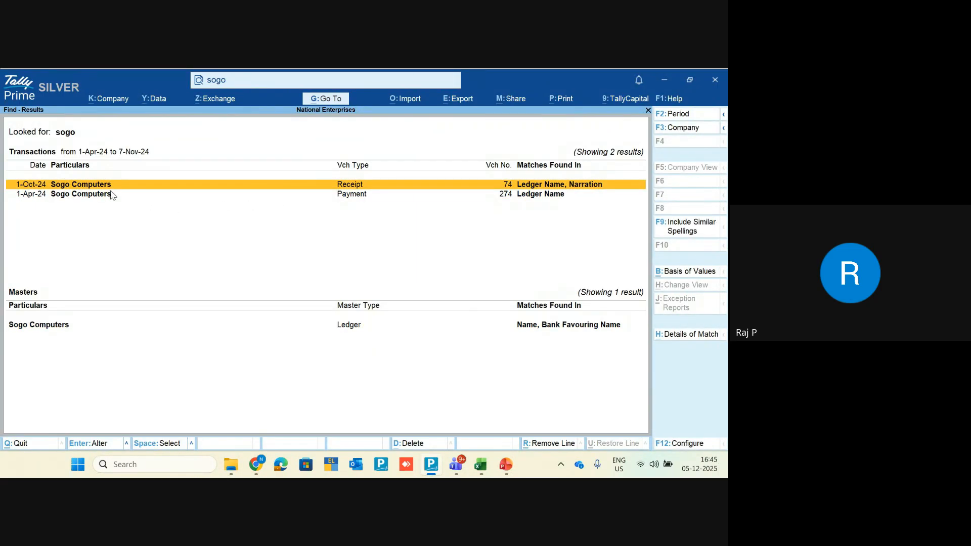
{"action": "key", "text": "Return"}
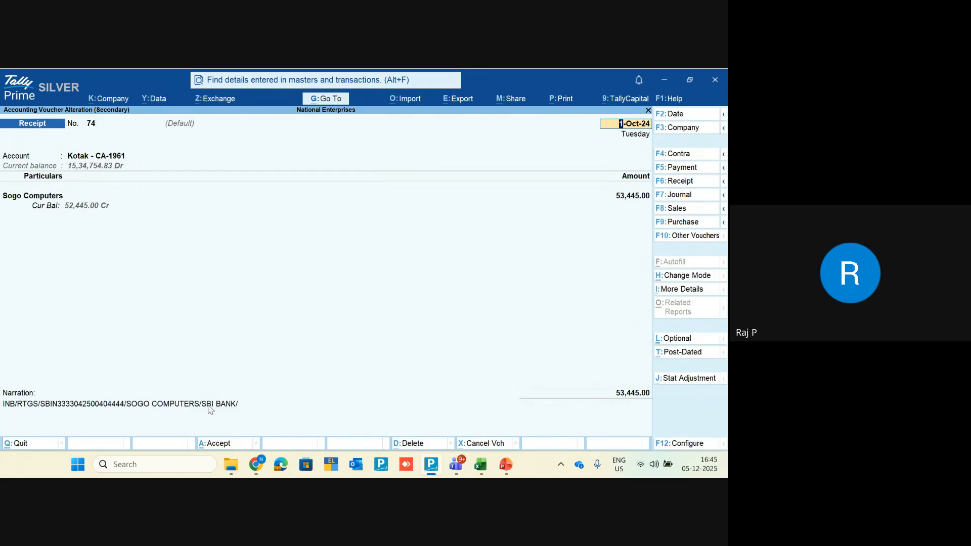
{"action": "key", "text": "Return"}
{"action": "key", "text": "Return"}
{"action": "key", "text": "Return"}
{"action": "key", "text": "Return"}
{"action": "key", "text": "Return"}
{"action": "key", "text": "Return"}
{"action": "key", "text": "Return"}
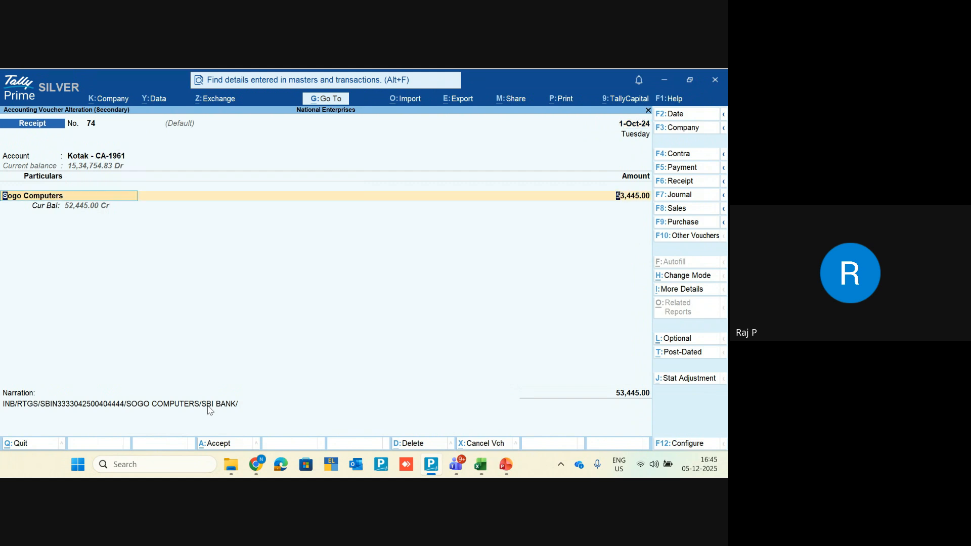
{"action": "key", "text": "Return"}
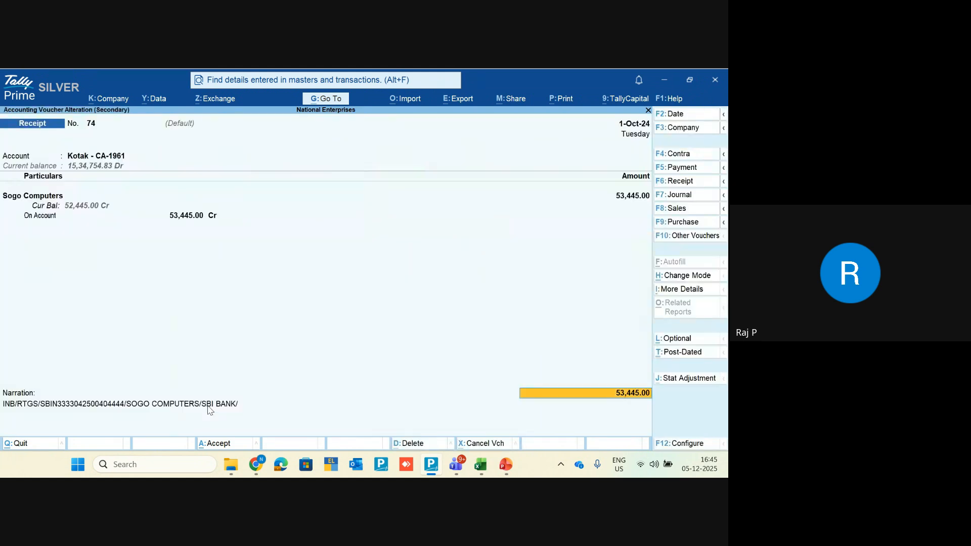
{"action": "key", "text": "Return"}
{"action": "key", "text": "Return"}
{"action": "key", "text": "Return"}
{"action": "key", "text": "Return"}
{"action": "key", "text": "Return"}
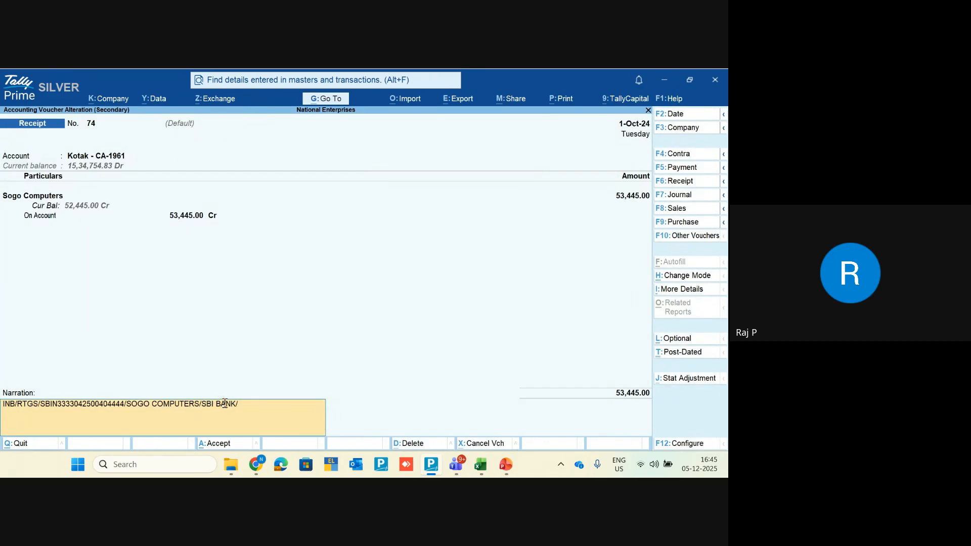
{"action": "left_click_drag", "start_coordinate": [243, 405], "coordinate": [203, 407]}
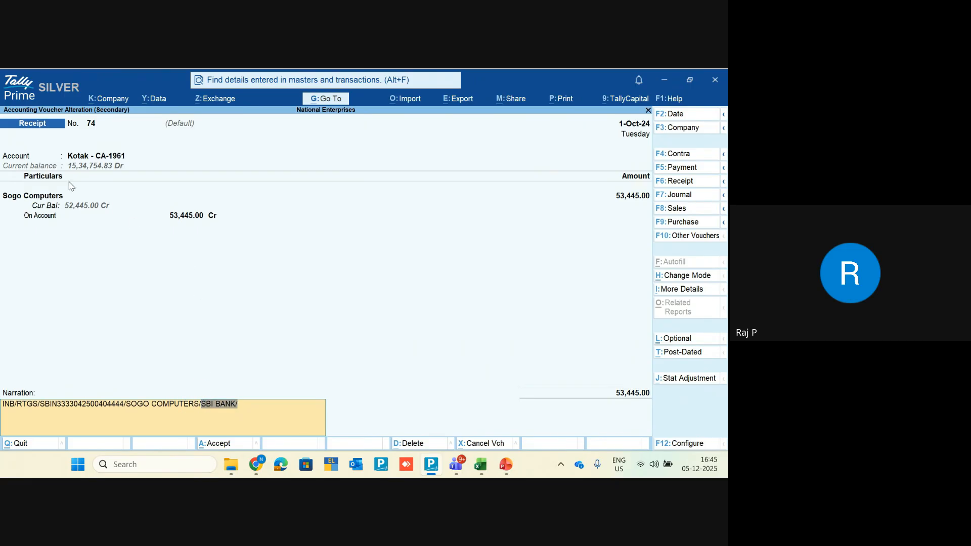
{"action": "left_click", "coordinate": [288, 288]}
{"action": "key", "text": "BackSpace"}
{"action": "key", "text": "Escape"}
{"action": "key", "text": "y"}
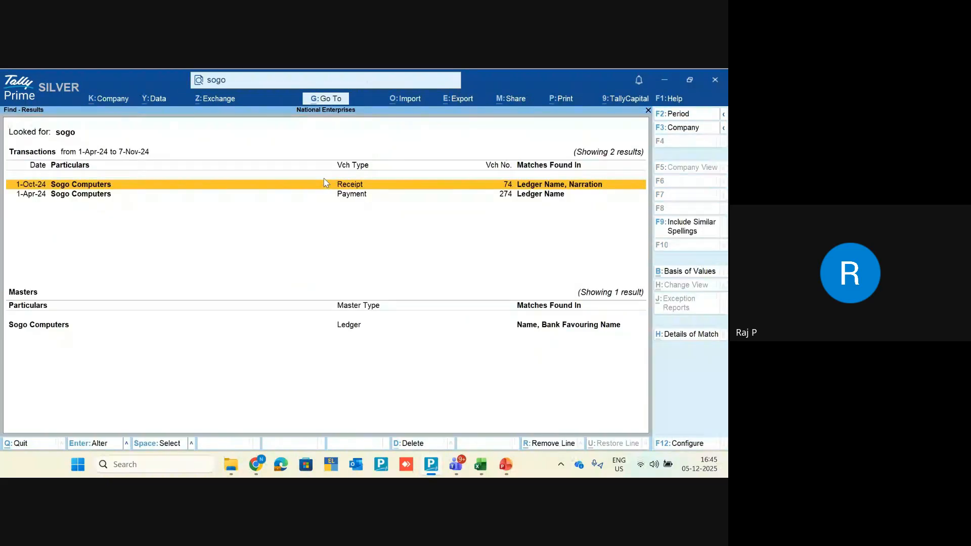
Step: Search Find for 'sogo sbi' to list the two matching Sogo Computers vouchers
{"action": "key", "text": "Escape"}
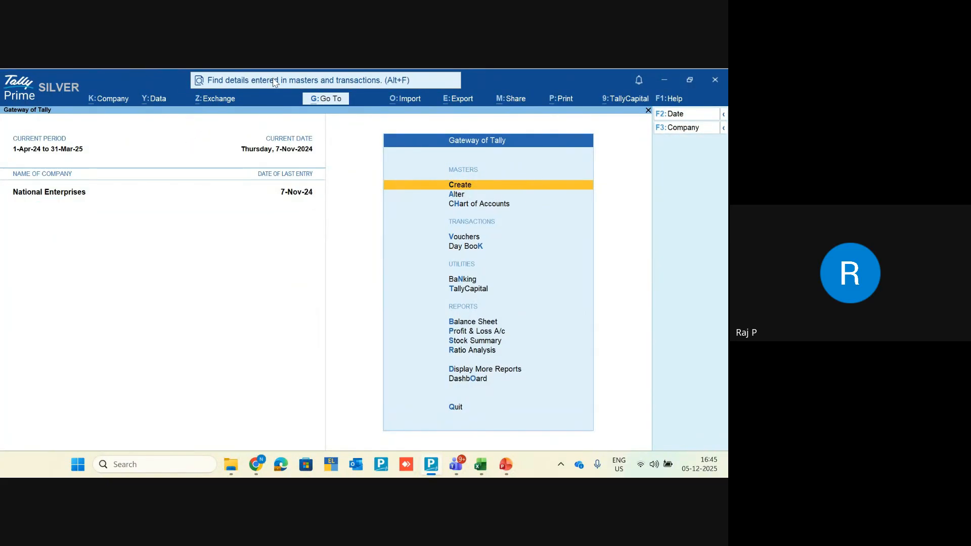
{"action": "left_click", "coordinate": [273, 81]}
{"action": "type", "text": "s"}
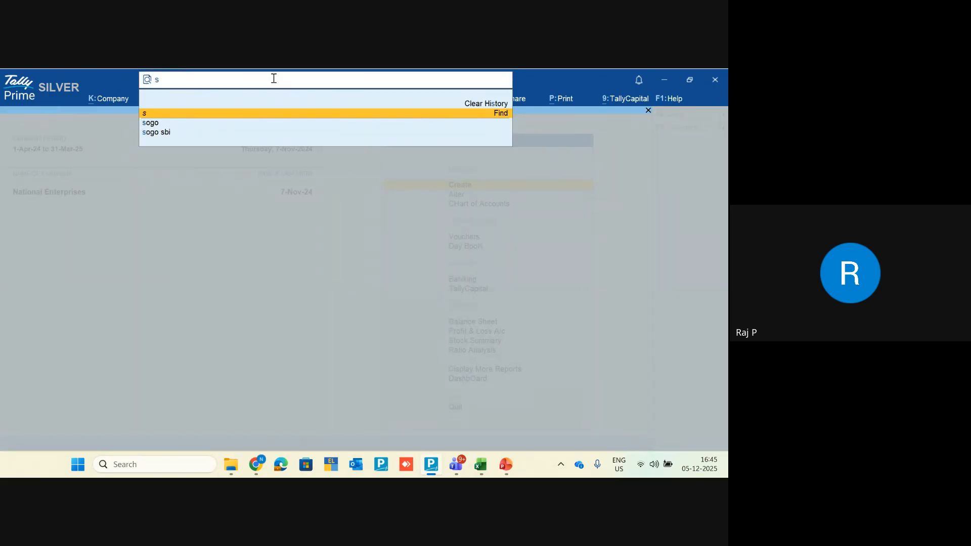
{"action": "type", "text": "ogo sbi"}
{"action": "key", "text": "Return"}
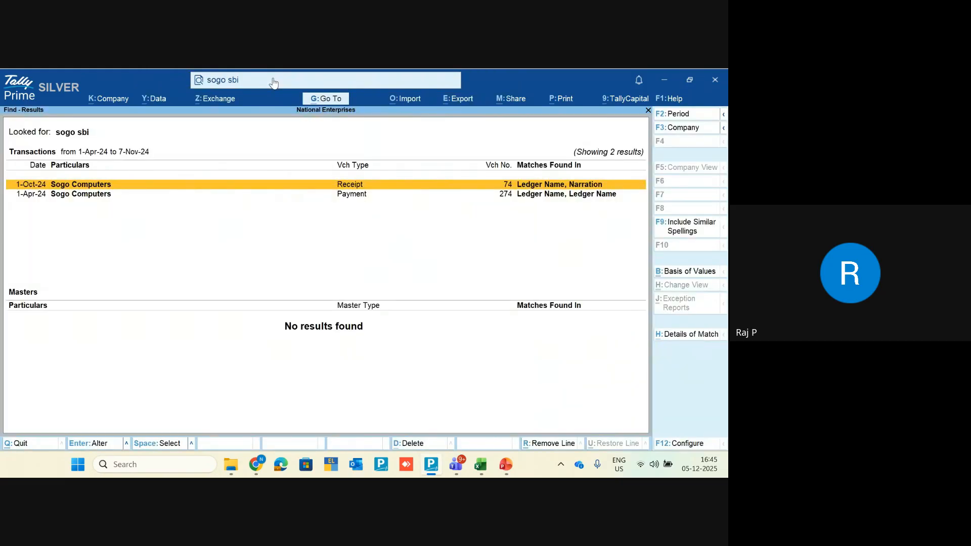
Step: Review receipt voucher 74 and payment voucher 274, then clear the Find bar
{"action": "key", "text": "Down"}
{"action": "key", "text": "Up"}
{"action": "key", "text": "Return"}
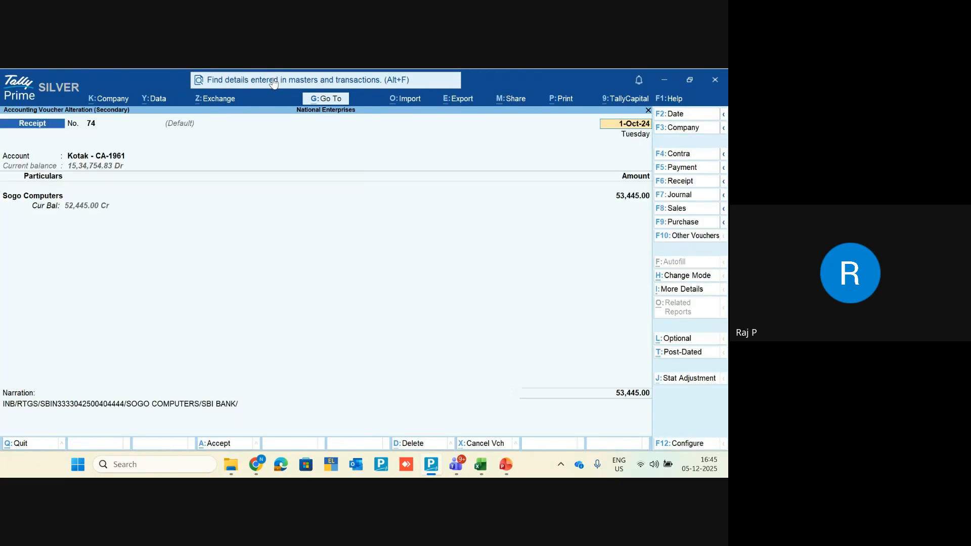
{"action": "key", "text": "Escape"}
{"action": "key", "text": "Return"}
{"action": "key", "text": "Down"}
{"action": "key", "text": "Return"}
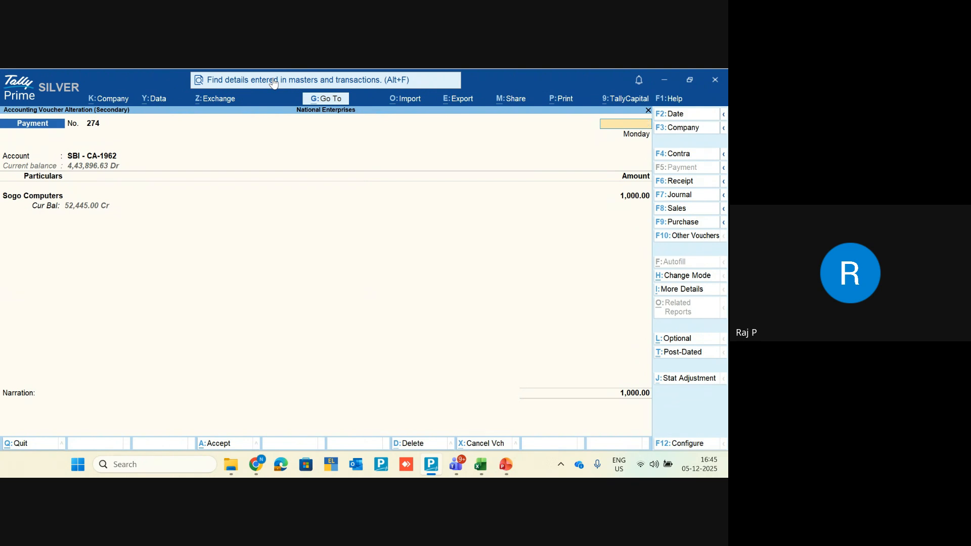
{"action": "key", "text": "Escape"}
{"action": "key", "text": "Return"}
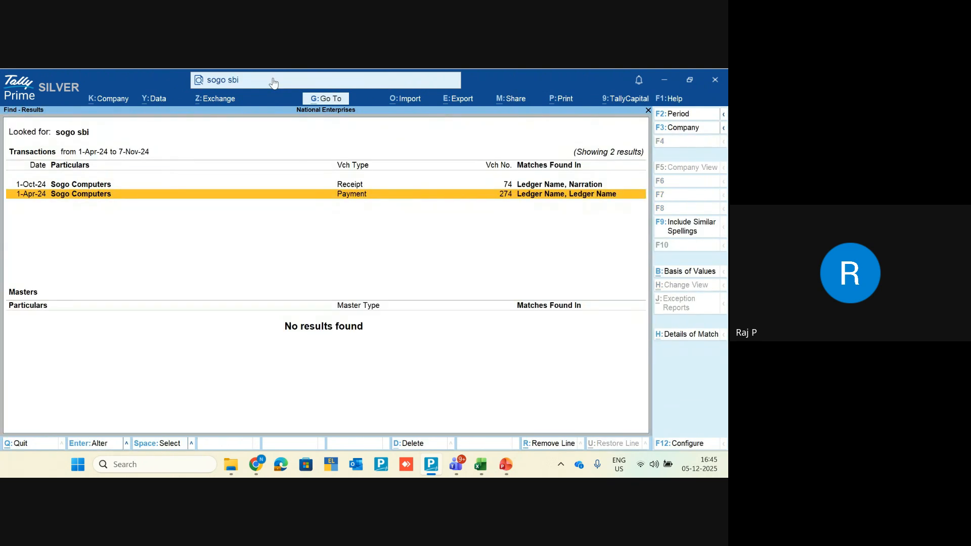
{"action": "left_click", "coordinate": [274, 82]}
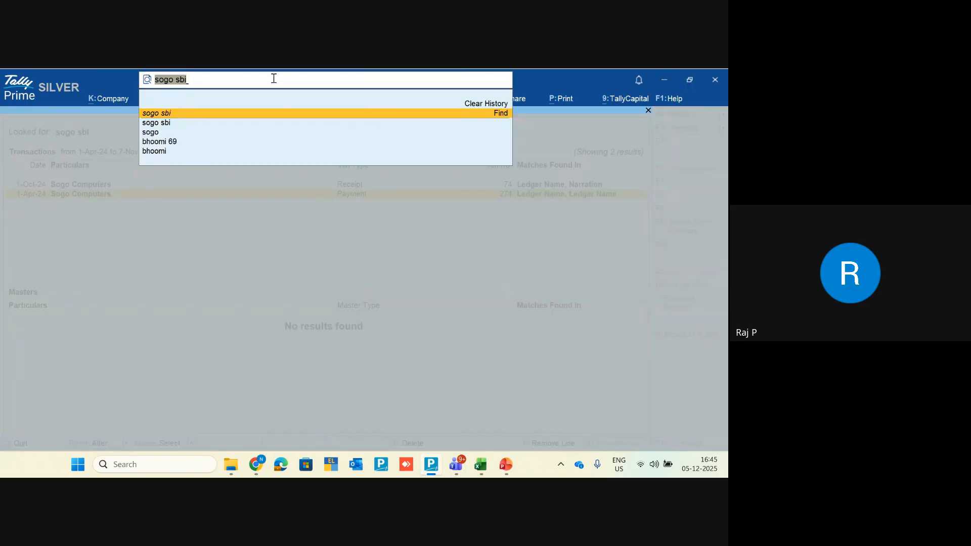
{"action": "key", "text": "BackSpace"}
Step: Switch to PowerPoint and advance to the Special Characters slide of Smart Find operators
{"action": "key", "text": "alt+Tab"}
{"action": "key", "text": "alt+Tab"}
{"action": "key", "text": "alt+Tab"}
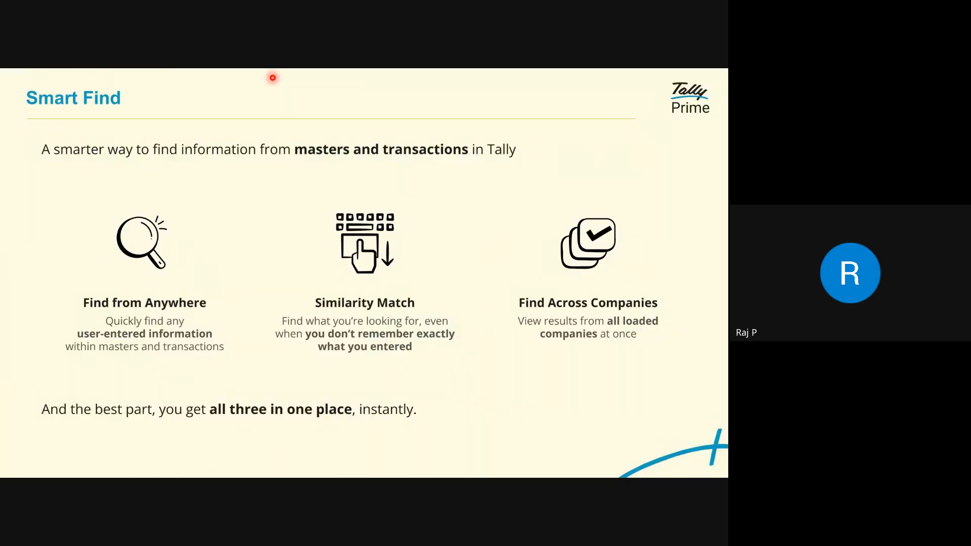
{"action": "key", "text": "Right"}
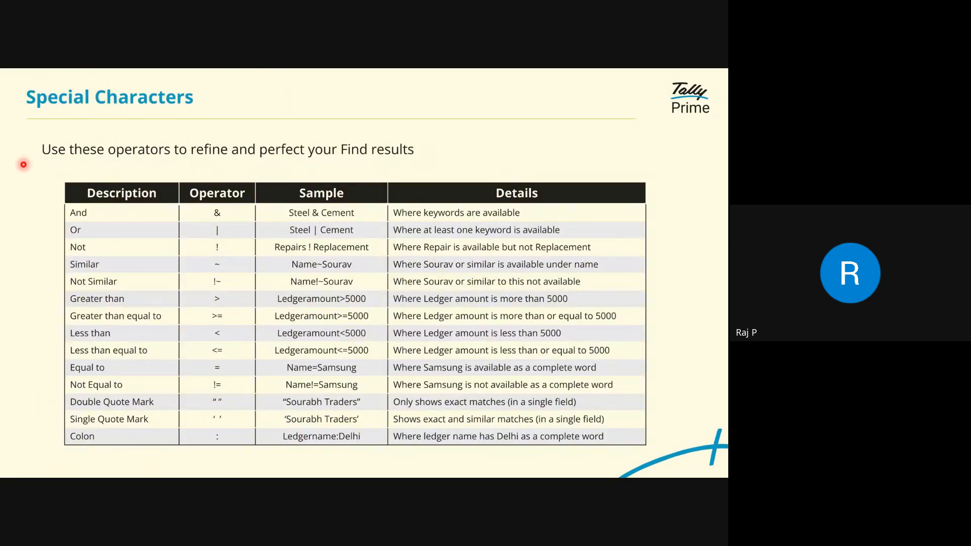
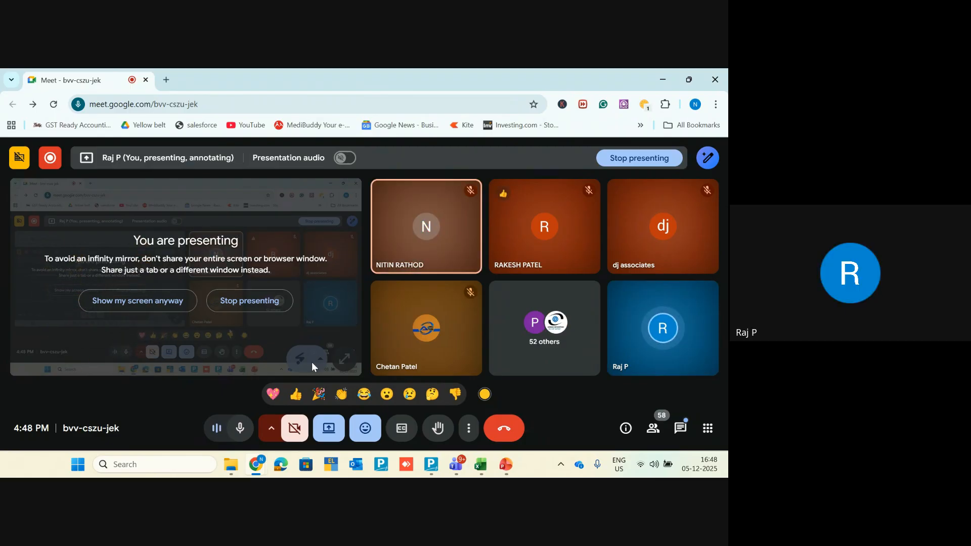
Step: Return to the slide show, step to Bharat Connect and back to Special Characters, then switch to TallyPrime
{"action": "key", "text": "alt+Tab"}
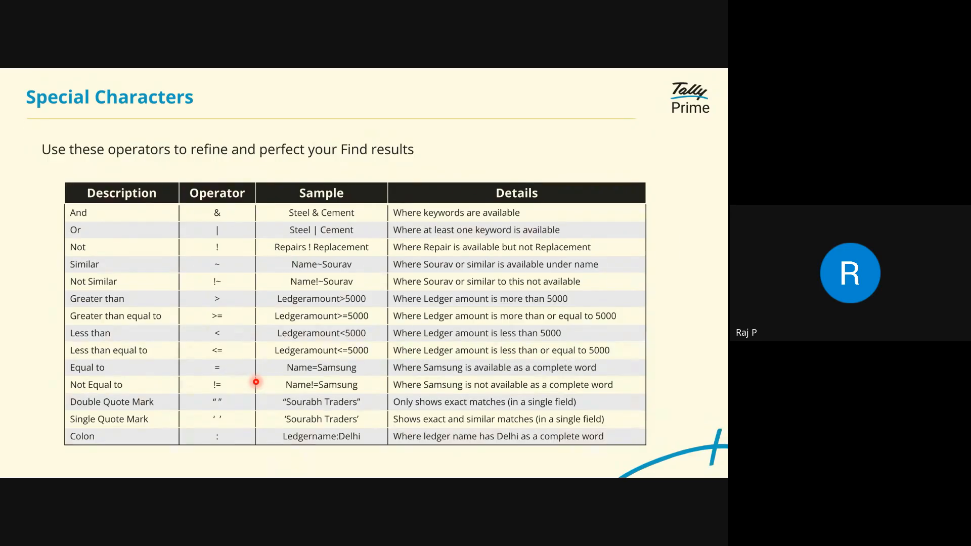
{"action": "key", "text": "alt+Tab"}
{"action": "key", "text": "alt+Tab"}
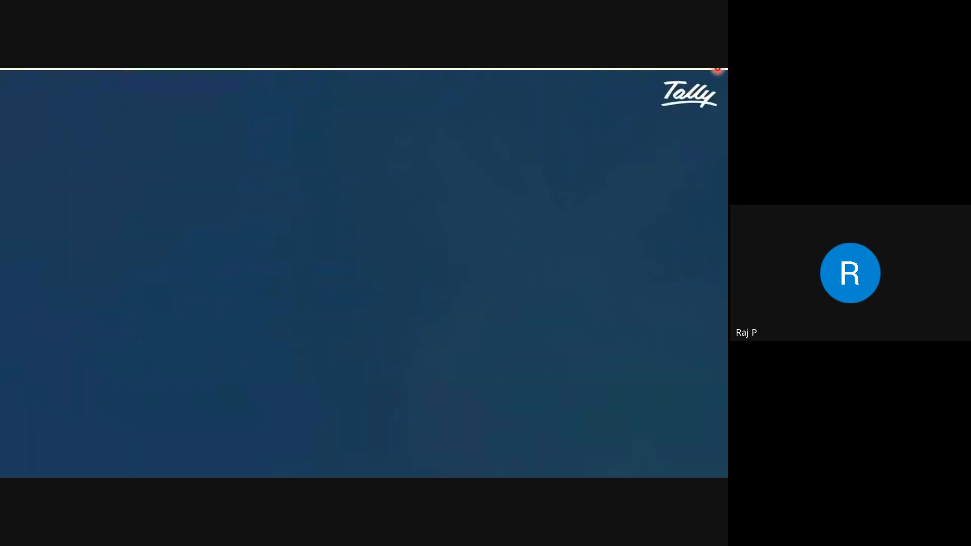
{"action": "left_click", "coordinate": [612, 223]}
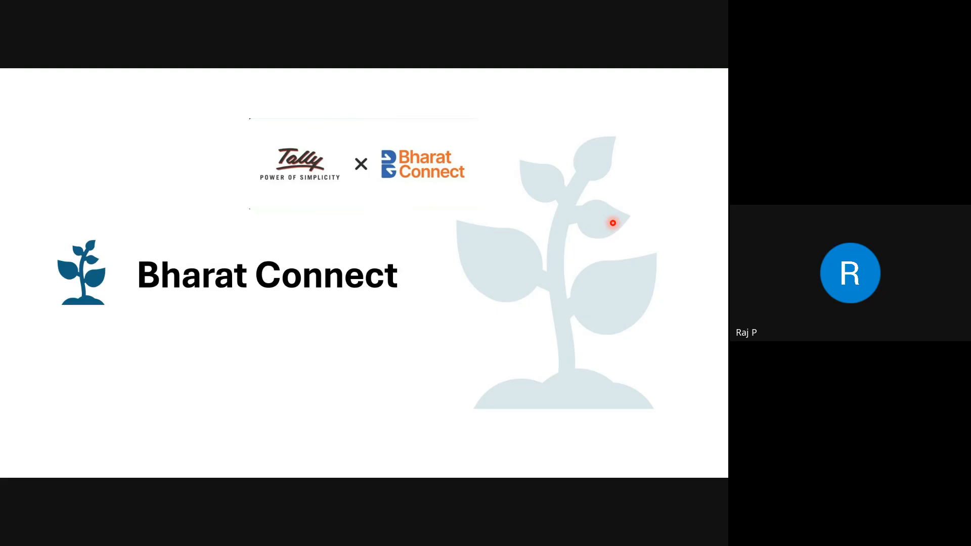
{"action": "left_click", "coordinate": [613, 223]}
{"action": "key", "text": "alt+Tab"}
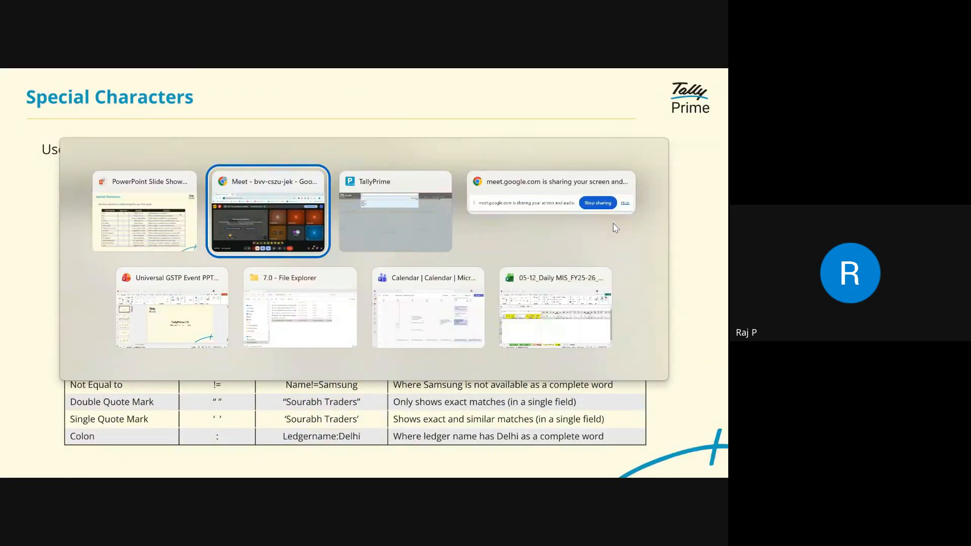
{"action": "key", "text": "alt+Tab"}
Step: Leave the sogo sbi Find results for the Gateway of Tally and open the Y: Data menu
{"action": "key", "text": "Escape"}
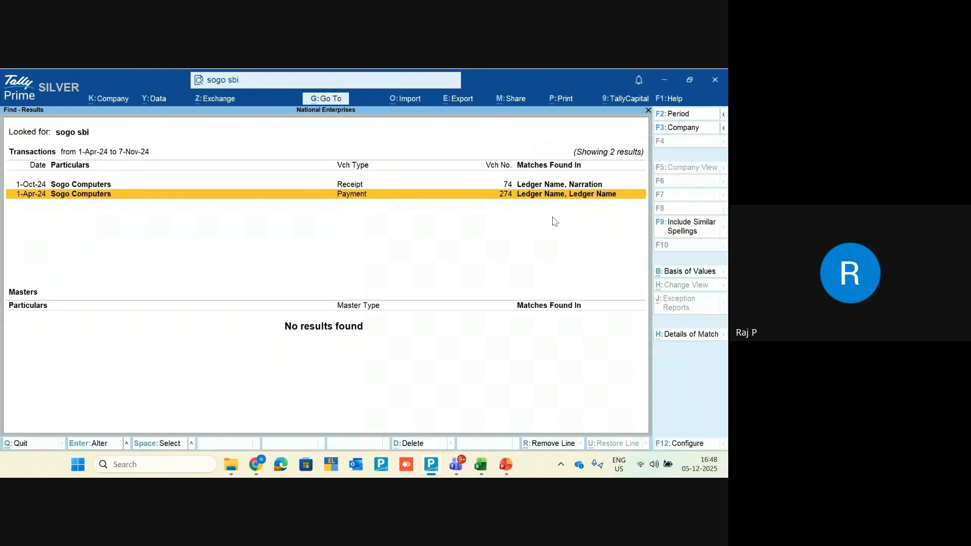
{"action": "key", "text": "Escape"}
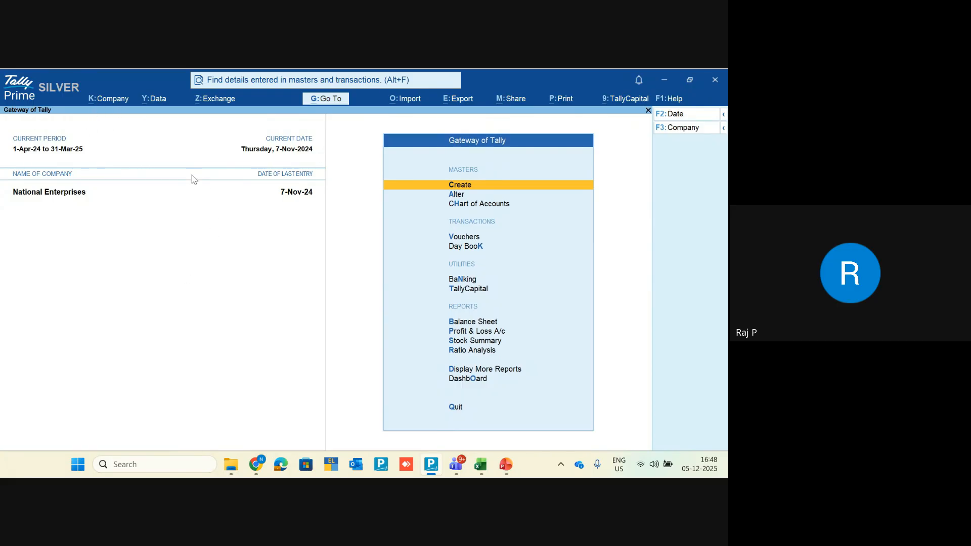
{"action": "left_click", "coordinate": [160, 100]}
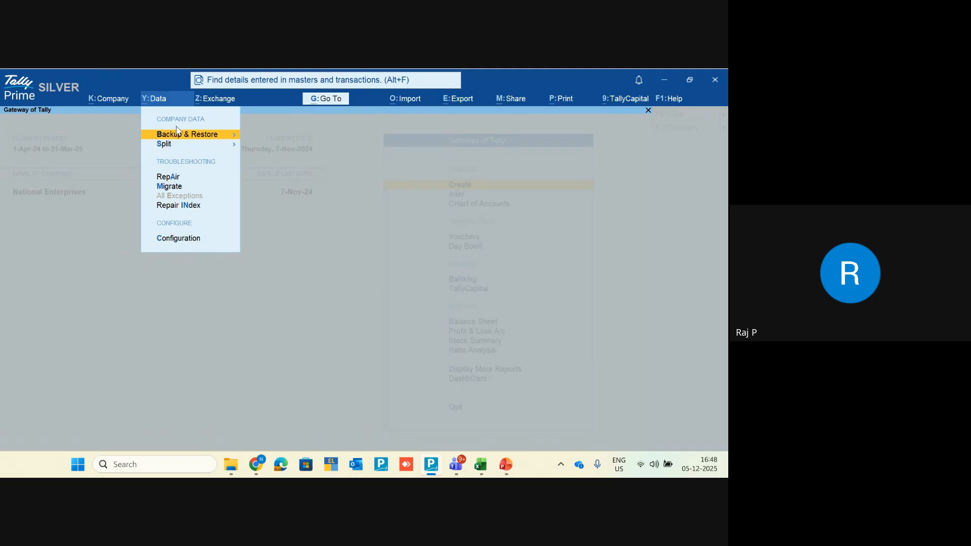
Step: Open Backup & Restore and choose Manage TallyDrive to reach the TallyDrive login
{"action": "left_click", "coordinate": [182, 140]}
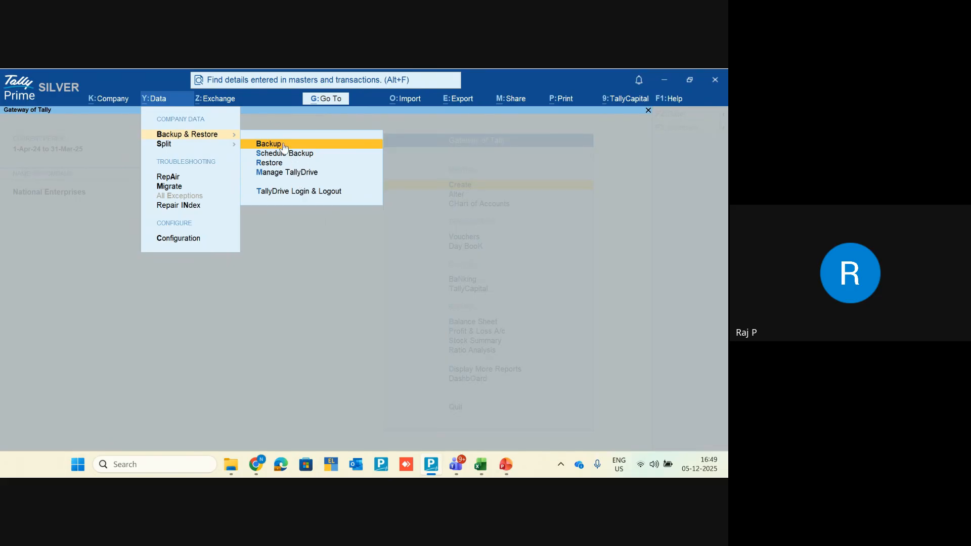
{"action": "key", "text": "Down"}
{"action": "key", "text": "Down"}
{"action": "key", "text": "Down"}
{"action": "key", "text": "Down"}
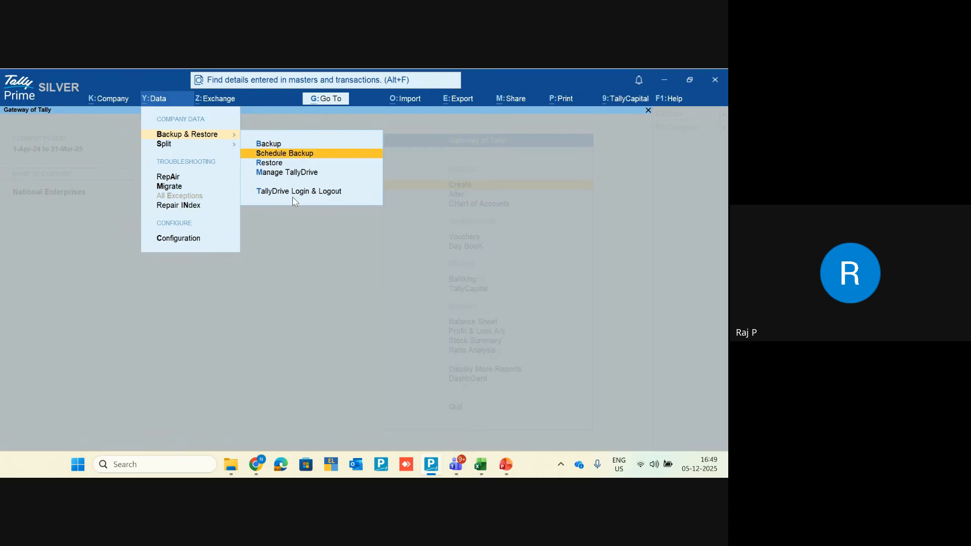
{"action": "key", "text": "Up"}
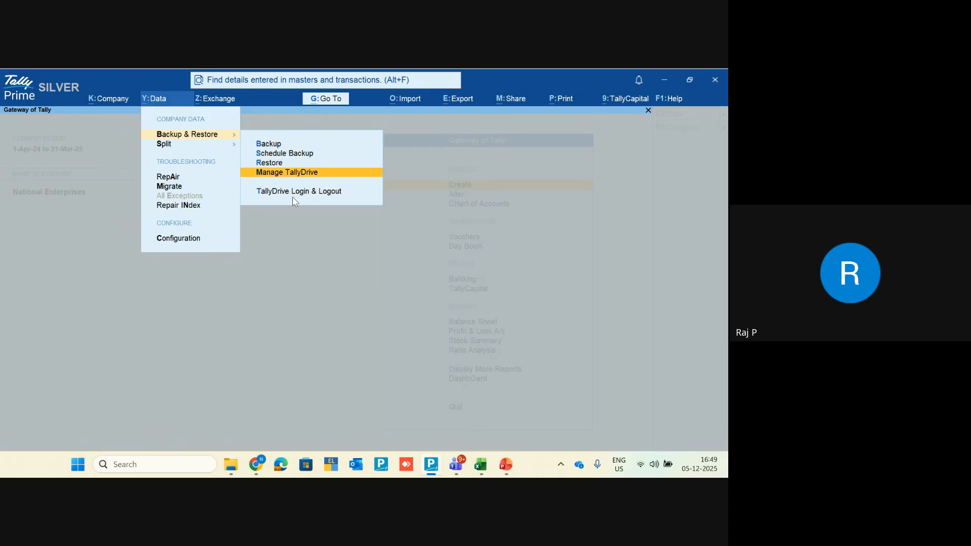
{"action": "key", "text": "Return"}
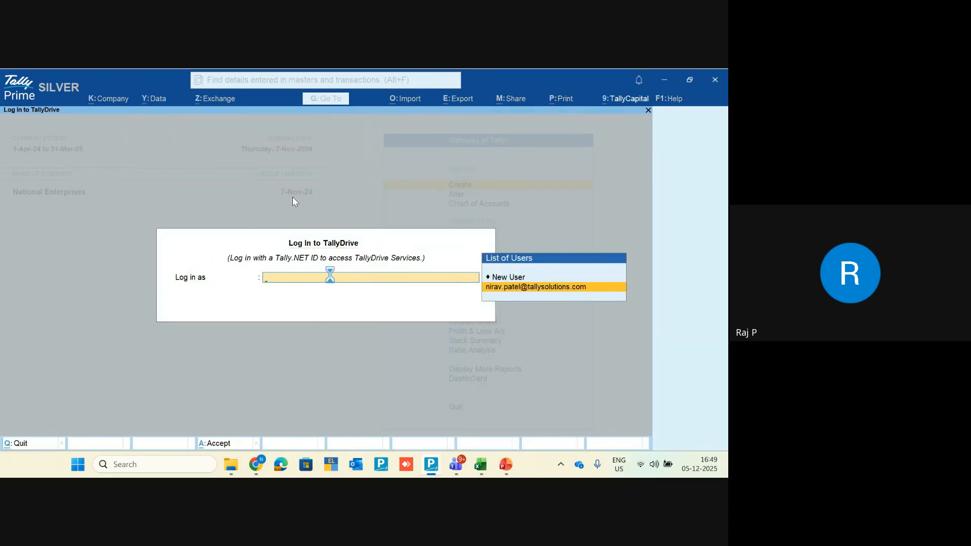
Step: Log in as the saved user, browse the Demo and National Enterprises backups, and open F12: Configure
{"action": "key", "text": "Return"}
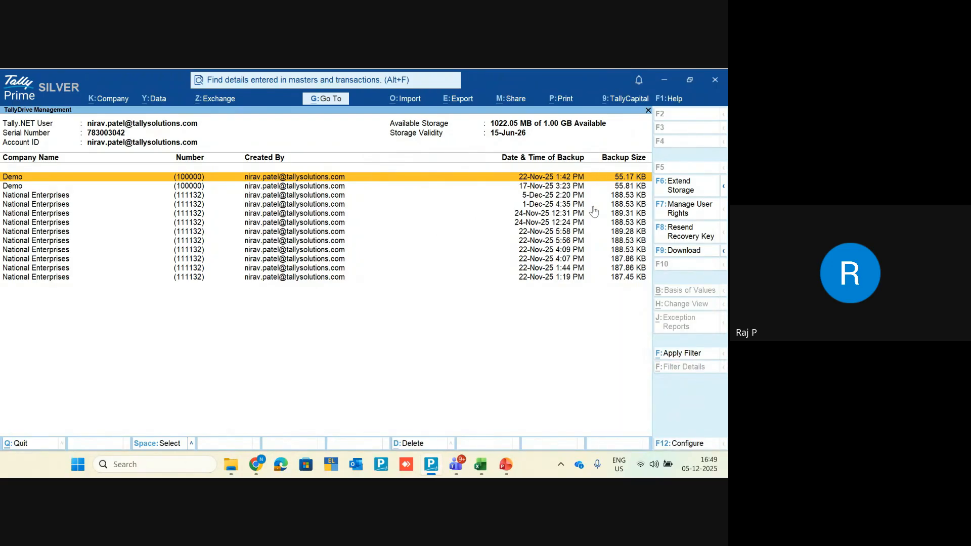
{"action": "key", "text": "Down"}
{"action": "key", "text": "Down"}
{"action": "key", "text": "Down"}
{"action": "key", "text": "Down"}
{"action": "key", "text": "Down"}
{"action": "key", "text": "Down"}
{"action": "key", "text": "Down"}
{"action": "key", "text": "Down"}
{"action": "key", "text": "Down"}
{"action": "key", "text": "Down"}
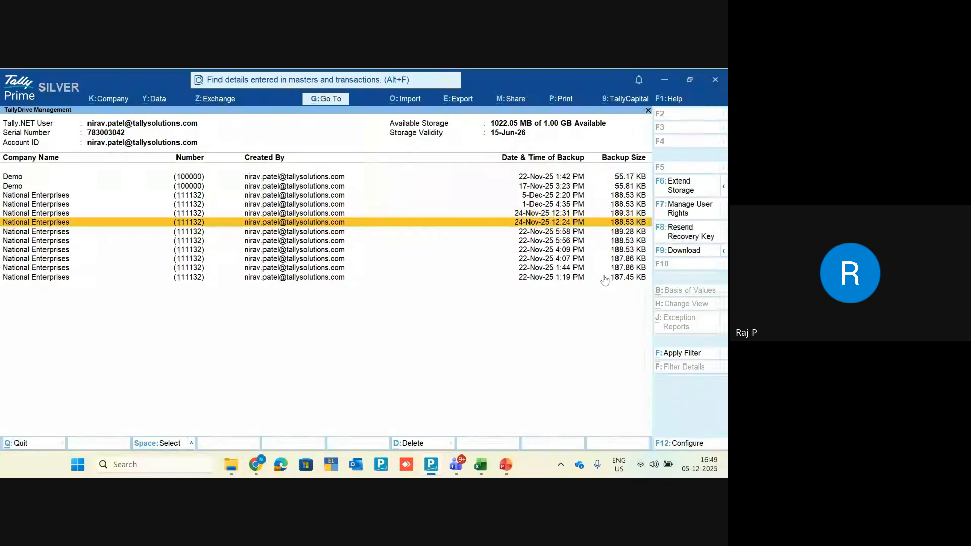
{"action": "key", "text": "Down"}
{"action": "key", "text": "Up"}
{"action": "key", "text": "Up"}
{"action": "key", "text": "Up"}
{"action": "key", "text": "Up"}
{"action": "key", "text": "Up"}
{"action": "key", "text": "Up"}
{"action": "key", "text": "Up"}
{"action": "key", "text": "Up"}
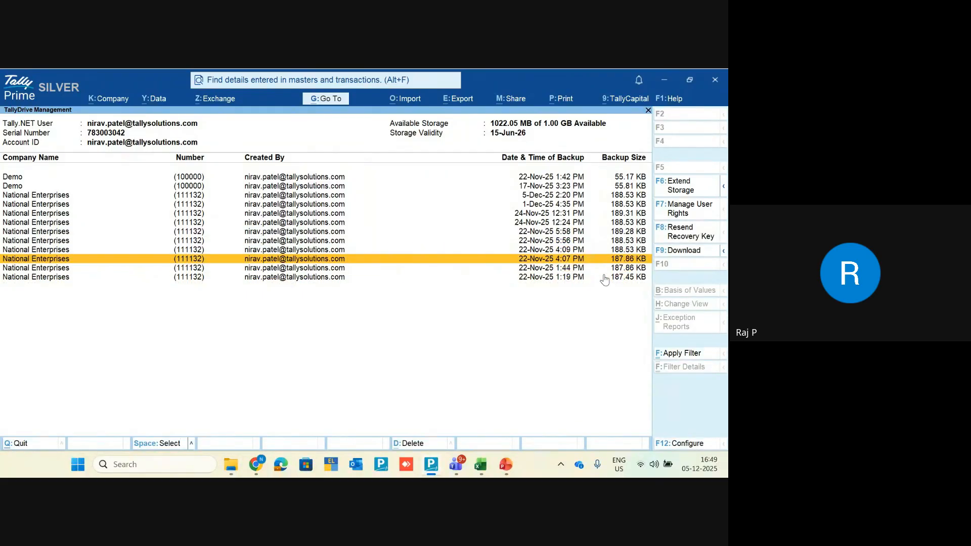
{"action": "key", "text": "Up"}
{"action": "key", "text": "Up"}
{"action": "key", "text": "Up"}
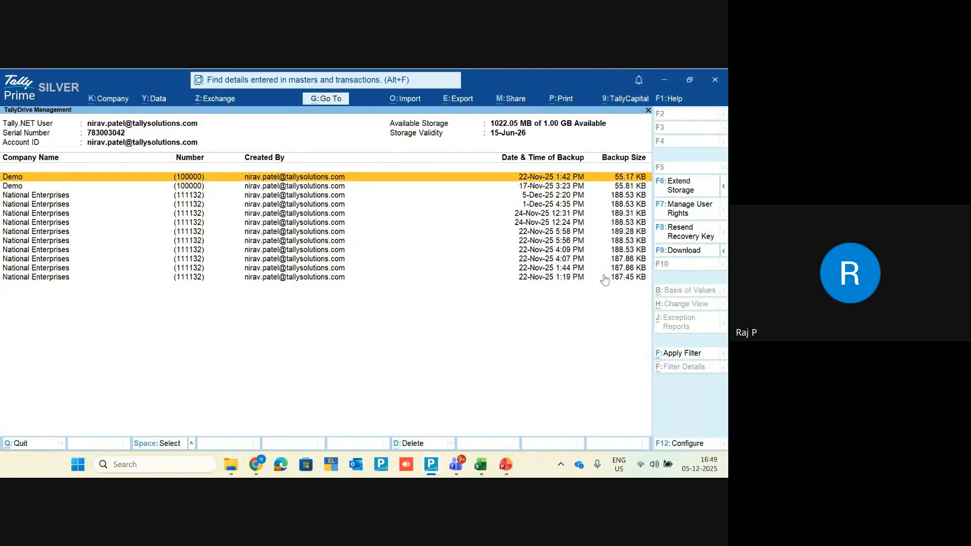
{"action": "key", "text": "Down"}
{"action": "key", "text": "Down"}
{"action": "key", "text": "Up"}
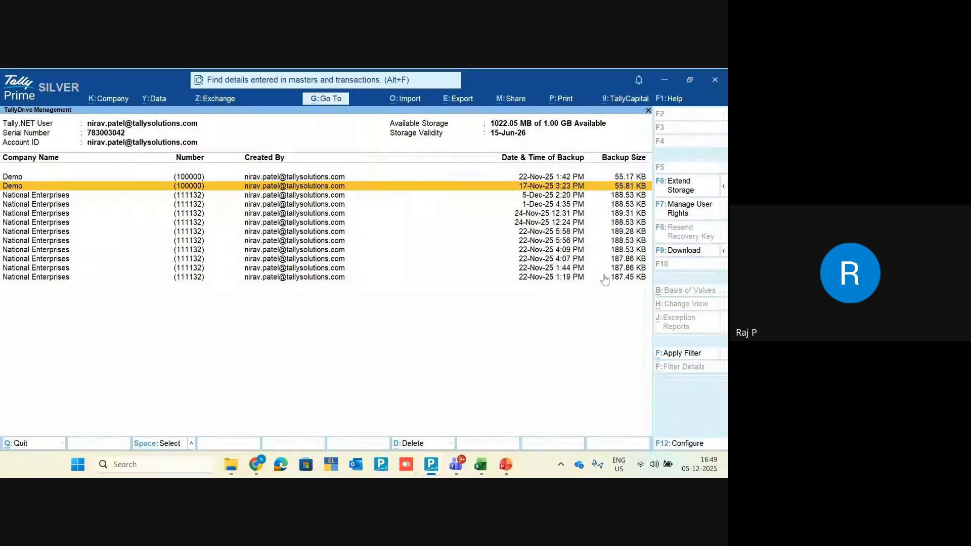
{"action": "key", "text": "Down"}
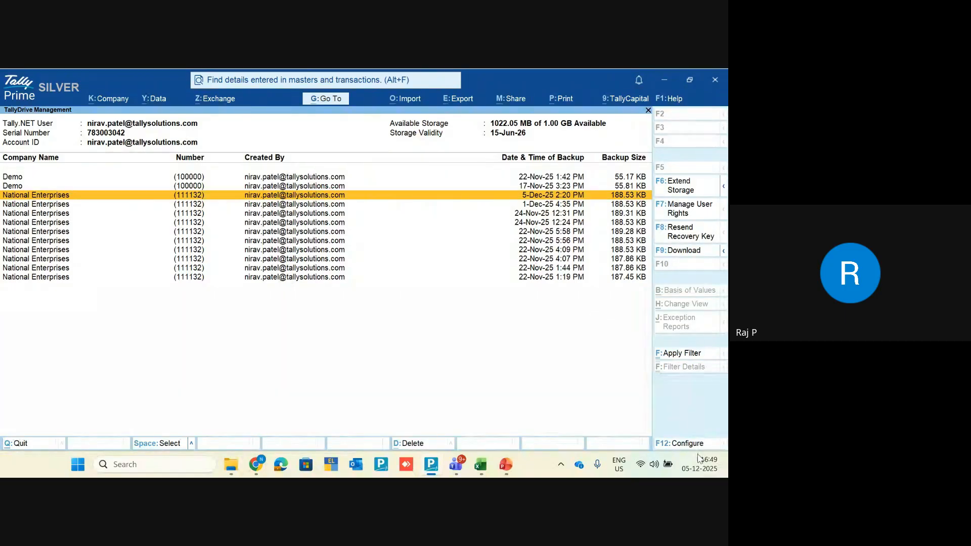
{"action": "left_click", "coordinate": [680, 443]}
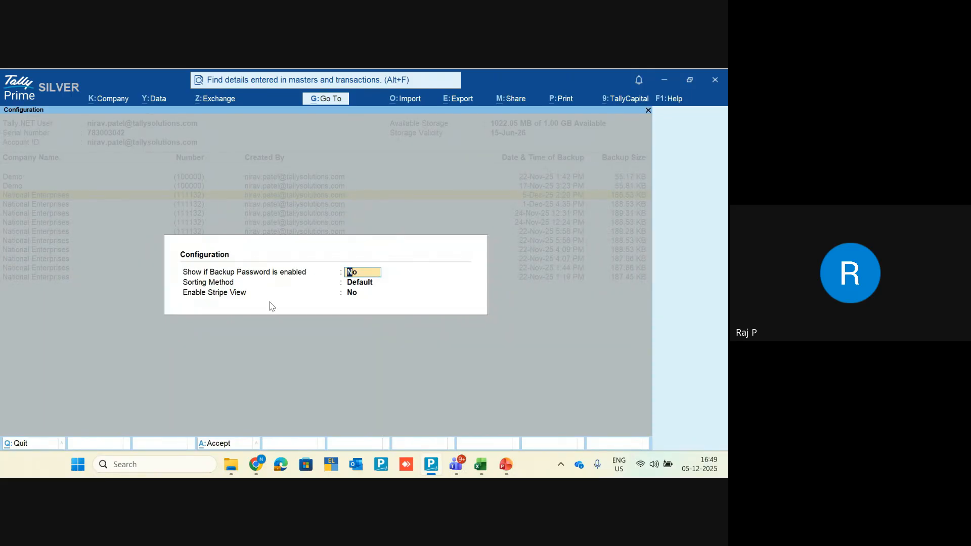
Step: Review the Sorting Method options, keep Default, and close TallyDrive Management
{"action": "left_click", "coordinate": [359, 285]}
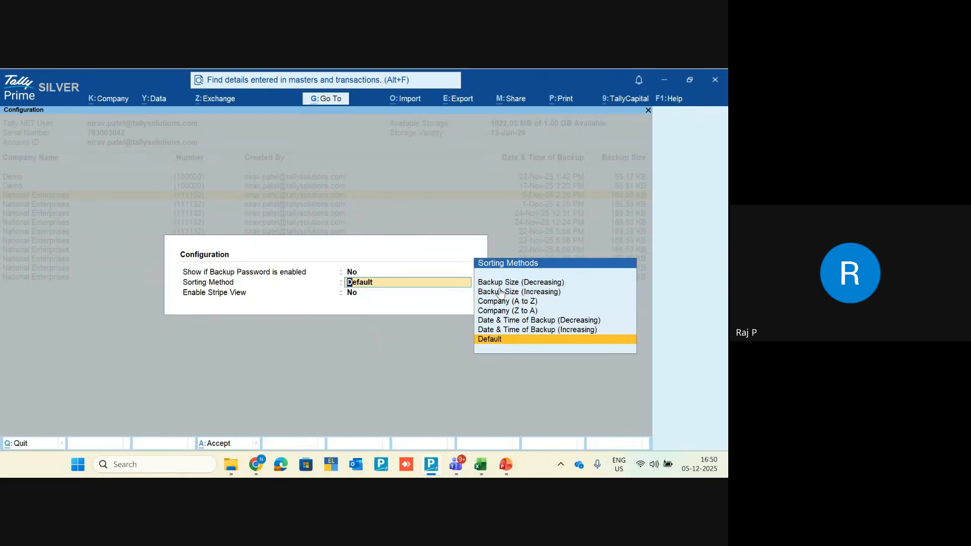
{"action": "key", "text": "ctrl+a"}
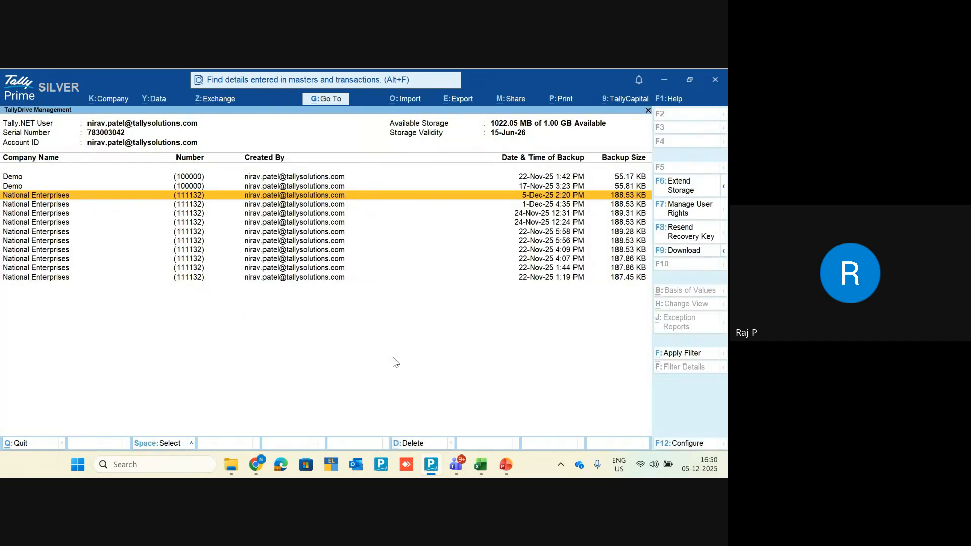
{"action": "key", "text": "Escape"}
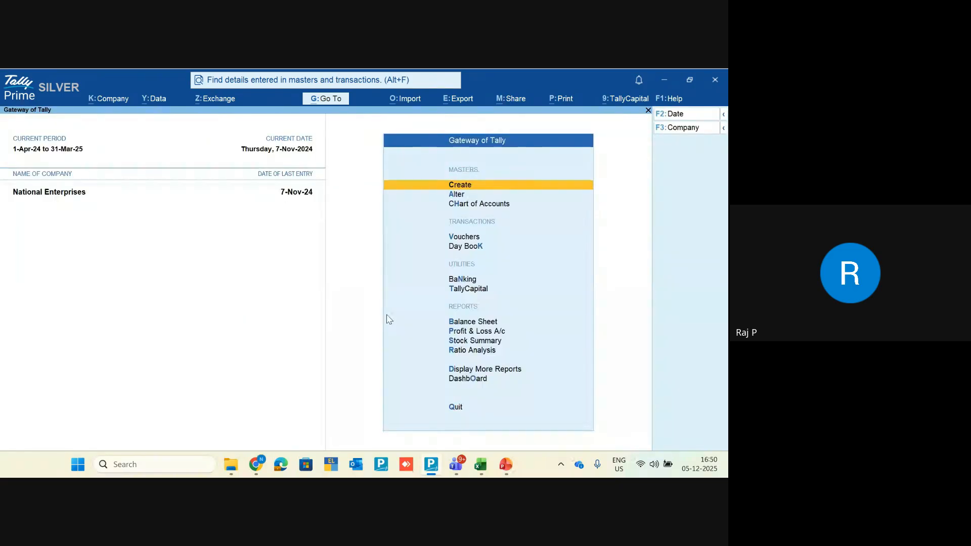
Step: Glance at the Exchange menu, then go to Data > Backup & Restore > TallyDrive Login & Logout
{"action": "left_click", "coordinate": [210, 101]}
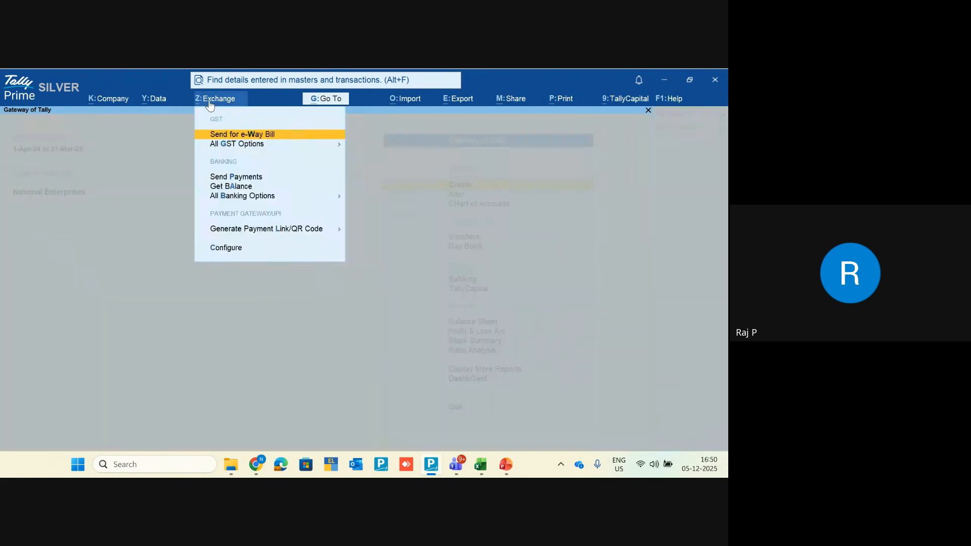
{"action": "key", "text": "Down"}
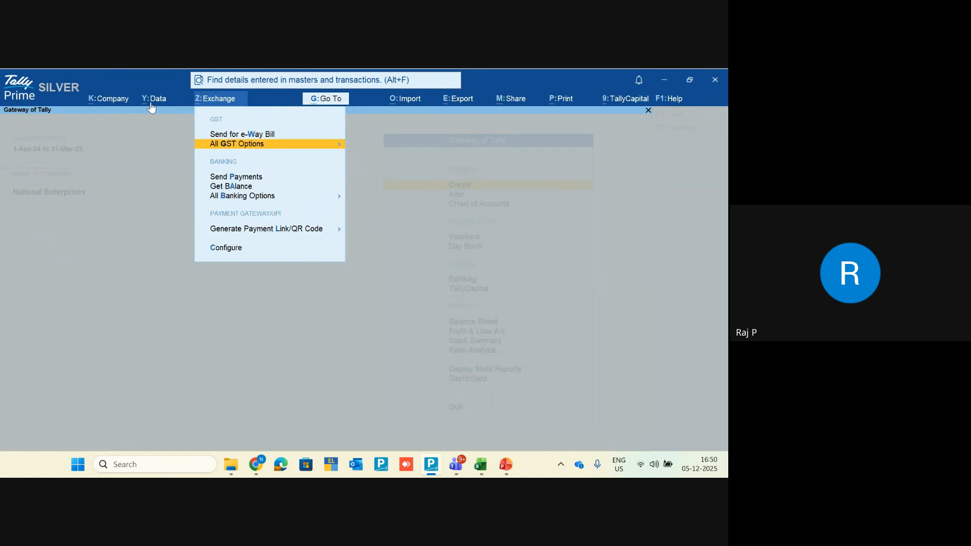
{"action": "left_click", "coordinate": [154, 104]}
{"action": "key", "text": "Return"}
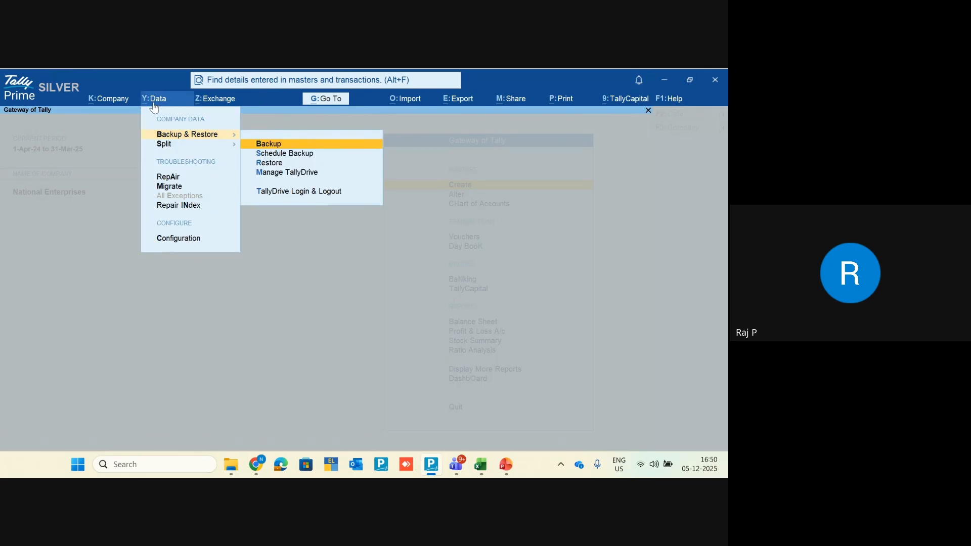
{"action": "key", "text": "Down"}
{"action": "key", "text": "Down"}
{"action": "key", "text": "Down"}
{"action": "key", "text": "Down"}
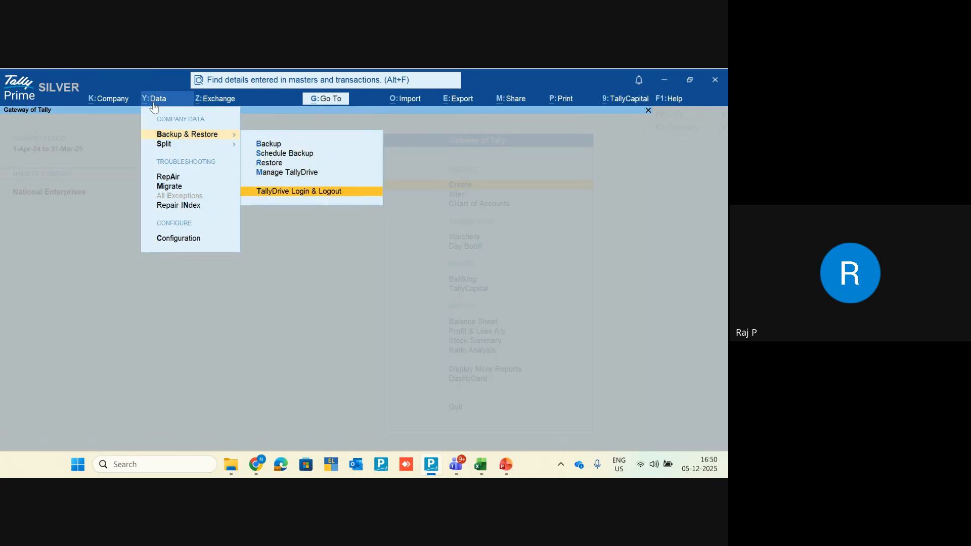
{"action": "key", "text": "Return"}
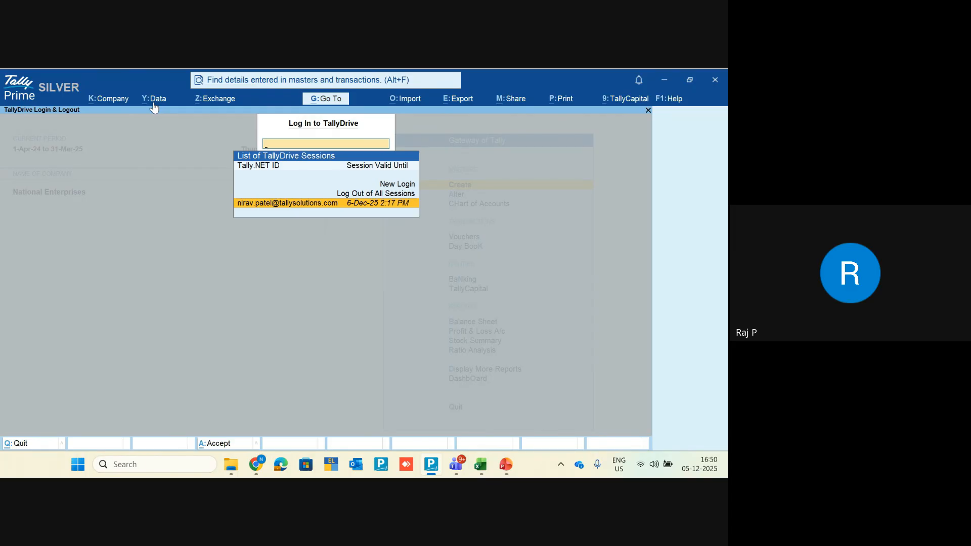
Step: Log out of all TallyDrive sessions, confirm Yes, and dismiss the success message
{"action": "key", "text": "Up"}
{"action": "key", "text": "Return"}
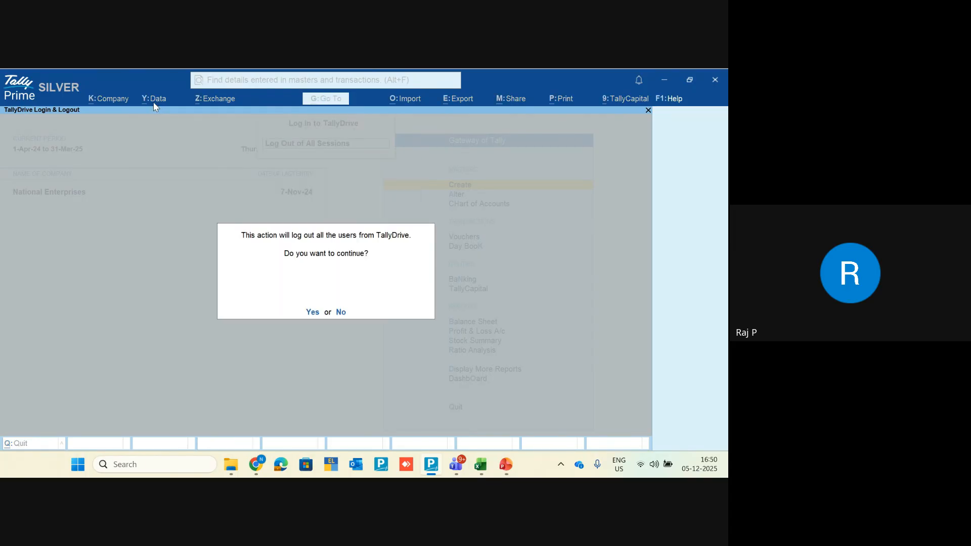
{"action": "key", "text": "Return"}
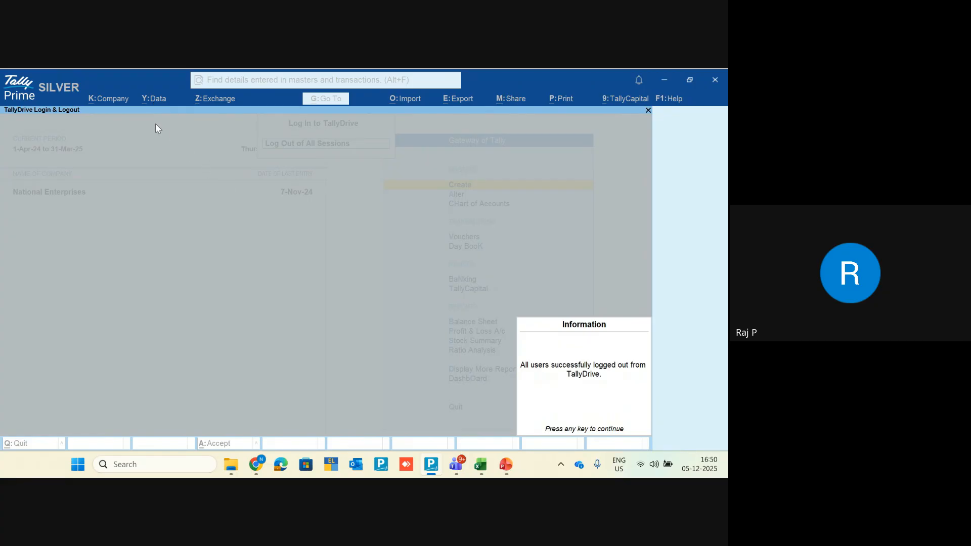
{"action": "key", "text": "Return"}
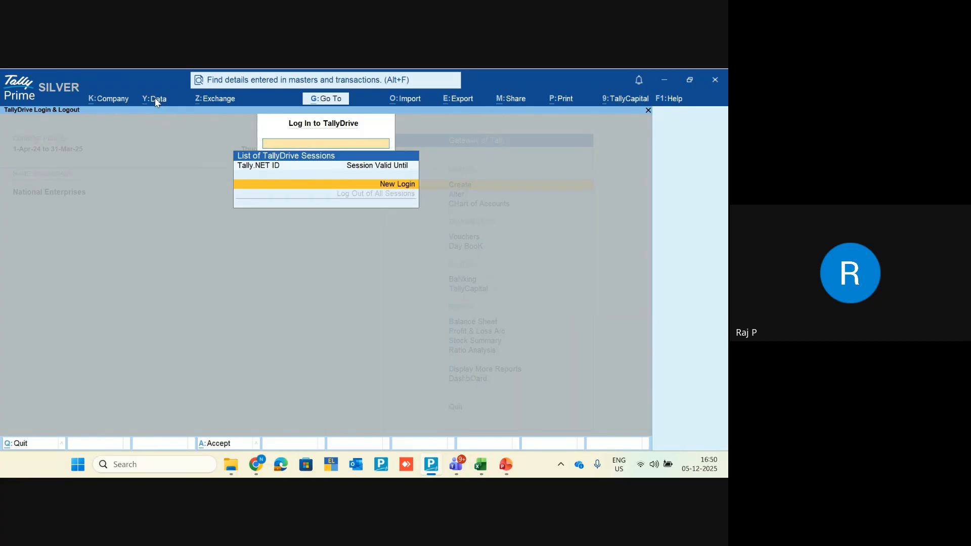
Step: Start a new TallyDrive login via Data > Backup & Restore > TallyDrive Login & Logout
{"action": "left_click", "coordinate": [155, 99]}
{"action": "key", "text": "Down"}
{"action": "key", "text": "Up"}
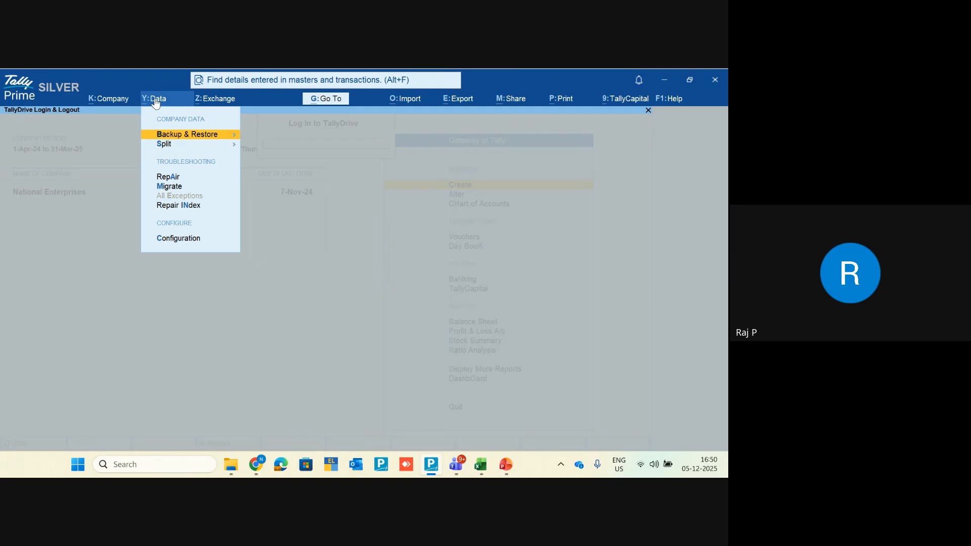
{"action": "key", "text": "Right"}
{"action": "key", "text": "Down"}
{"action": "key", "text": "Down"}
{"action": "key", "text": "Down"}
{"action": "key", "text": "Down"}
{"action": "key", "text": "Return"}
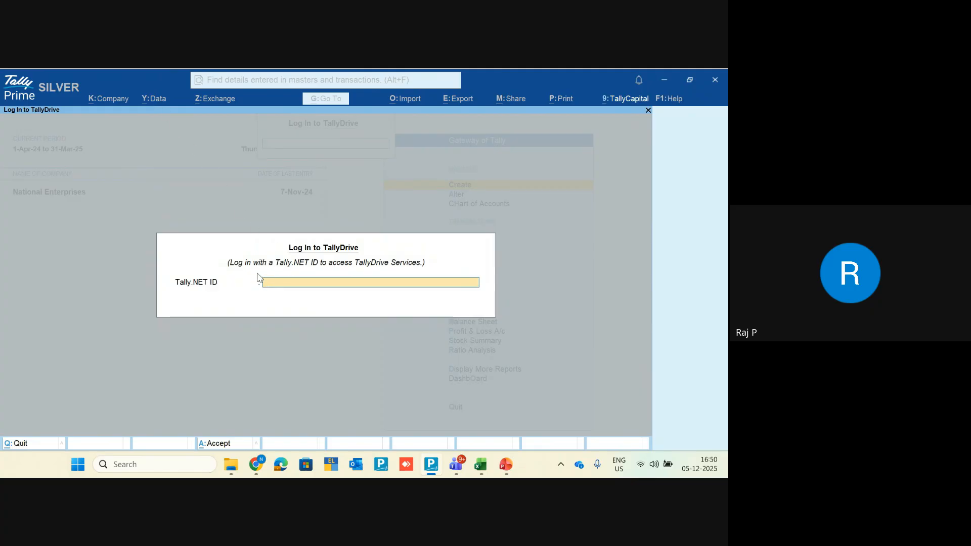
Step: Enter the Tally.NET ID and the account password to sign in to TallyDrive
{"action": "key", "text": "Return"}
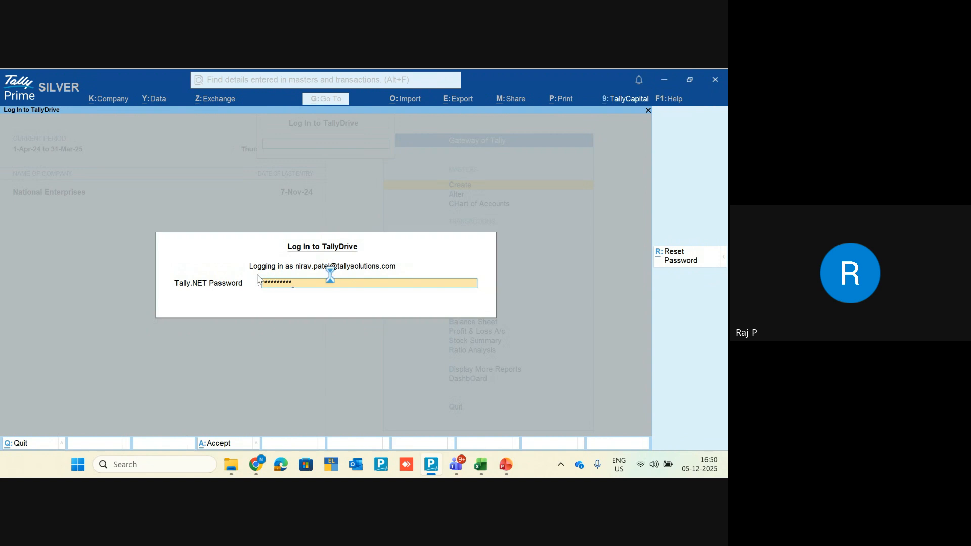
{"action": "key", "text": "Return"}
{"action": "key", "text": "Return"}
{"action": "key", "text": "Return"}
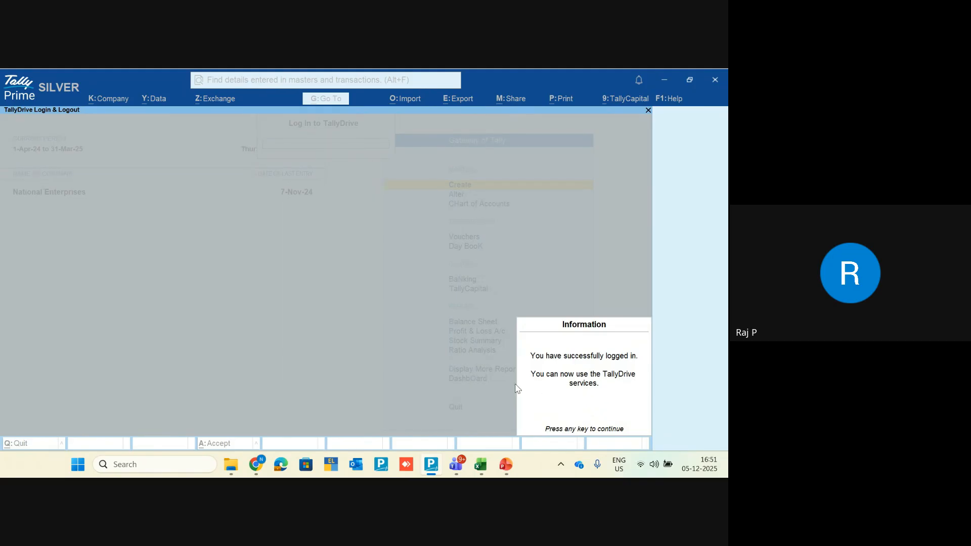
Step: Dismiss the TallyDrive login success message and return to the Gateway of Tally
{"action": "key", "text": "Return"}
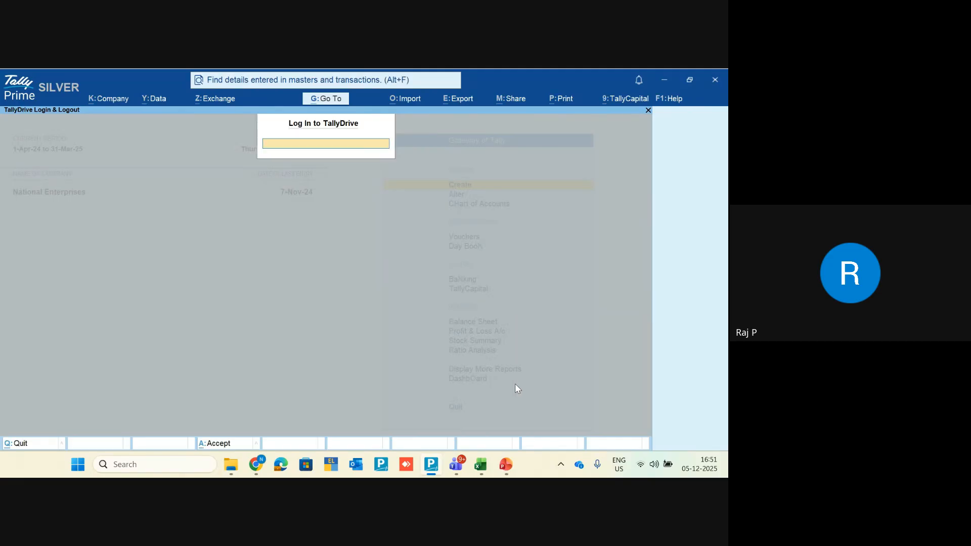
{"action": "key", "text": "Escape"}
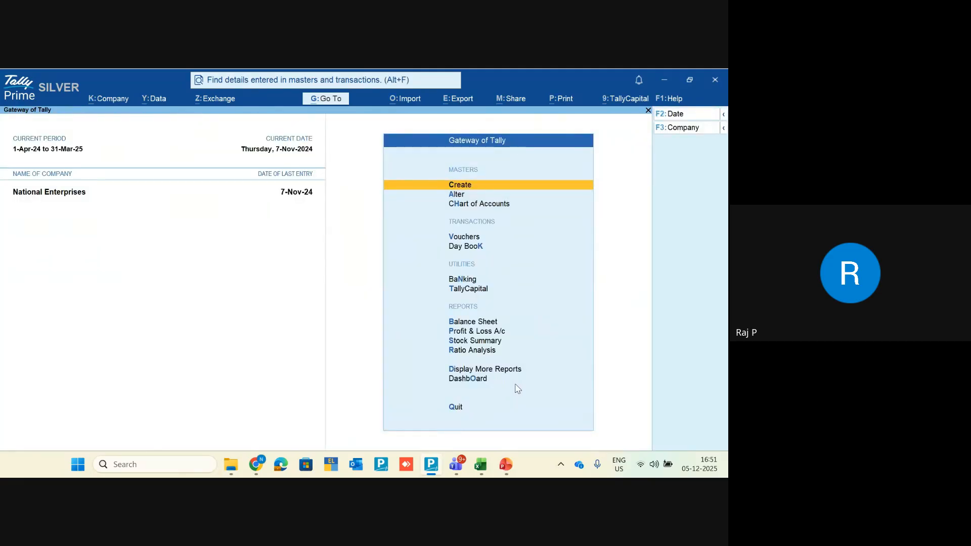
Step: Open Schedule Backup under Data > Backup & Restore to see Demo and National Enterprises schedules
{"action": "left_click", "coordinate": [161, 99]}
{"action": "key", "text": "Down"}
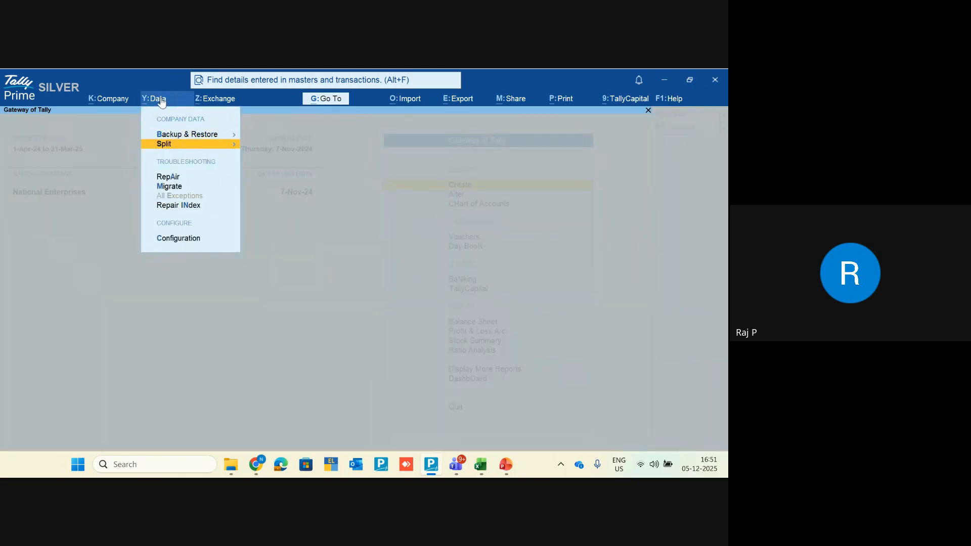
{"action": "key", "text": "Up"}
{"action": "key", "text": "Return"}
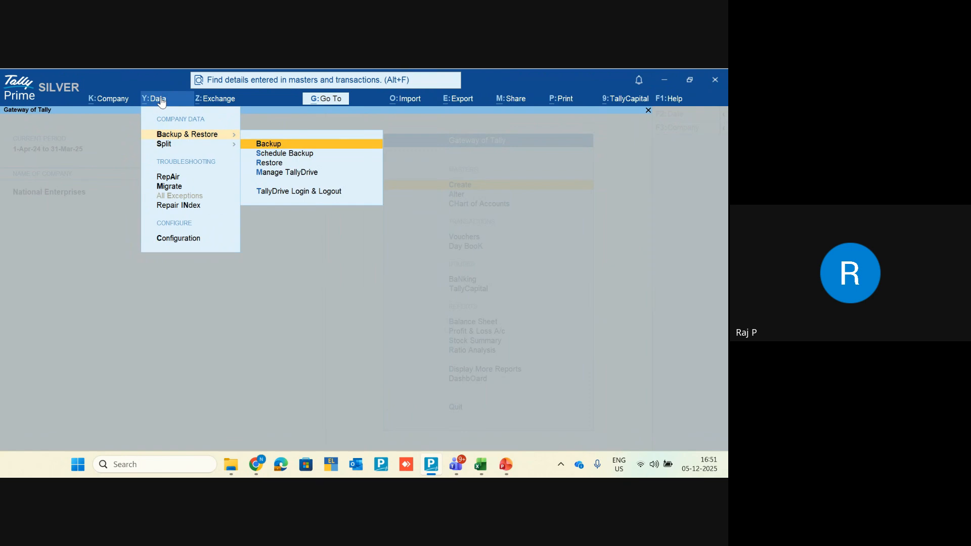
{"action": "key", "text": "Down"}
{"action": "key", "text": "Return"}
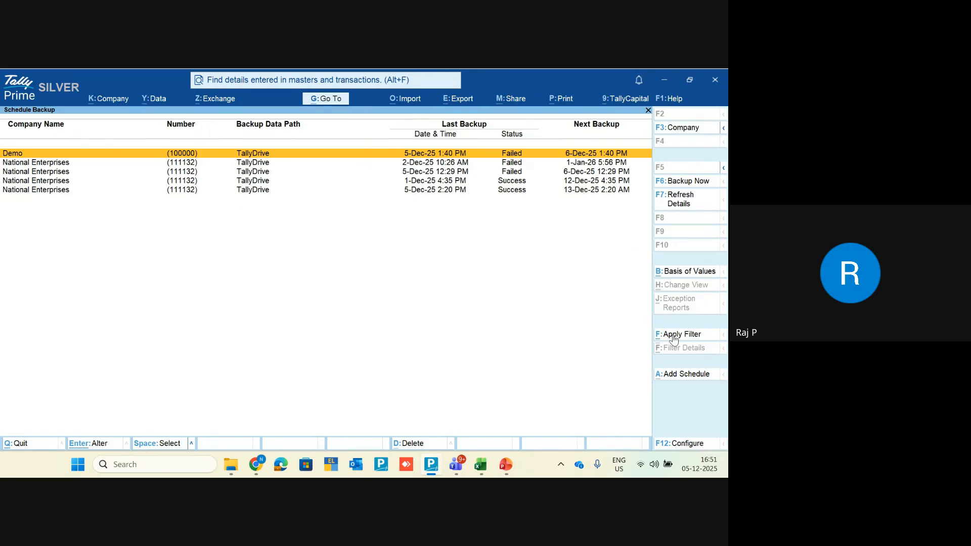
Step: Add a new backup schedule with National Enterprises as its only company
{"action": "left_click", "coordinate": [678, 380]}
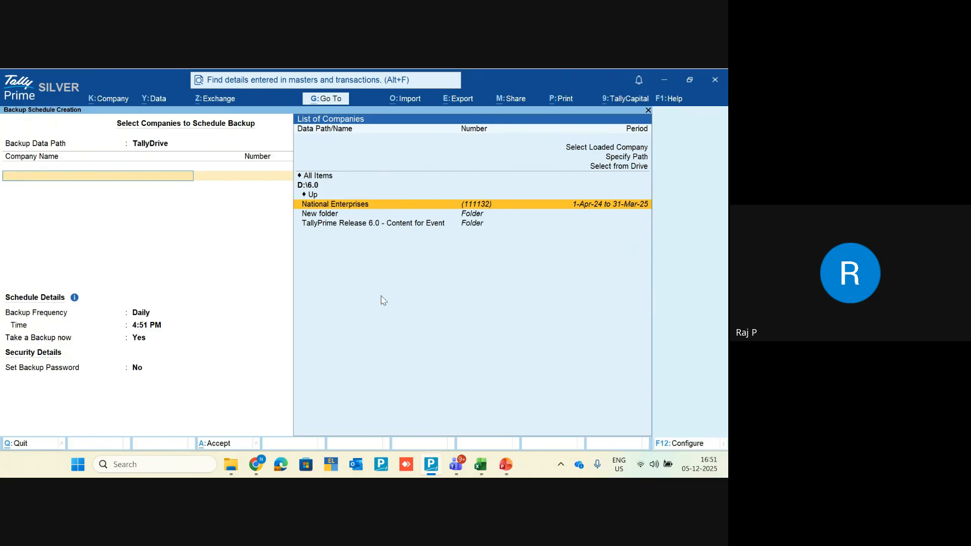
{"action": "key", "text": "Return"}
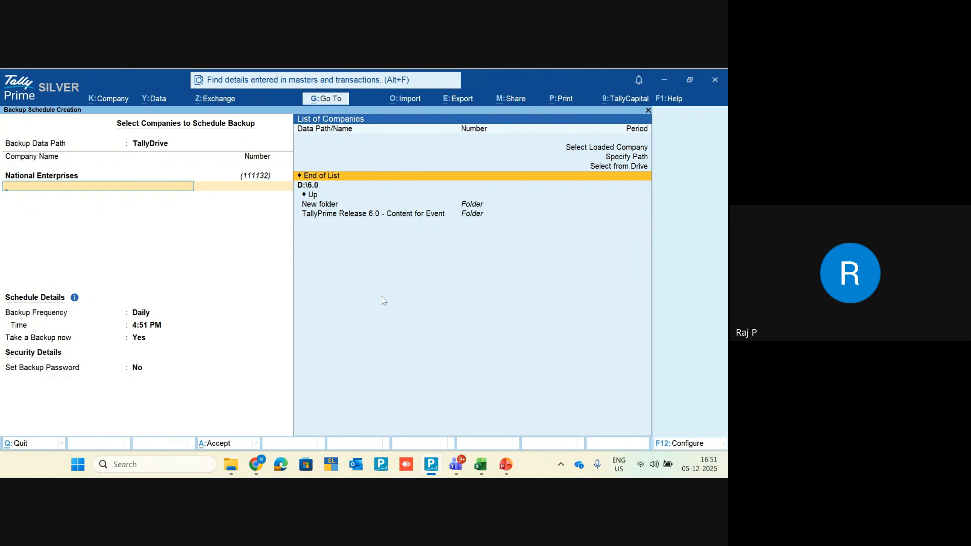
{"action": "key", "text": "Return"}
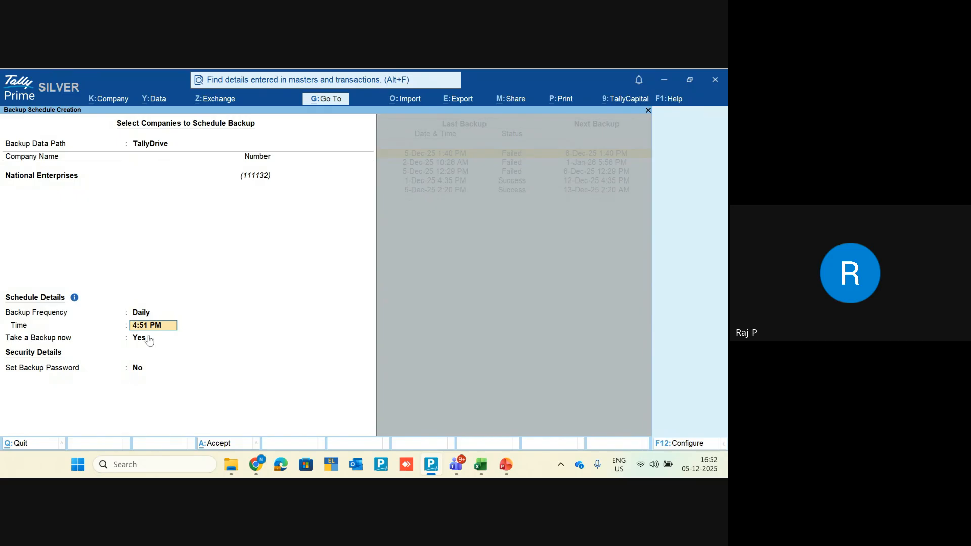
Step: Enter 4:53 as the backup time and change the frequency to Weekly
{"action": "type", "text": "4:53"}
{"action": "key", "text": "shift+Tab"}
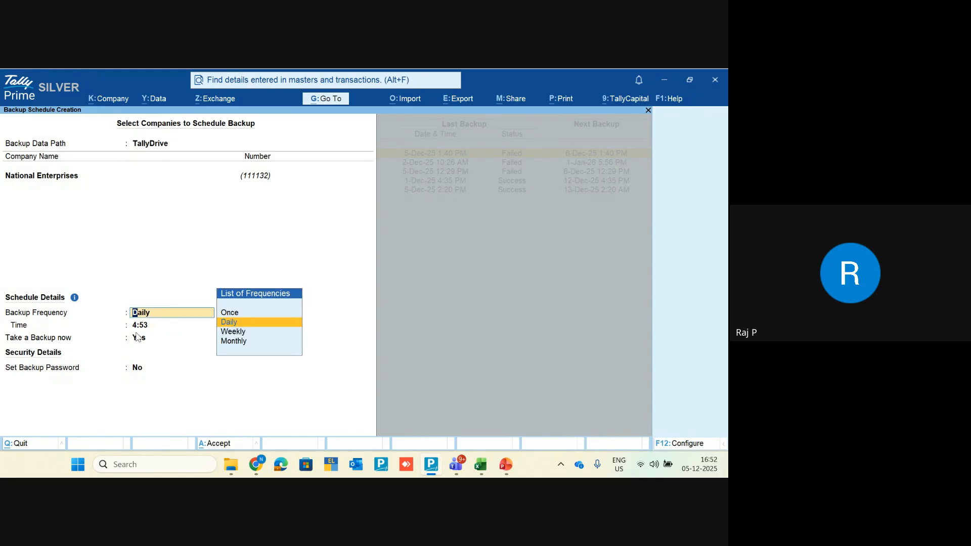
{"action": "key", "text": "Up"}
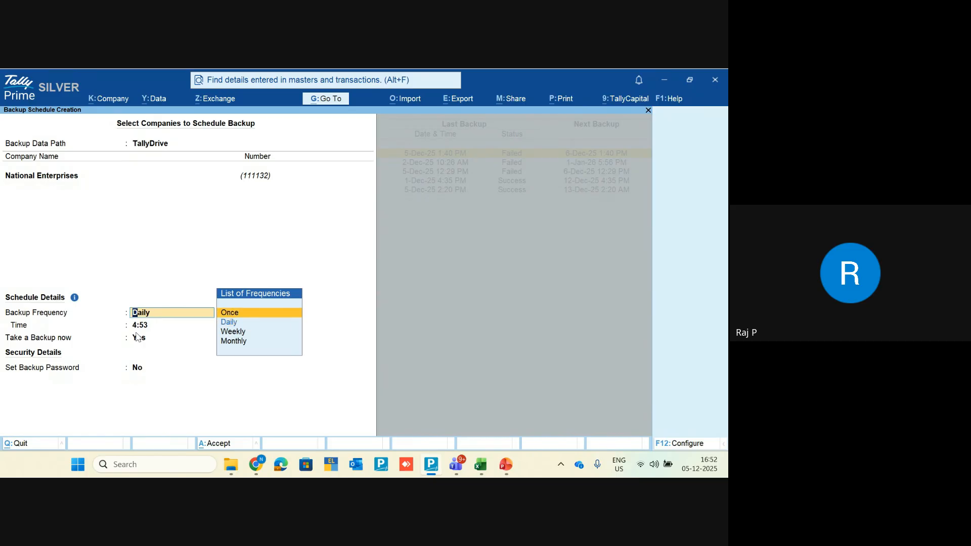
{"action": "key", "text": "Down"}
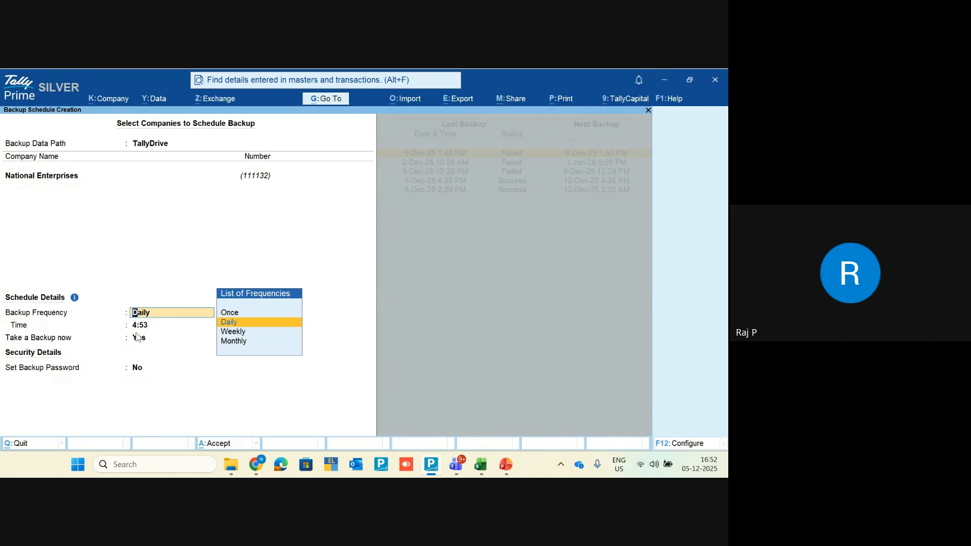
{"action": "key", "text": "Down"}
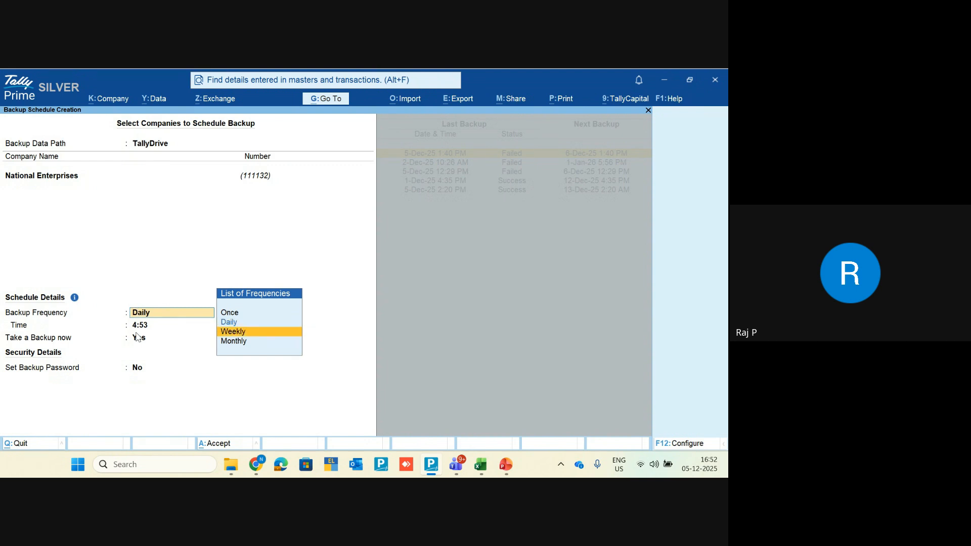
{"action": "key", "text": "Return"}
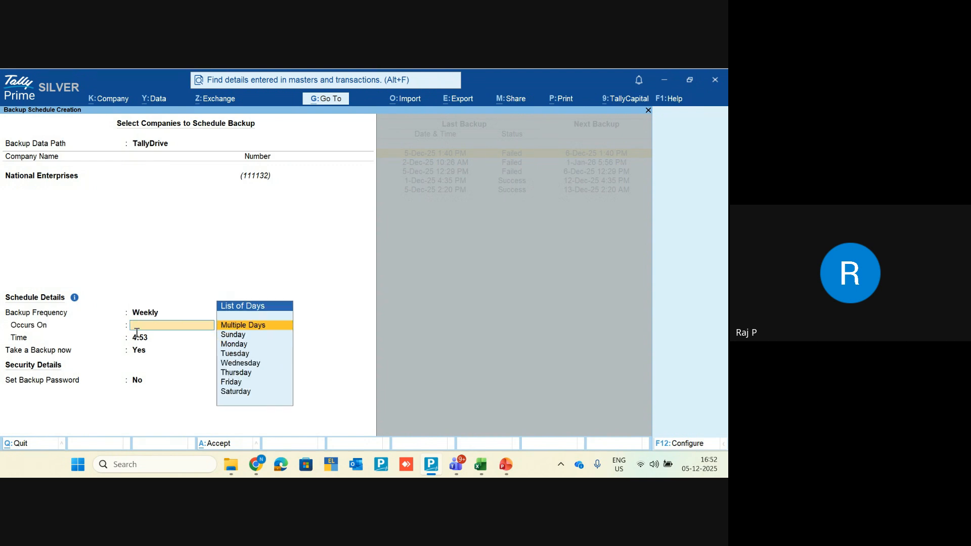
Step: Set Occurs On to Multiple Days with Monday, Wednesday and Saturday selected
{"action": "key", "text": "Return"}
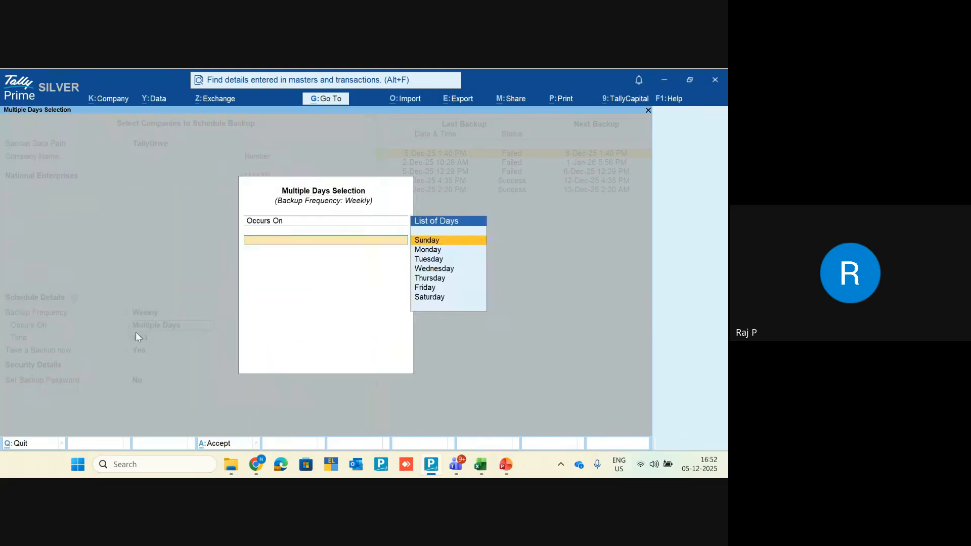
{"action": "key", "text": "Down"}
{"action": "key", "text": "Return"}
{"action": "key", "text": "Down"}
{"action": "key", "text": "Down"}
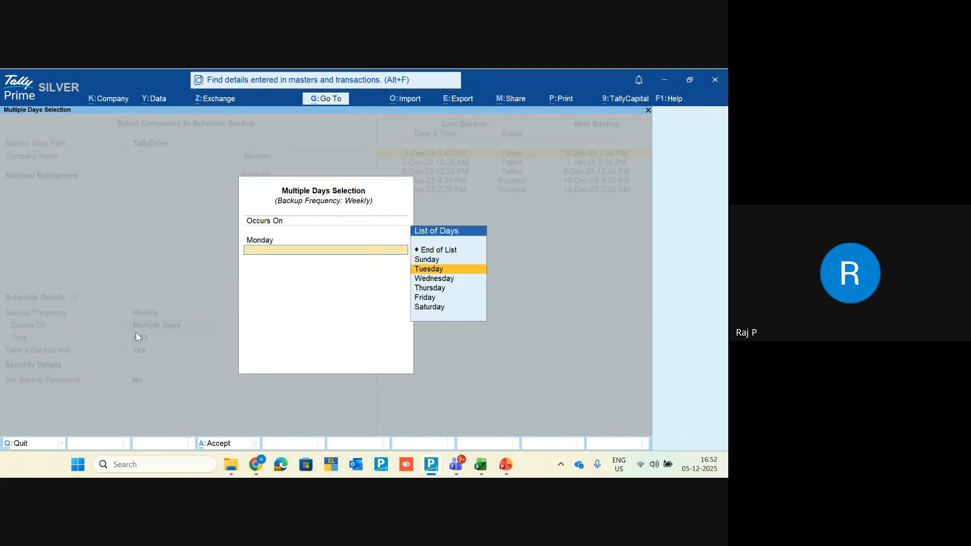
{"action": "key", "text": "Down"}
{"action": "key", "text": "Return"}
{"action": "key", "text": "Down"}
{"action": "key", "text": "Down"}
{"action": "key", "text": "Down"}
{"action": "key", "text": "Down"}
{"action": "key", "text": "Down"}
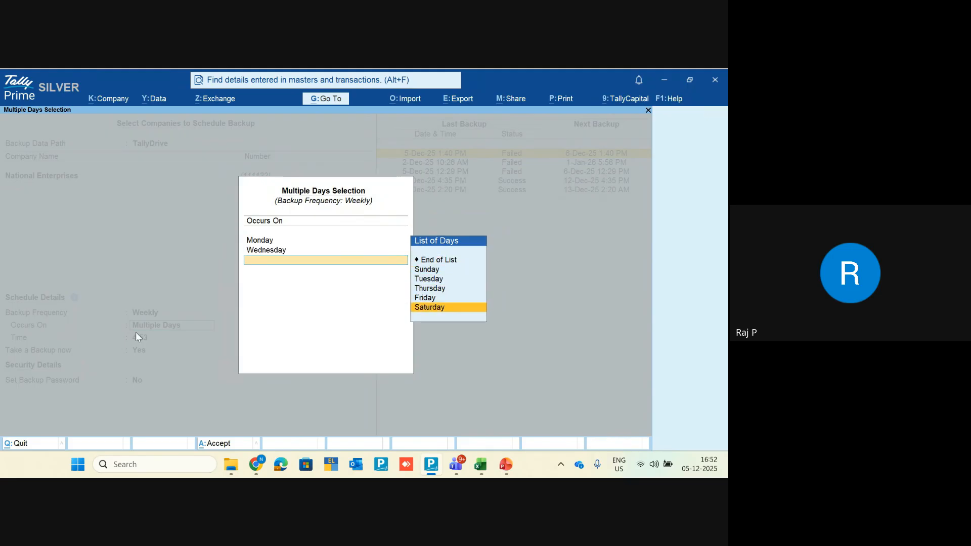
{"action": "key", "text": "Return"}
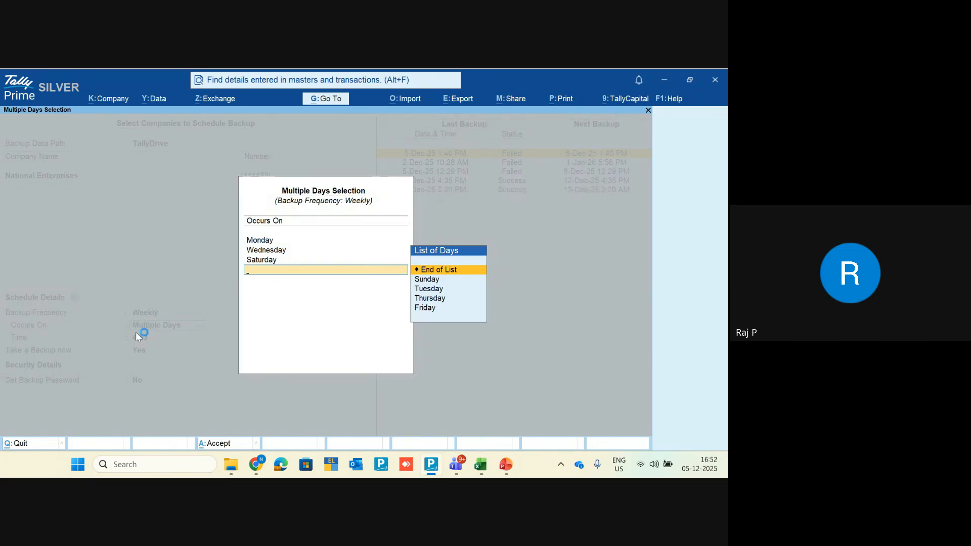
{"action": "key", "text": "Return"}
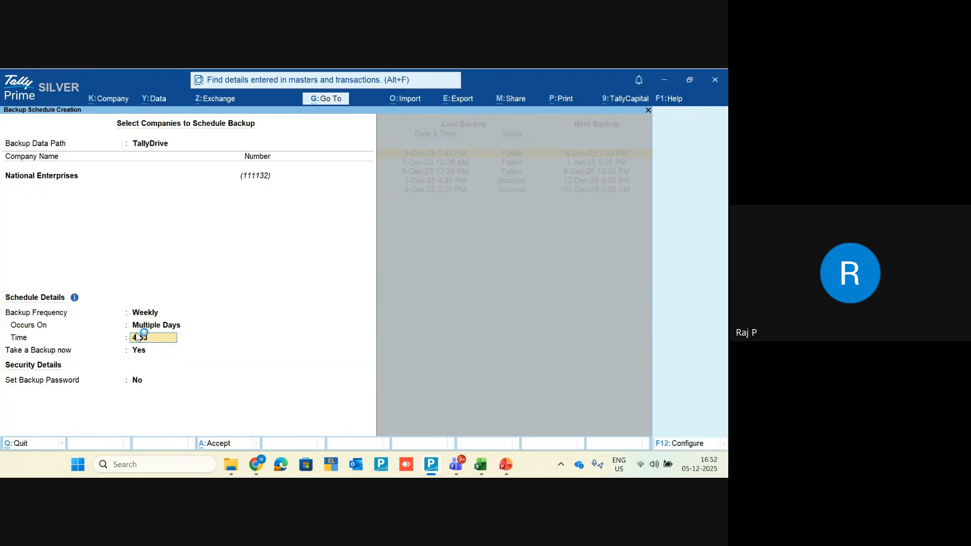
{"action": "key", "text": "BackSpace"}
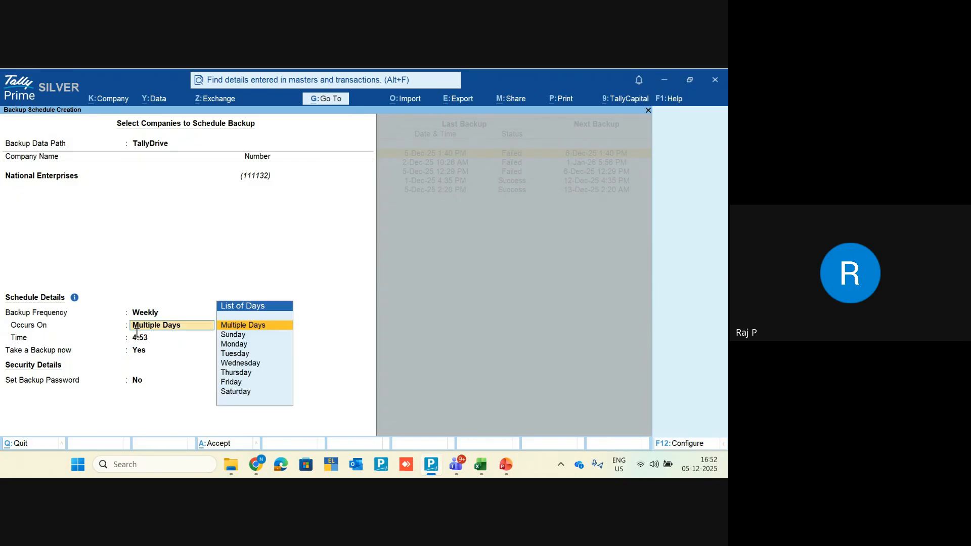
Step: Switch the backup frequency to Monthly, occurring on Multiple Dates
{"action": "key", "text": "BackSpace"}
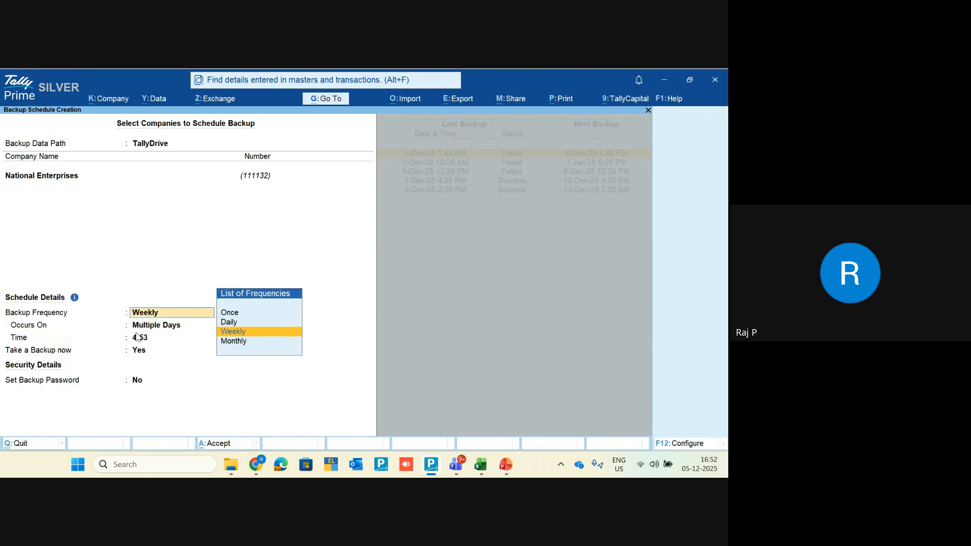
{"action": "key", "text": "Down"}
{"action": "key", "text": "Return"}
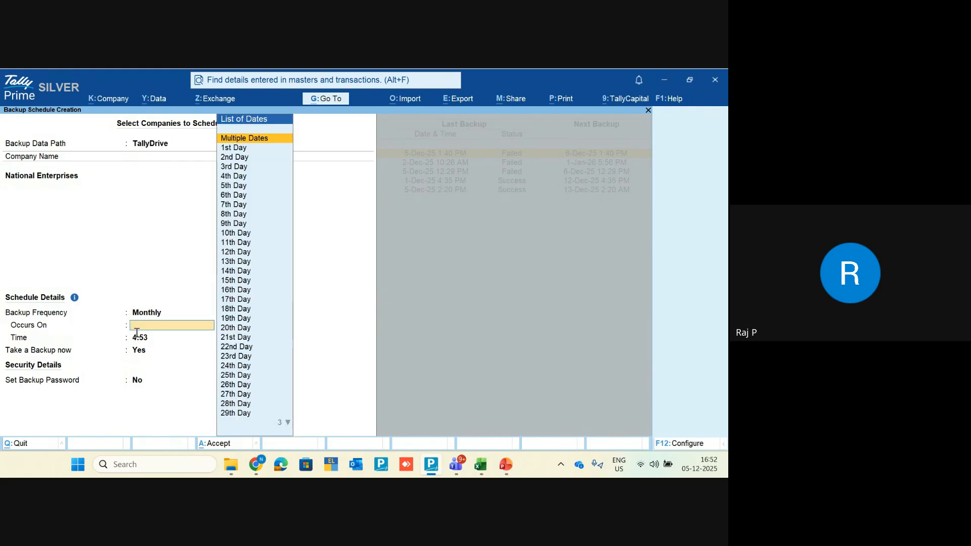
{"action": "key", "text": "Return"}
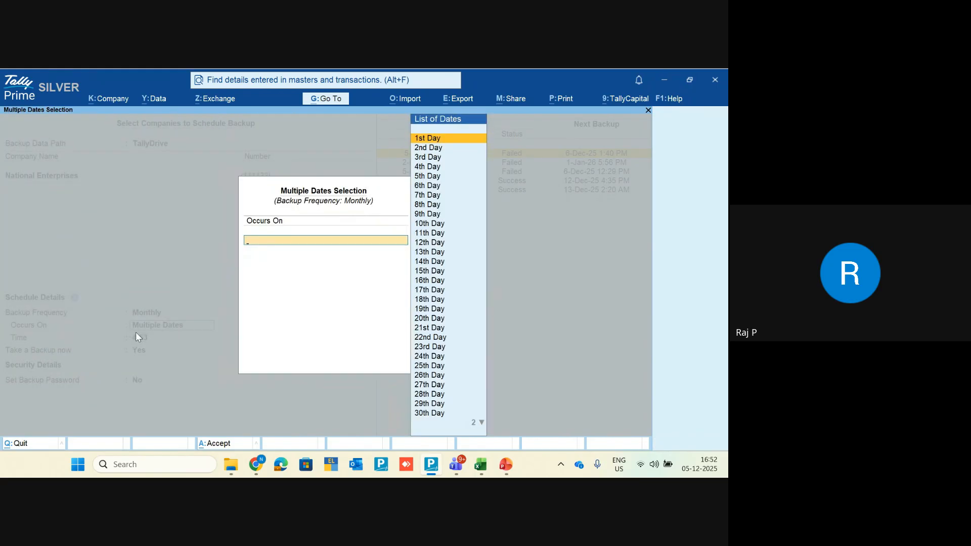
Step: Pick the 1st, 13th, 23rd and 31st day as backup dates
{"action": "key", "text": "Return"}
{"action": "key", "text": "Down"}
{"action": "key", "text": "Down"}
{"action": "key", "text": "Down"}
{"action": "key", "text": "Down"}
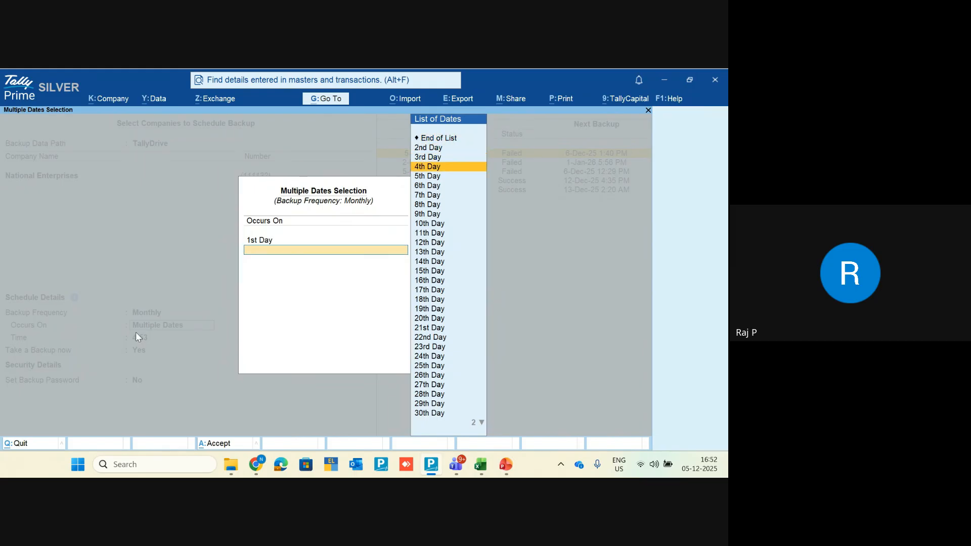
{"action": "key", "text": "Down"}
{"action": "key", "text": "Down"}
{"action": "key", "text": "Down"}
{"action": "key", "text": "Down"}
{"action": "key", "text": "Down"}
{"action": "key", "text": "Down"}
{"action": "key", "text": "Down"}
{"action": "key", "text": "Return"}
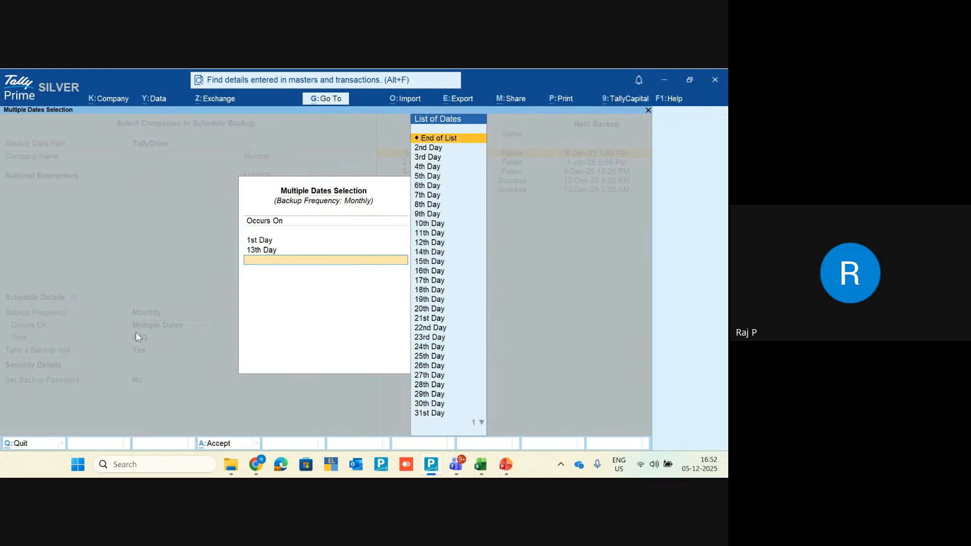
{"action": "key", "text": "Down"}
{"action": "key", "text": "Down"}
{"action": "key", "text": "Down"}
{"action": "key", "text": "Down"}
{"action": "key", "text": "Down"}
{"action": "key", "text": "Down"}
{"action": "key", "text": "Down"}
{"action": "key", "text": "Down"}
{"action": "key", "text": "Down"}
{"action": "key", "text": "Down"}
{"action": "key", "text": "Down"}
{"action": "key", "text": "Down"}
{"action": "key", "text": "Down"}
{"action": "key", "text": "Down"}
{"action": "key", "text": "Down"}
{"action": "key", "text": "Down"}
{"action": "key", "text": "Down"}
{"action": "key", "text": "Down"}
{"action": "key", "text": "Down"}
{"action": "key", "text": "Down"}
{"action": "key", "text": "Down"}
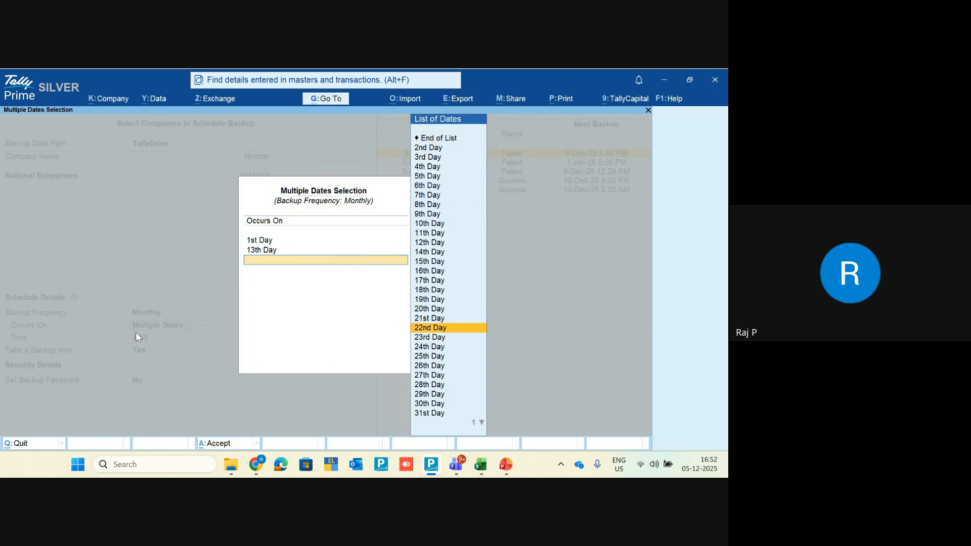
{"action": "key", "text": "Up"}
{"action": "key", "text": "Down"}
{"action": "key", "text": "Return"}
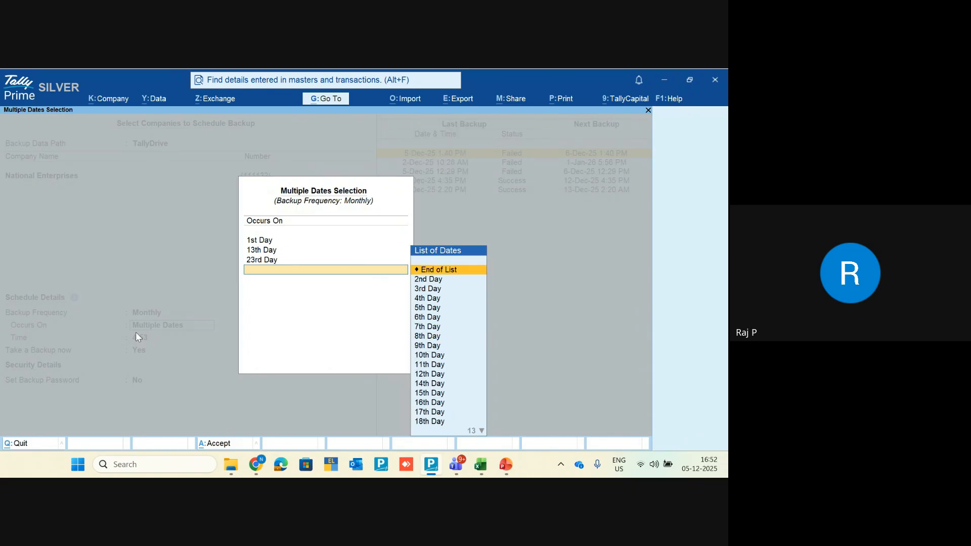
{"action": "key", "text": "Down"}
{"action": "key", "text": "Down"}
{"action": "key", "text": "Down"}
{"action": "key", "text": "Down"}
{"action": "key", "text": "Down"}
{"action": "key", "text": "Down"}
{"action": "key", "text": "Down"}
{"action": "key", "text": "Down"}
{"action": "key", "text": "Down"}
{"action": "key", "text": "Down"}
{"action": "key", "text": "Down"}
{"action": "key", "text": "Down"}
{"action": "key", "text": "Down"}
{"action": "key", "text": "Down"}
{"action": "key", "text": "Down"}
{"action": "key", "text": "Down"}
{"action": "key", "text": "Down"}
{"action": "key", "text": "Down"}
{"action": "key", "text": "Down"}
{"action": "key", "text": "Down"}
{"action": "key", "text": "Down"}
{"action": "key", "text": "Down"}
{"action": "key", "text": "Down"}
{"action": "key", "text": "Down"}
{"action": "key", "text": "Down"}
{"action": "key", "text": "Down"}
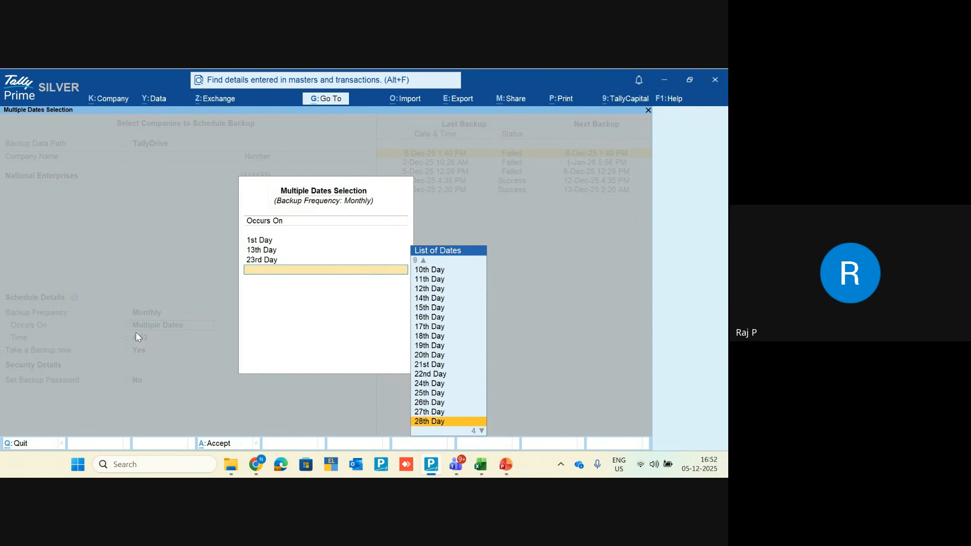
{"action": "key", "text": "Down"}
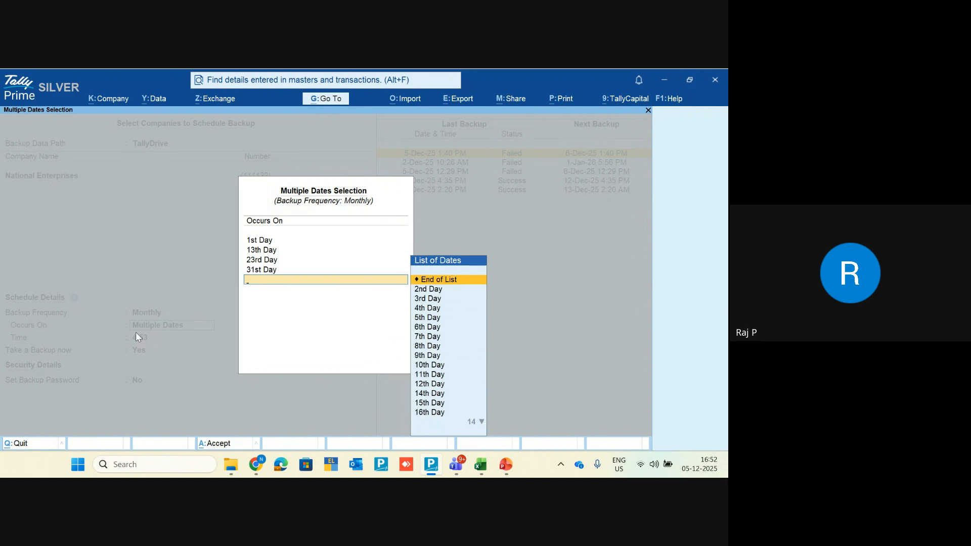
{"action": "key", "text": "Return"}
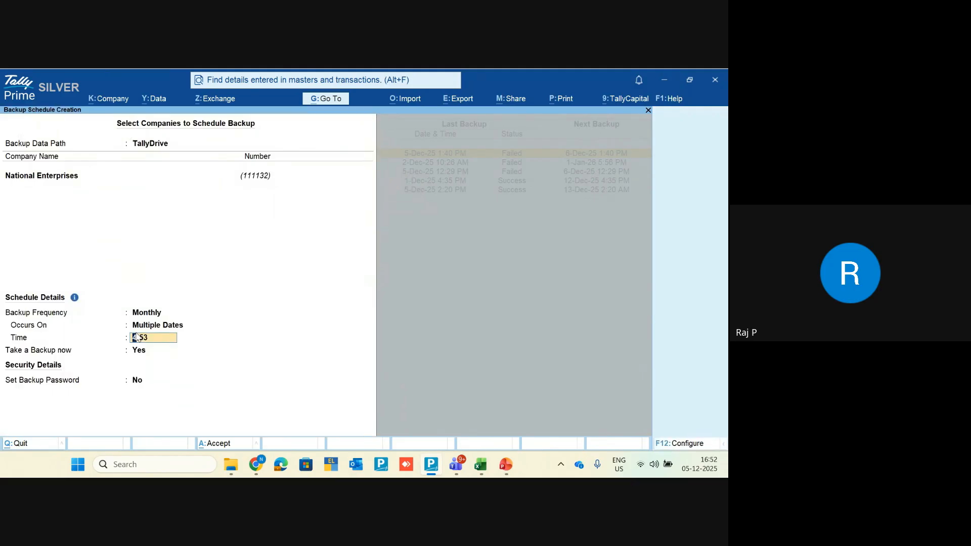
Step: Accept 4:53 AM, keep Take a Backup now as Yes, and enable Set Backup Password
{"action": "key", "text": "Return"}
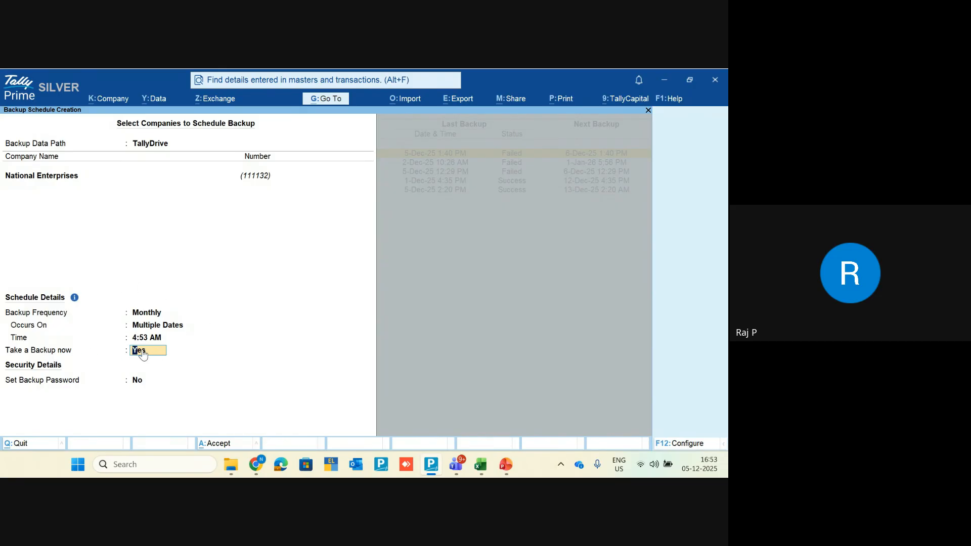
{"action": "key", "text": "Return"}
{"action": "type", "text": "yes"}
Step: Enter and confirm the backup password
{"action": "key", "text": "Return"}
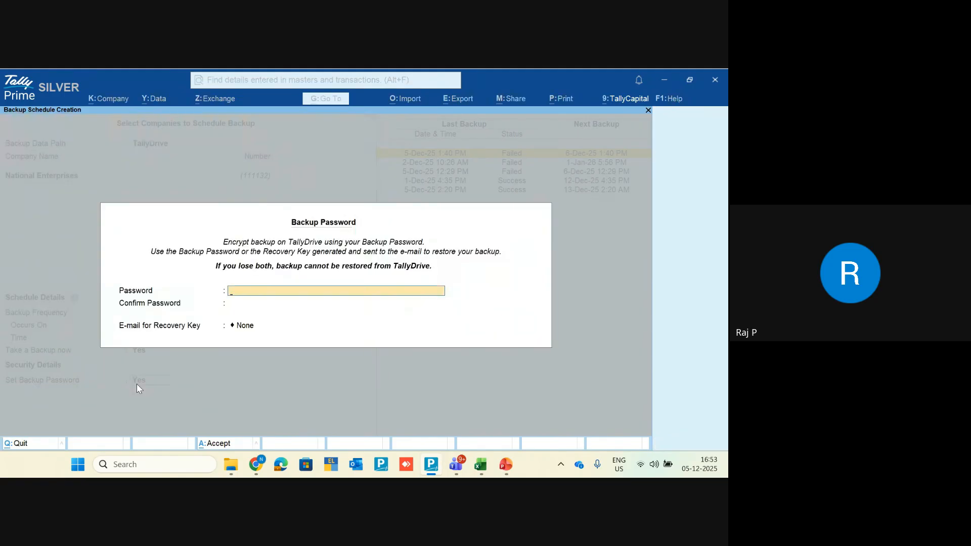
{"action": "type", "text": "*"}
{"action": "key", "text": "Return"}
{"action": "type", "text": "*"}
{"action": "key", "text": "Return"}
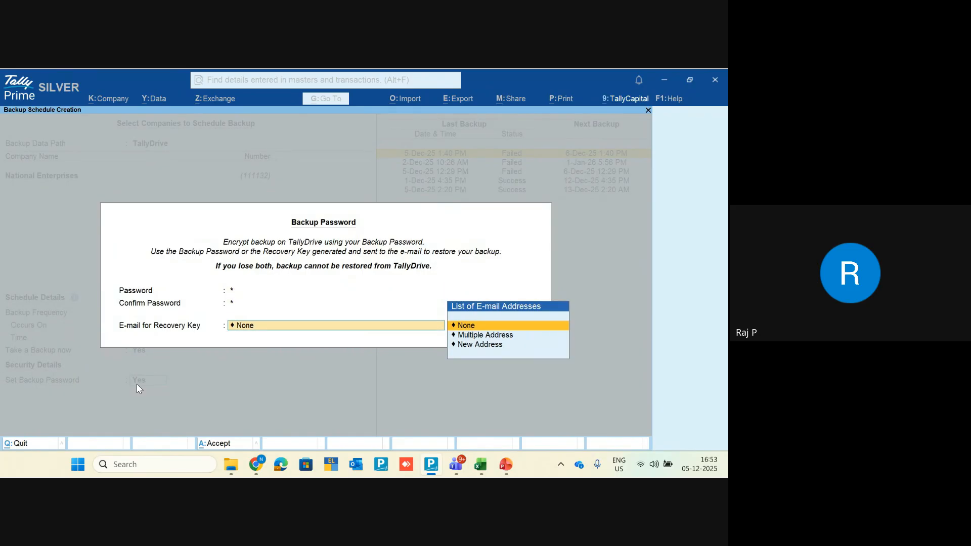
Step: Choose Multiple Address for recovery and add the recovery e-mail address
{"action": "key", "text": "Down"}
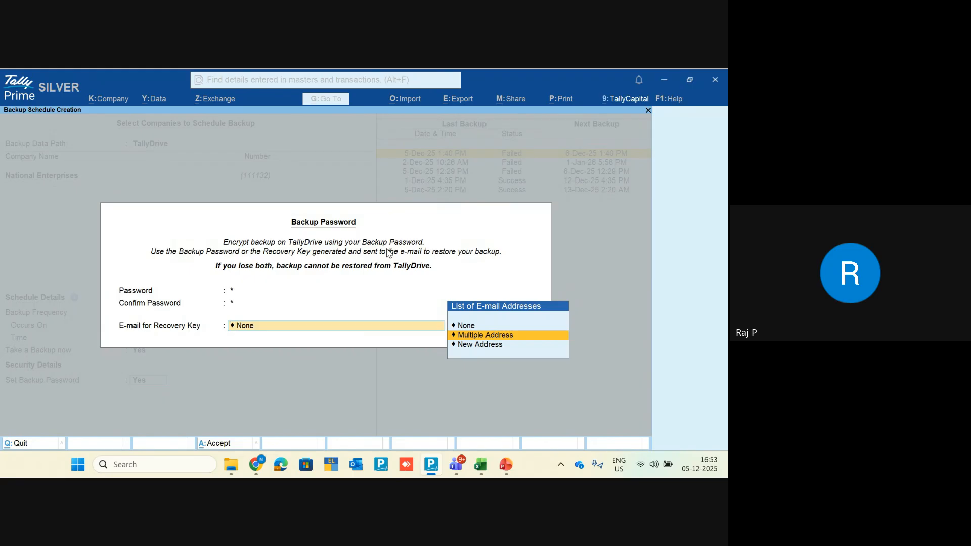
{"action": "key", "text": "Return"}
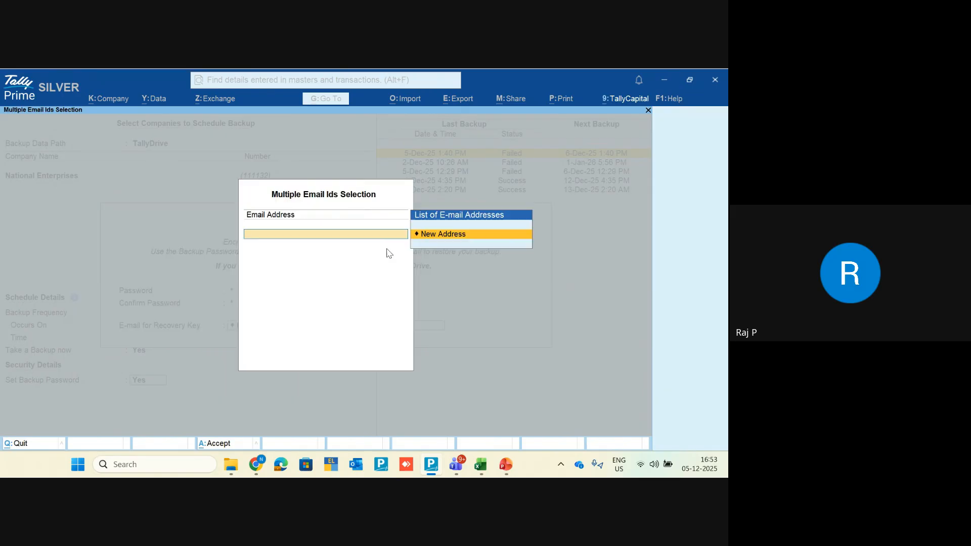
{"action": "key", "text": "Return"}
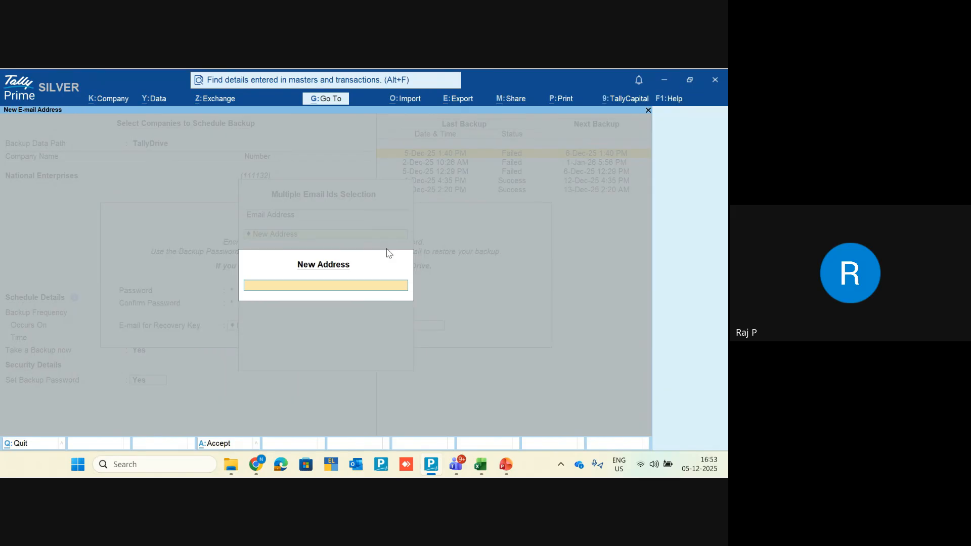
{"action": "key", "text": "Return"}
Step: Save the schedule, sign in to TallyDrive, and refresh the schedule details
{"action": "key", "text": "Return"}
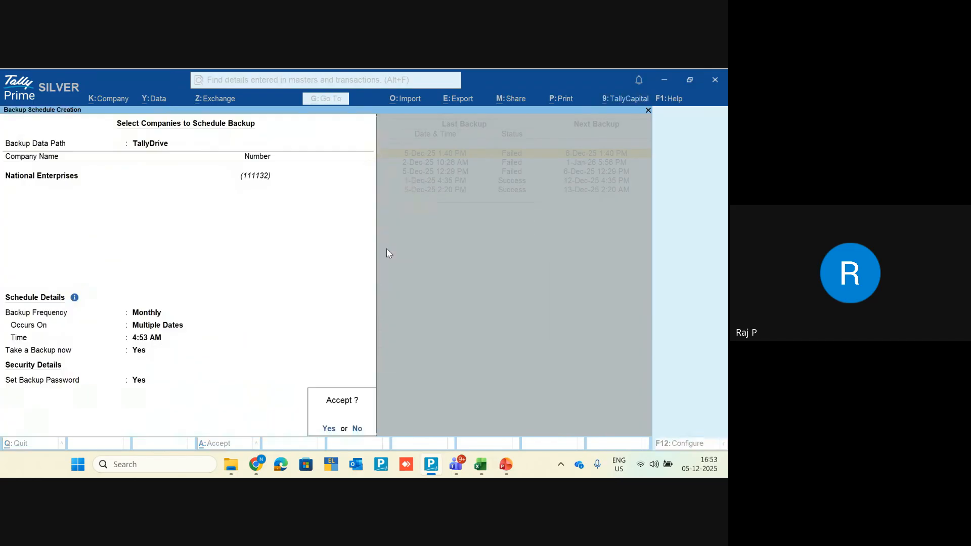
{"action": "key", "text": "Return"}
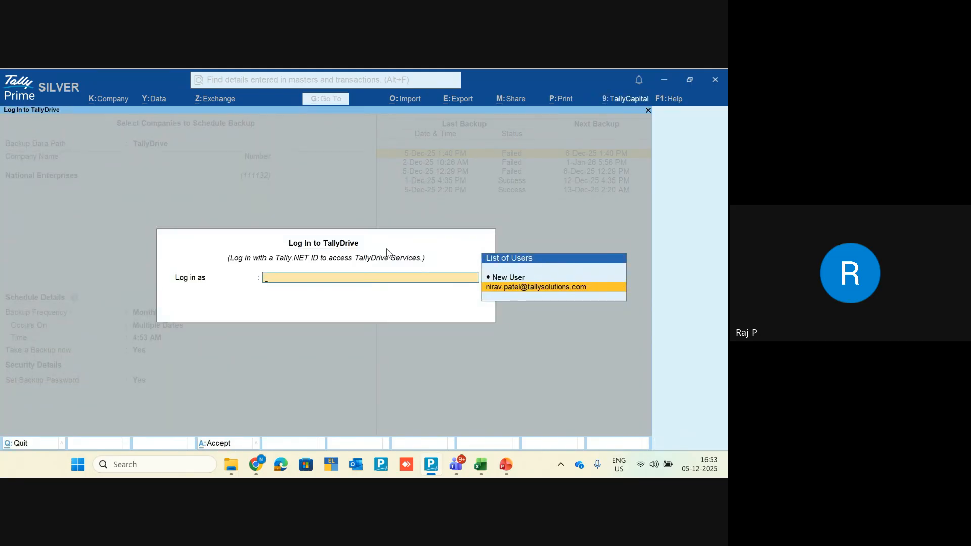
{"action": "key", "text": "Return"}
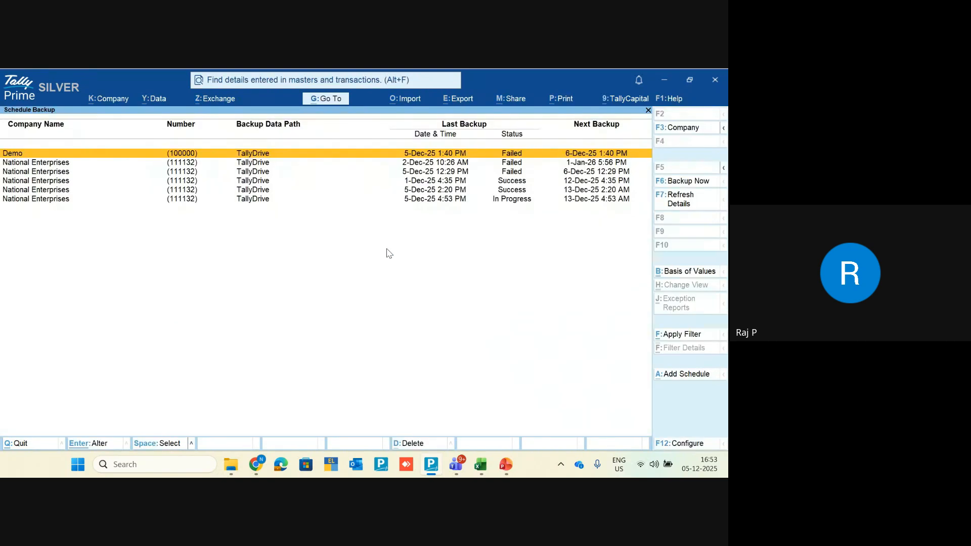
{"action": "key", "text": "Down"}
{"action": "key", "text": "Down"}
{"action": "key", "text": "Down"}
{"action": "key", "text": "Down"}
{"action": "key", "text": "Down"}
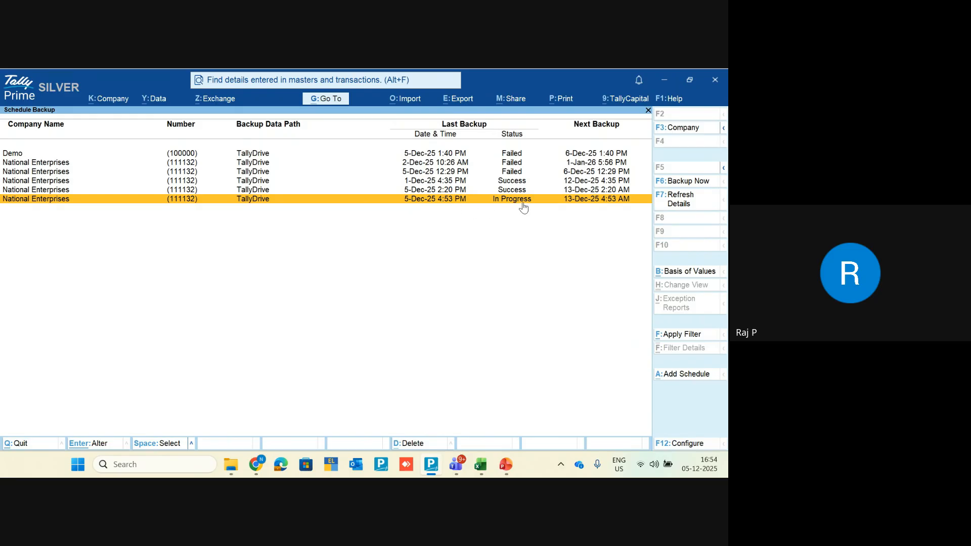
{"action": "left_click", "coordinate": [688, 204]}
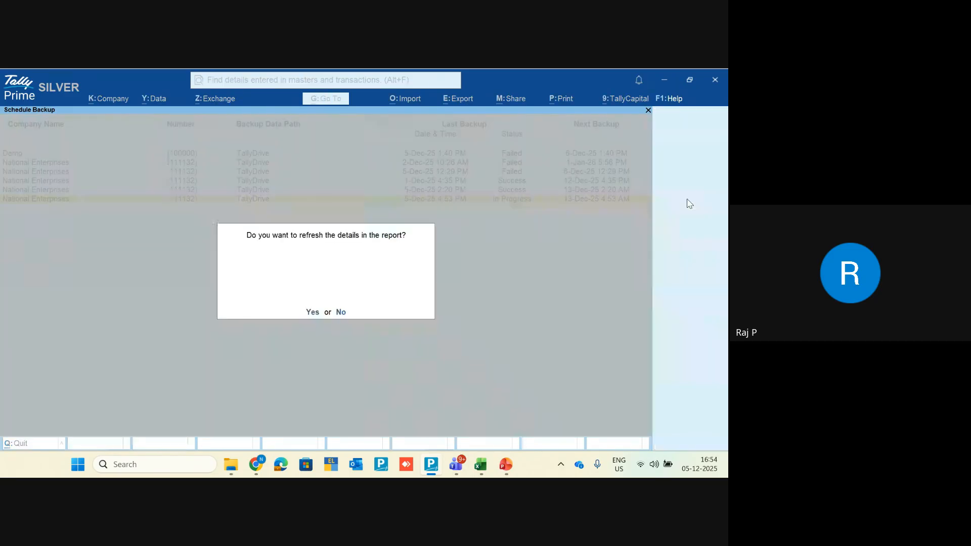
{"action": "key", "text": "Return"}
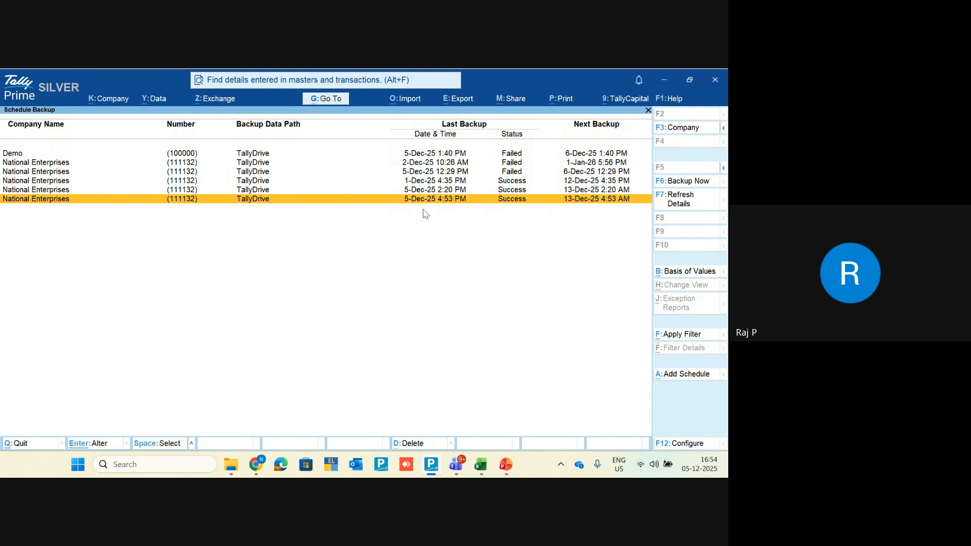
Step: Open Restore Companies with TallyDrive as the restore source
{"action": "key", "text": "Escape"}
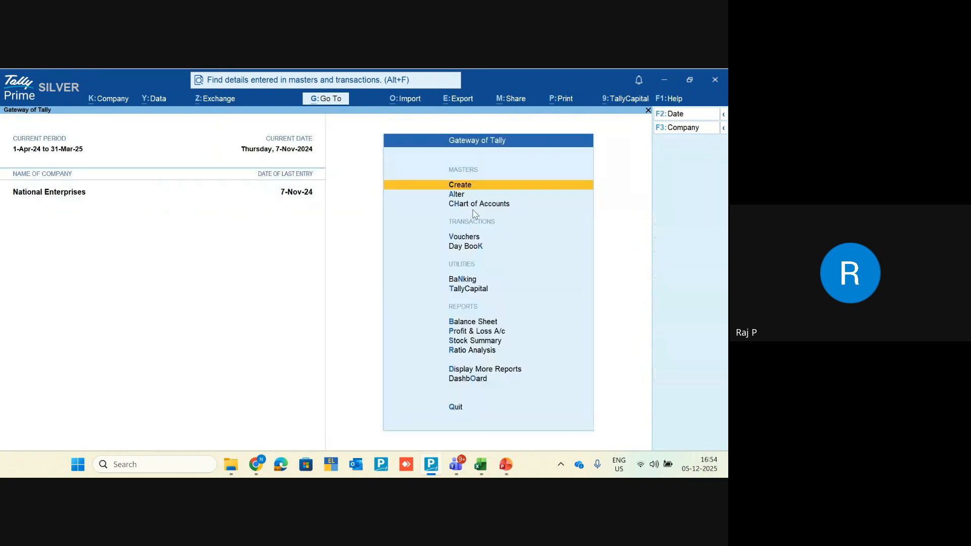
{"action": "left_click", "coordinate": [154, 101]}
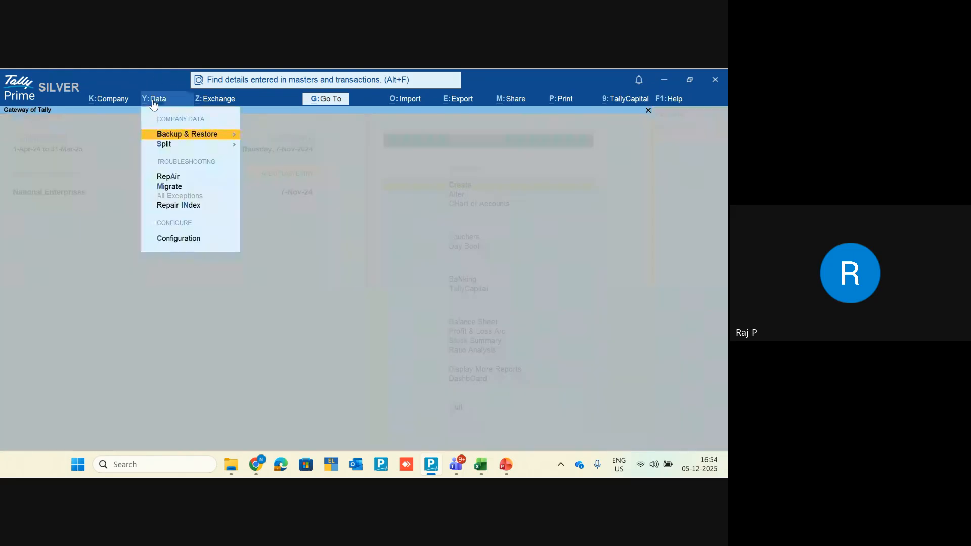
{"action": "key", "text": "Return"}
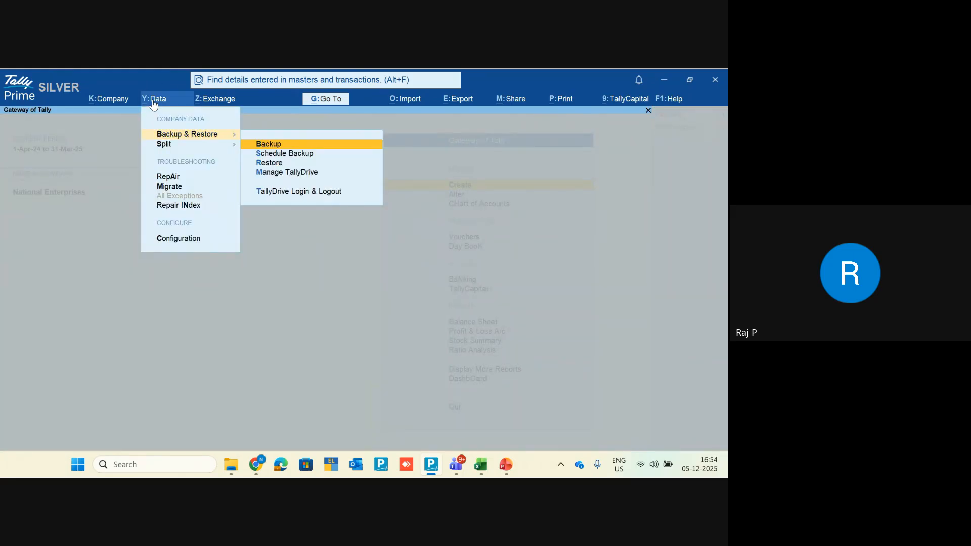
{"action": "key", "text": "Down"}
{"action": "key", "text": "Down"}
{"action": "key", "text": "Return"}
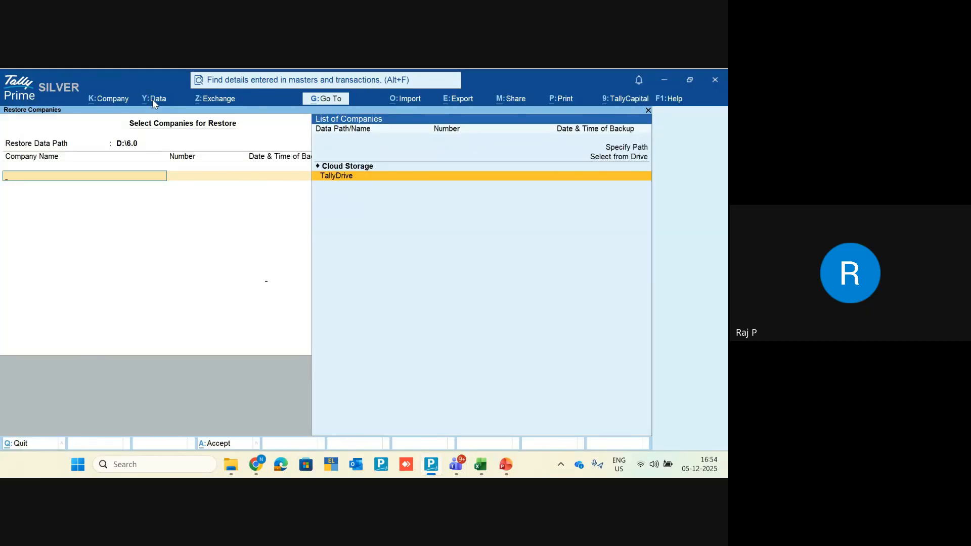
{"action": "key", "text": "Return"}
{"action": "key", "text": "Return"}
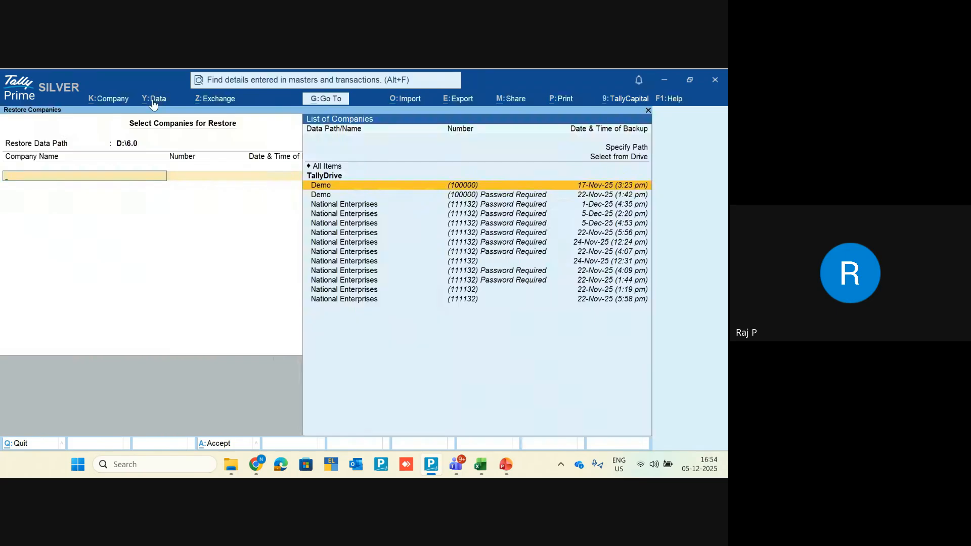
Step: Browse the Demo and National Enterprises TallyDrive backups, toggle the source, then quit Restore
{"action": "key", "text": "Down"}
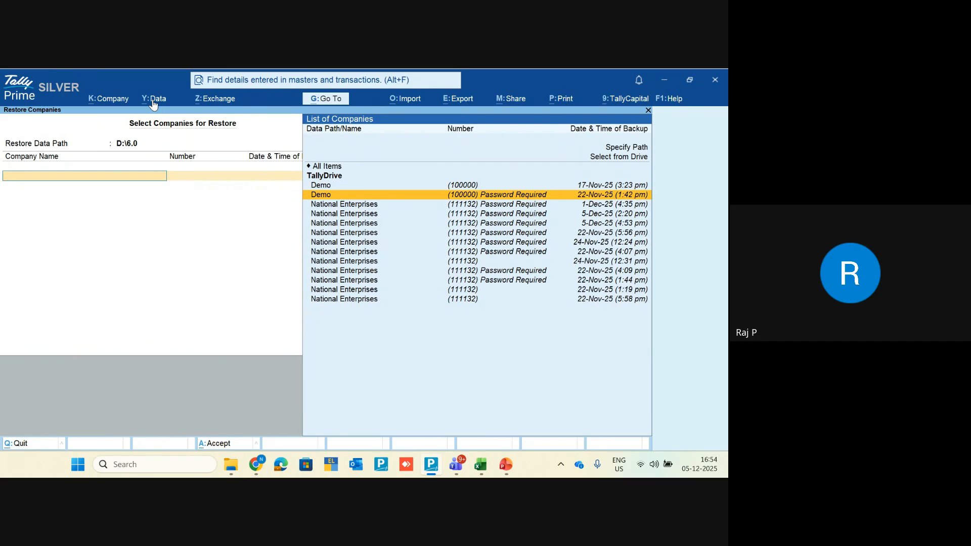
{"action": "key", "text": "Down"}
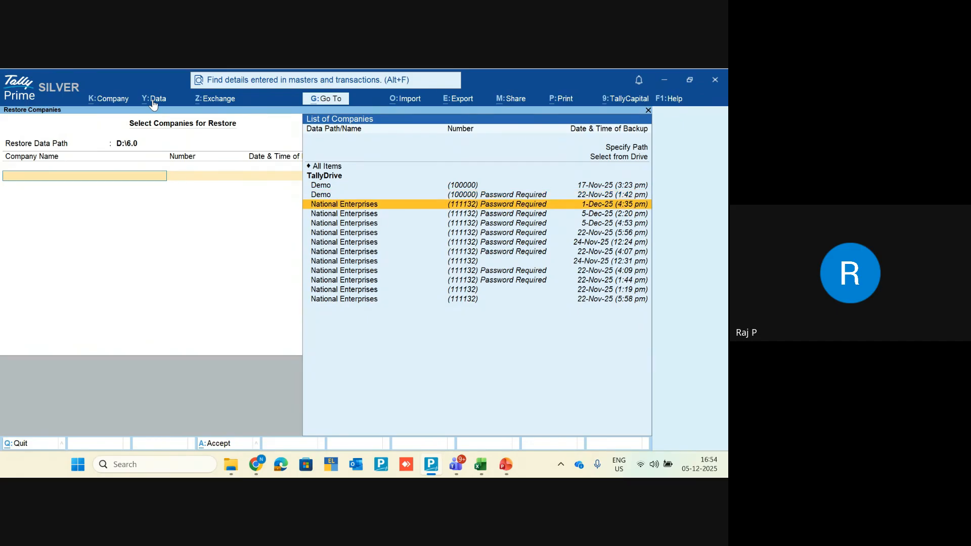
{"action": "key", "text": "Down"}
{"action": "key", "text": "Down"}
{"action": "key", "text": "Down"}
{"action": "key", "text": "Up"}
{"action": "key", "text": "Up"}
{"action": "key", "text": "Up"}
{"action": "key", "text": "Up"}
{"action": "key", "text": "Up"}
{"action": "key", "text": "Up"}
{"action": "key", "text": "Up"}
{"action": "key", "text": "Down"}
{"action": "key", "text": "Down"}
{"action": "key", "text": "Down"}
{"action": "key", "text": "Down"}
{"action": "key", "text": "Down"}
{"action": "key", "text": "Down"}
{"action": "key", "text": "Down"}
{"action": "key", "text": "Down"}
{"action": "key", "text": "Down"}
{"action": "key", "text": "Down"}
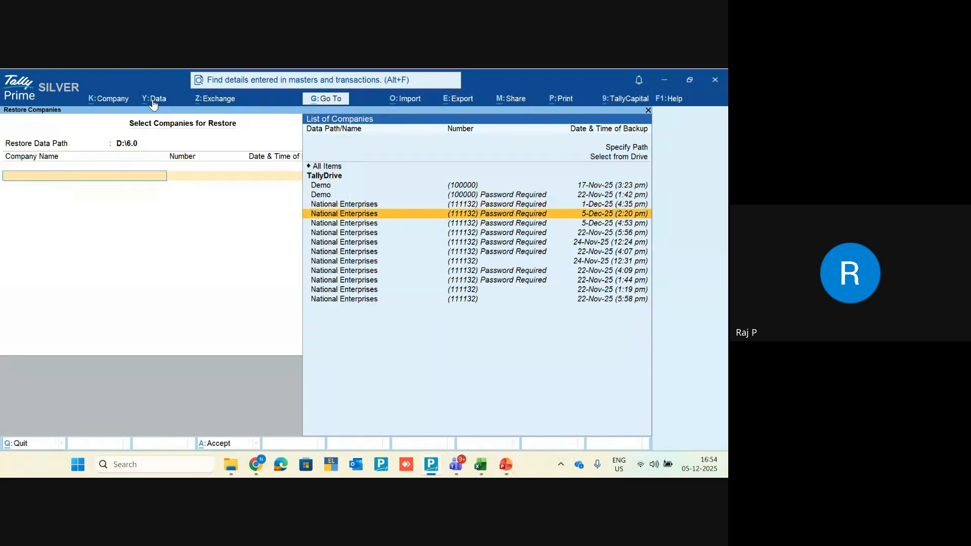
{"action": "key", "text": "Down"}
{"action": "key", "text": "Down"}
{"action": "key", "text": "Down"}
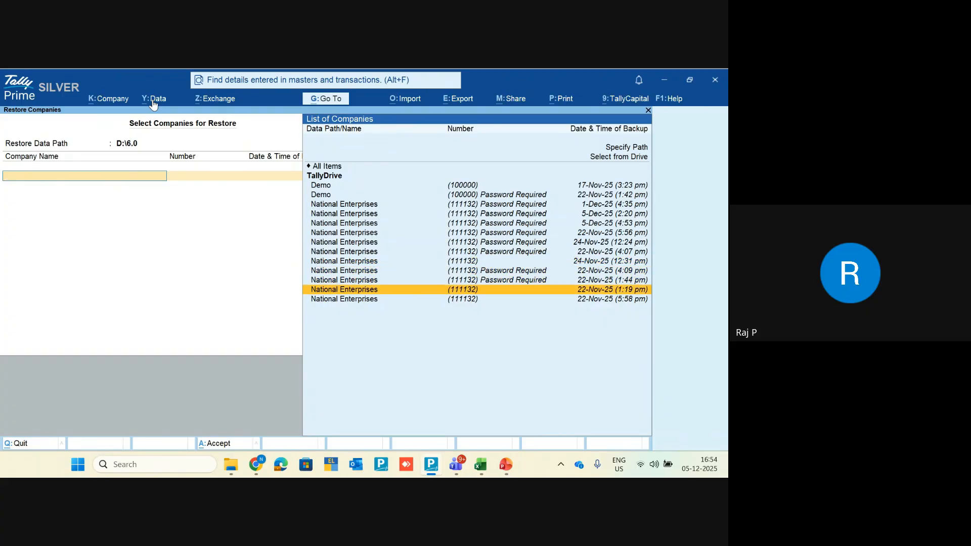
{"action": "key", "text": "Up"}
{"action": "key", "text": "Up"}
{"action": "key", "text": "Up"}
{"action": "key", "text": "Up"}
{"action": "key", "text": "Up"}
{"action": "key", "text": "Up"}
{"action": "key", "text": "Up"}
{"action": "key", "text": "Up"}
{"action": "key", "text": "Up"}
{"action": "key", "text": "Up"}
{"action": "key", "text": "Up"}
{"action": "key", "text": "Up"}
{"action": "key", "text": "Up"}
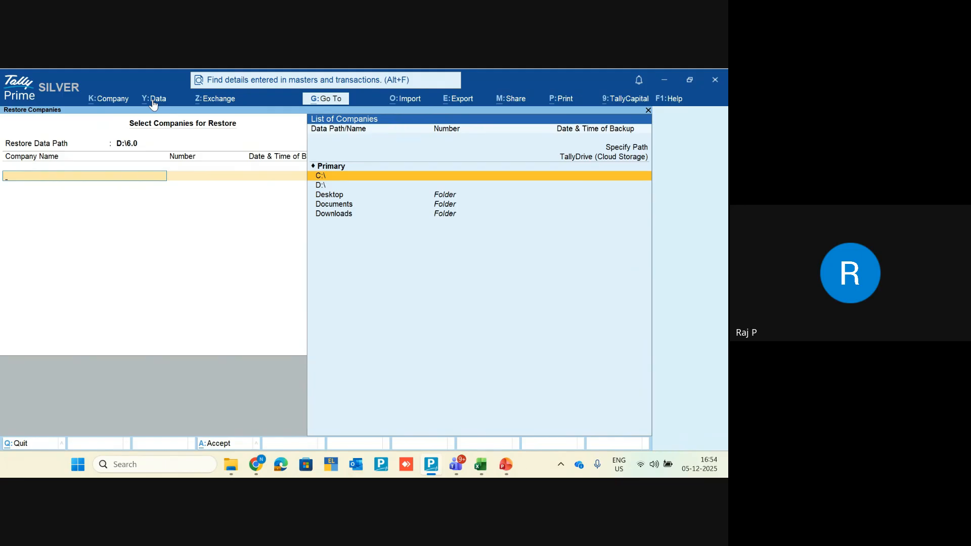
{"action": "key", "text": "Up"}
{"action": "key", "text": "Up"}
{"action": "key", "text": "Return"}
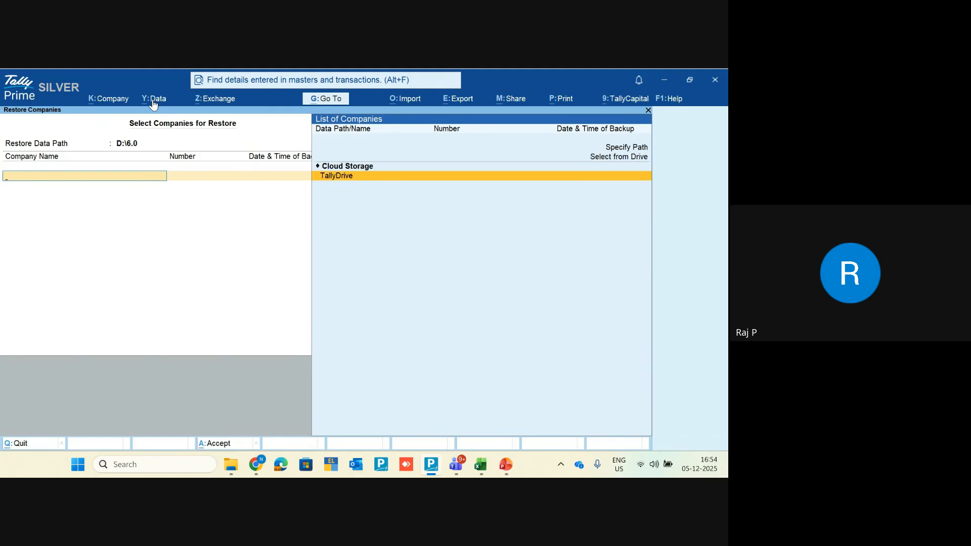
{"action": "key", "text": "Return"}
{"action": "key", "text": "Escape"}
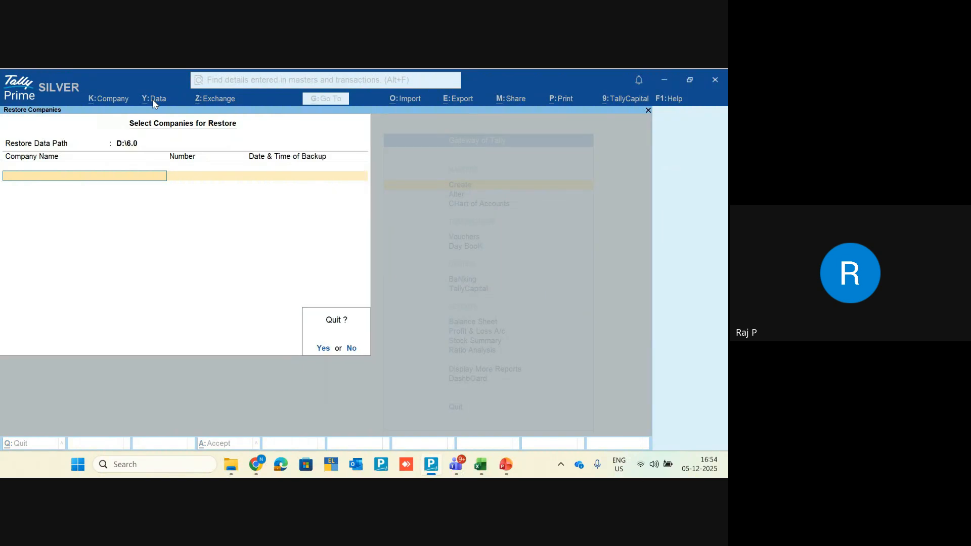
{"action": "key", "text": "Return"}
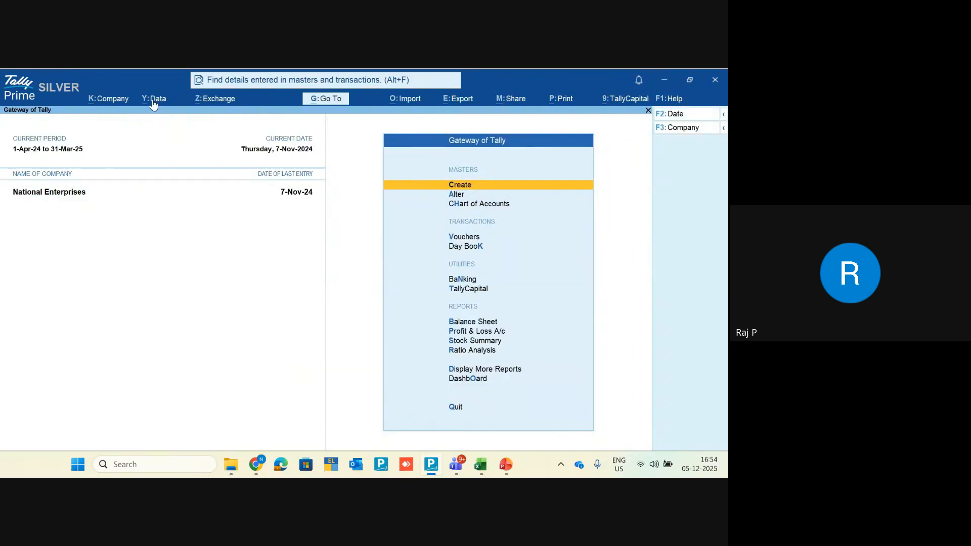
{"action": "left_click", "coordinate": [153, 99]}
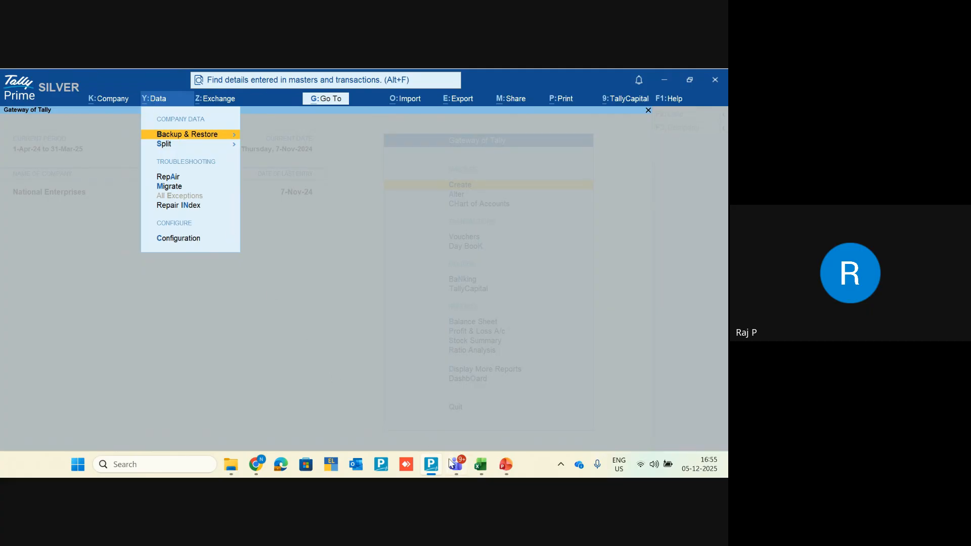
{"action": "mouse_move", "coordinate": [456, 464]}
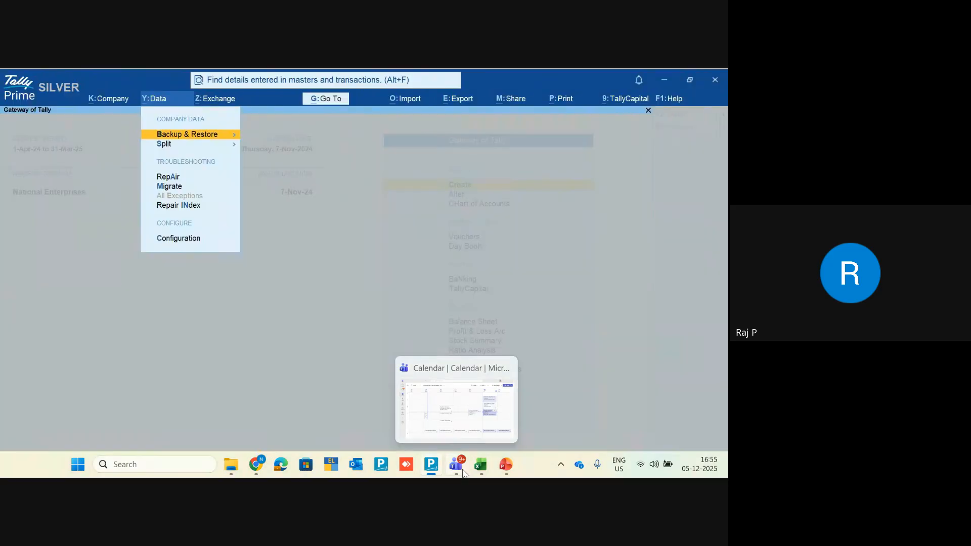
{"action": "key", "text": "Escape"}
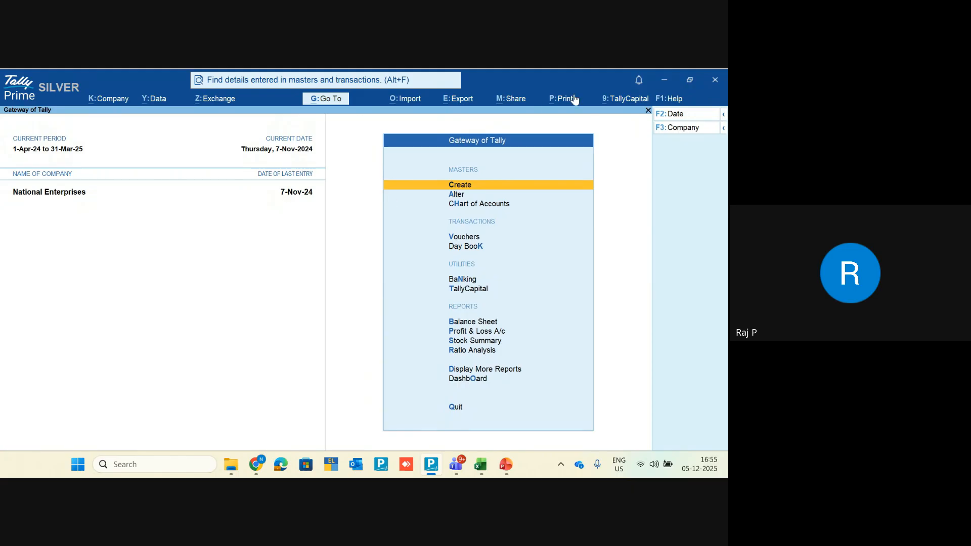
{"action": "left_click", "coordinate": [640, 80]}
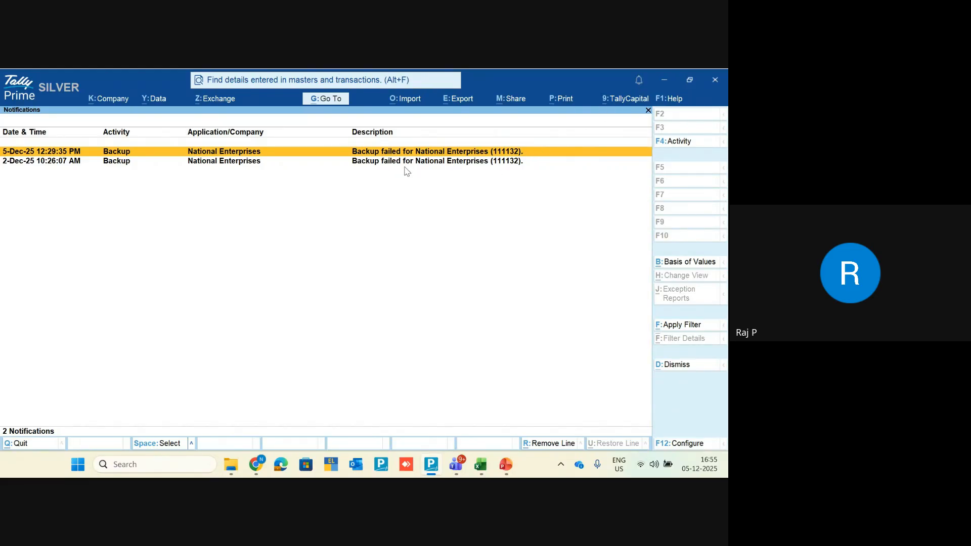
{"action": "key", "text": "Return"}
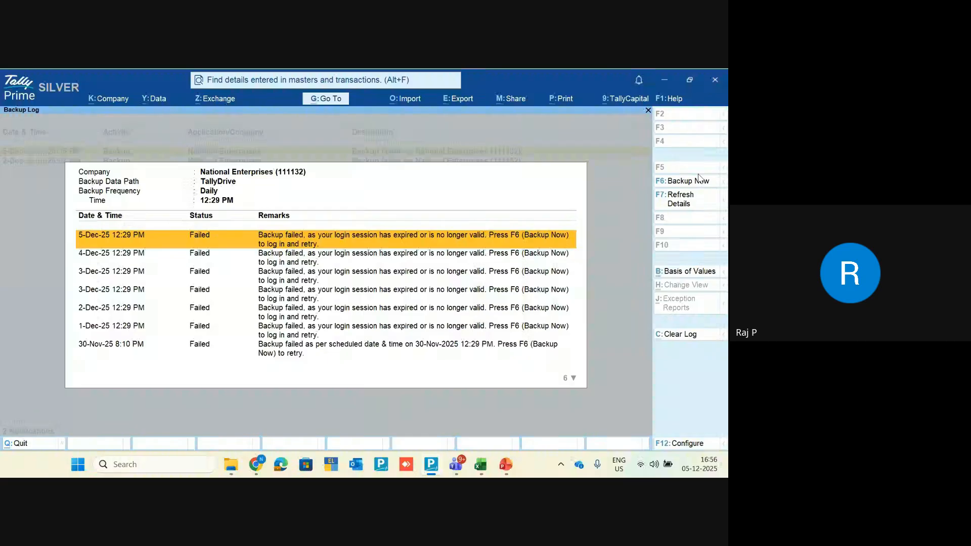
{"action": "key", "text": "Escape"}
{"action": "key", "text": "Escape"}
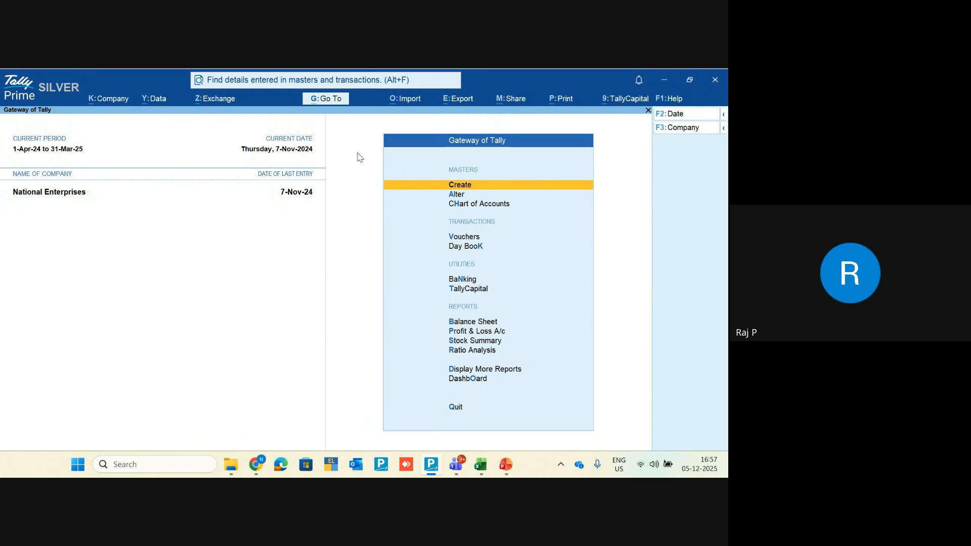
Step: Add a new schedule in Schedule Backup for National Enterprises
{"action": "left_click", "coordinate": [147, 99]}
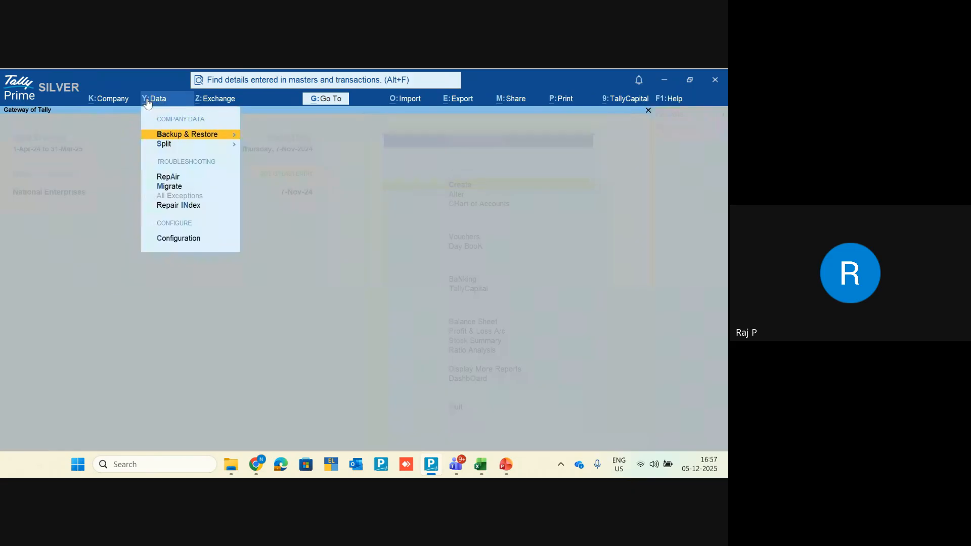
{"action": "key", "text": "Return"}
{"action": "key", "text": "Down"}
{"action": "key", "text": "Down"}
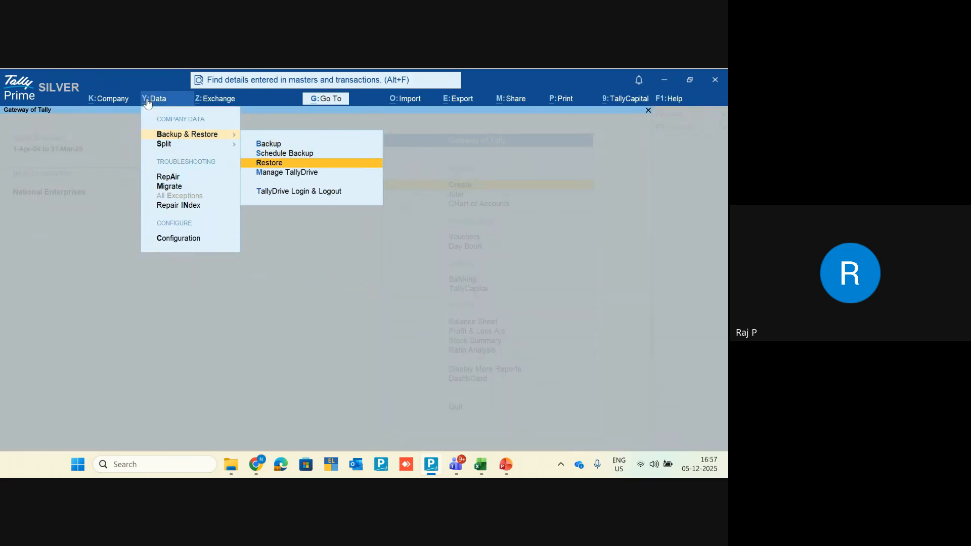
{"action": "key", "text": "Up"}
{"action": "key", "text": "Return"}
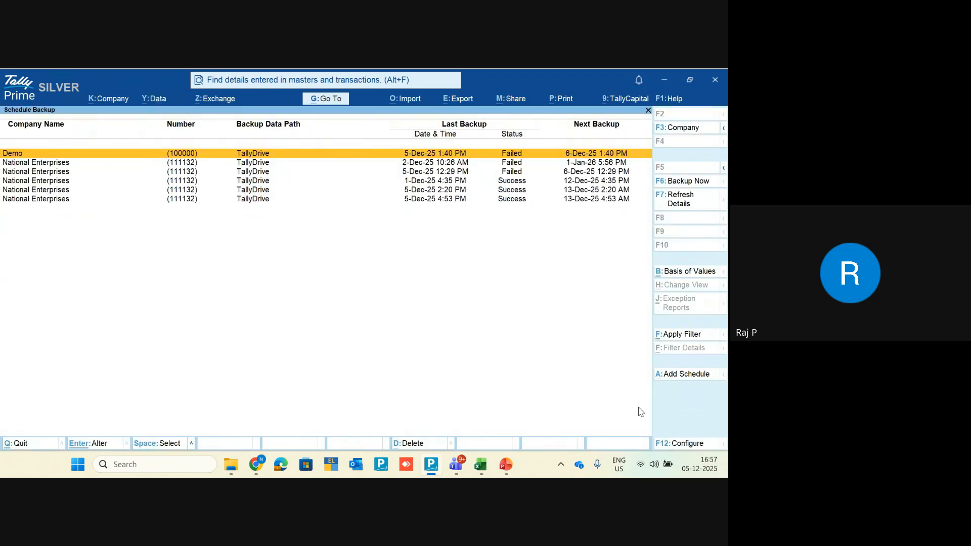
{"action": "left_click", "coordinate": [697, 379]}
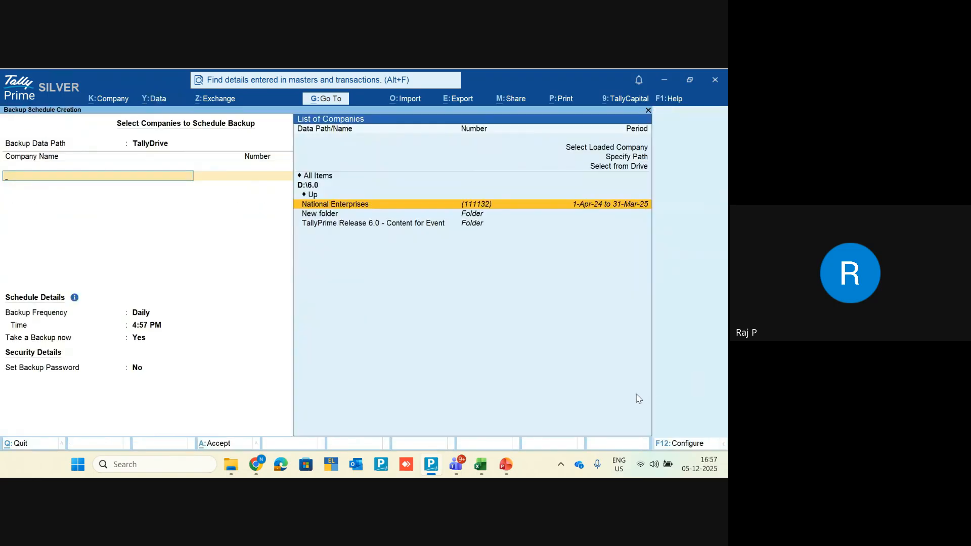
{"action": "key", "text": "Return"}
{"action": "key", "text": "Return"}
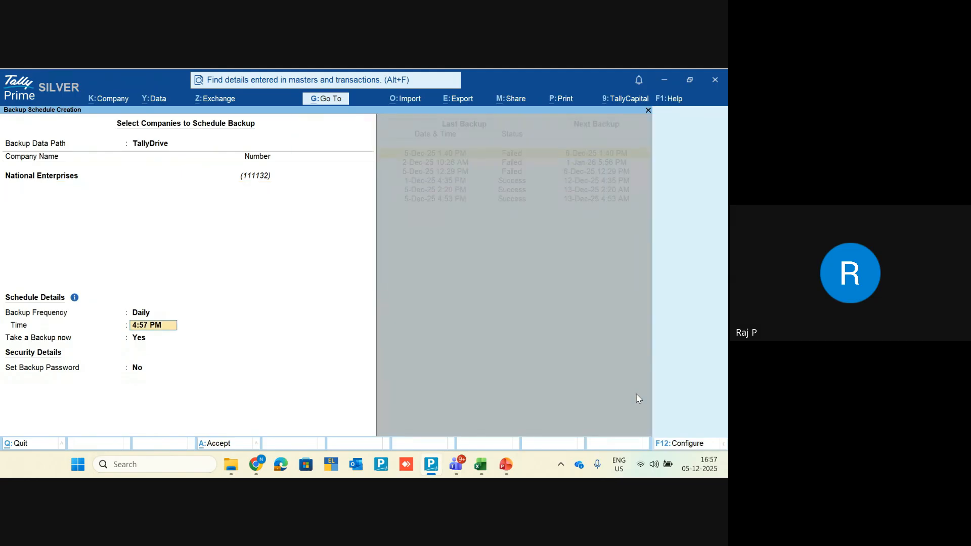
Step: Set Provide Method of Backup to Yes in the F12 configuration
{"action": "left_click", "coordinate": [700, 446]}
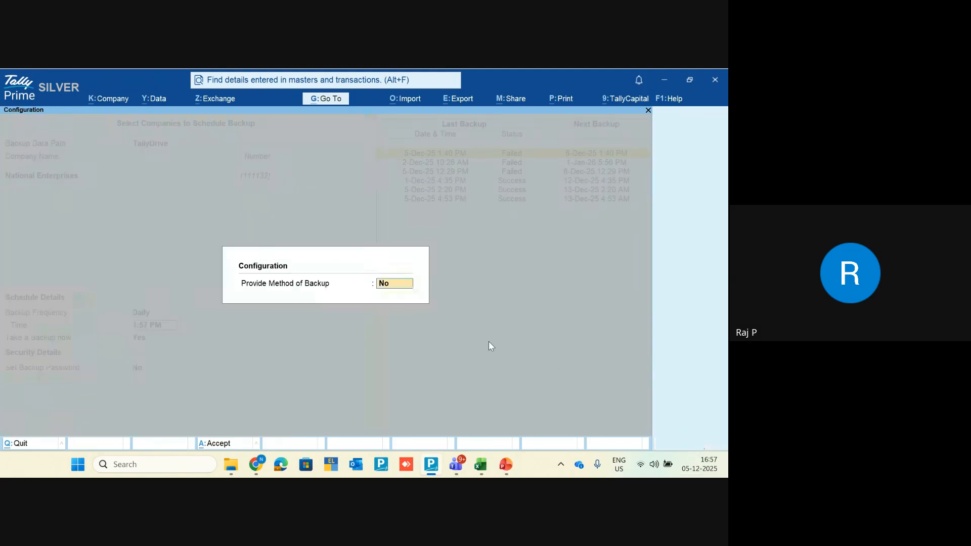
{"action": "type", "text": "yes"}
{"action": "key", "text": "Return"}
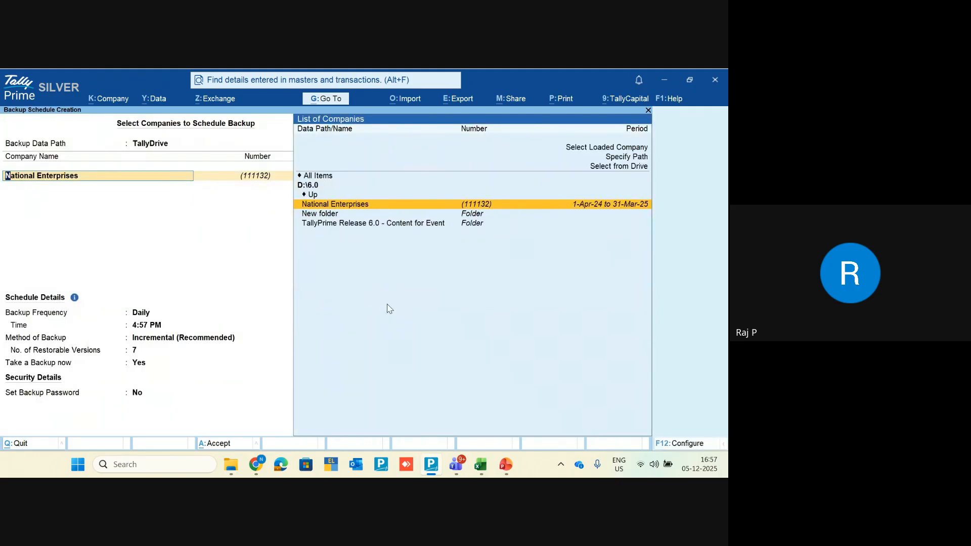
{"action": "key", "text": "Return"}
{"action": "key", "text": "Return"}
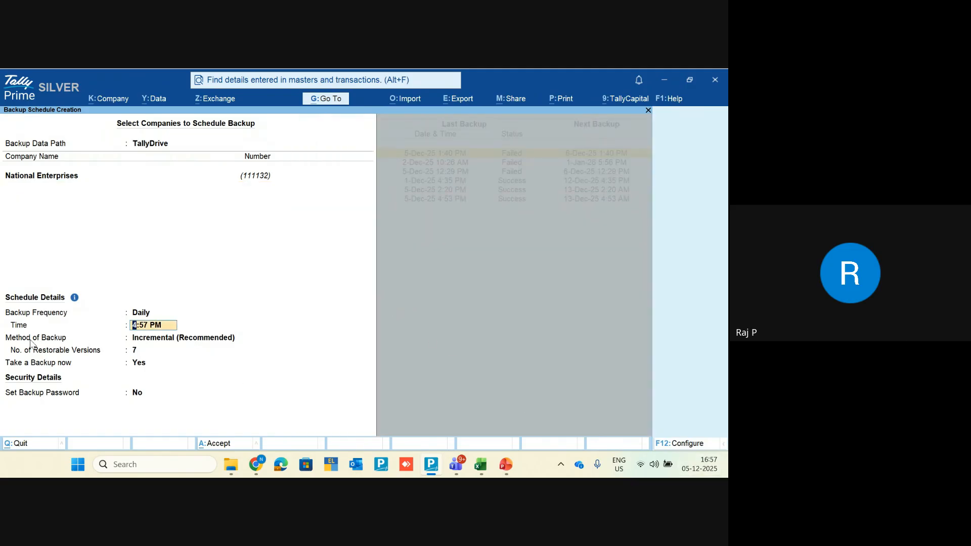
Step: Compare the Full and Incremental (Recommended) backup methods, then exit schedule creation
{"action": "left_click", "coordinate": [153, 339]}
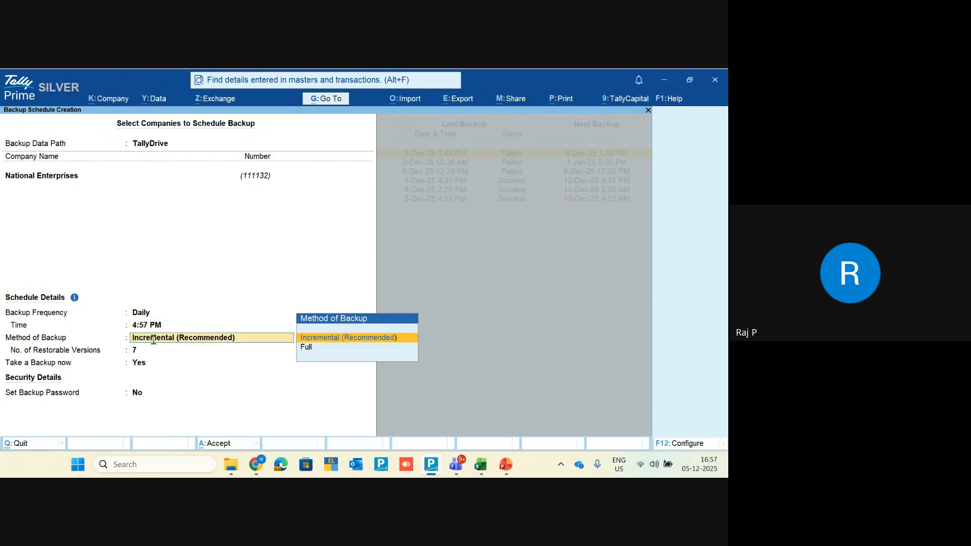
{"action": "key", "text": "Down"}
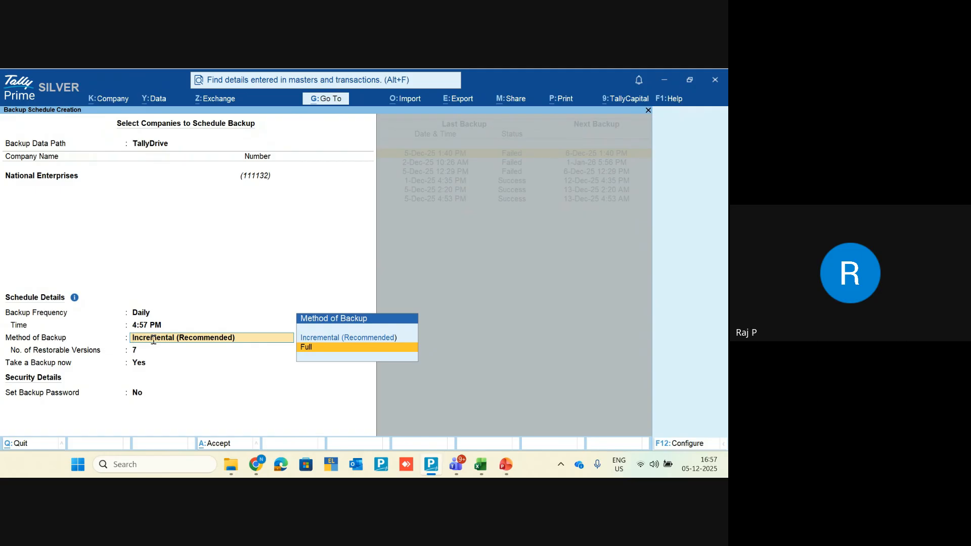
{"action": "key", "text": "Up"}
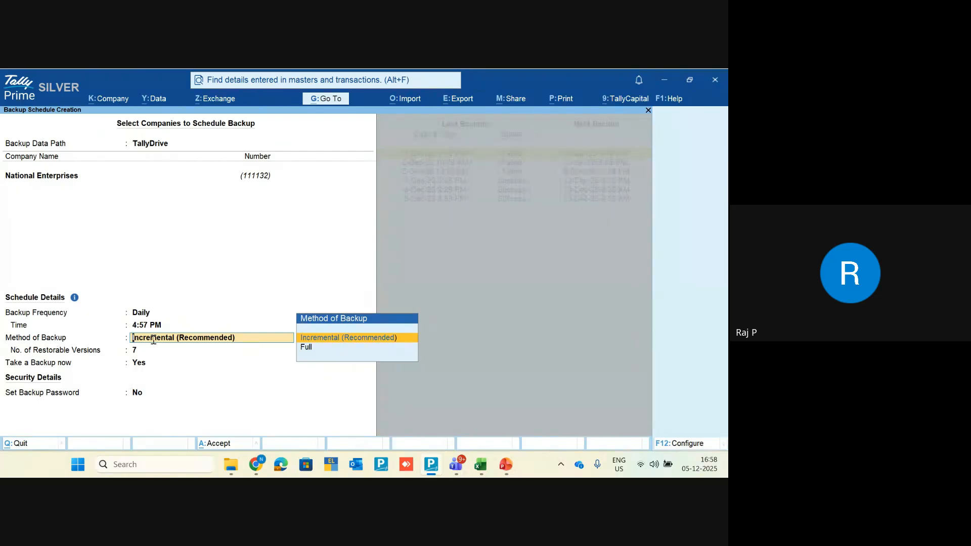
{"action": "key", "text": "BackSpace"}
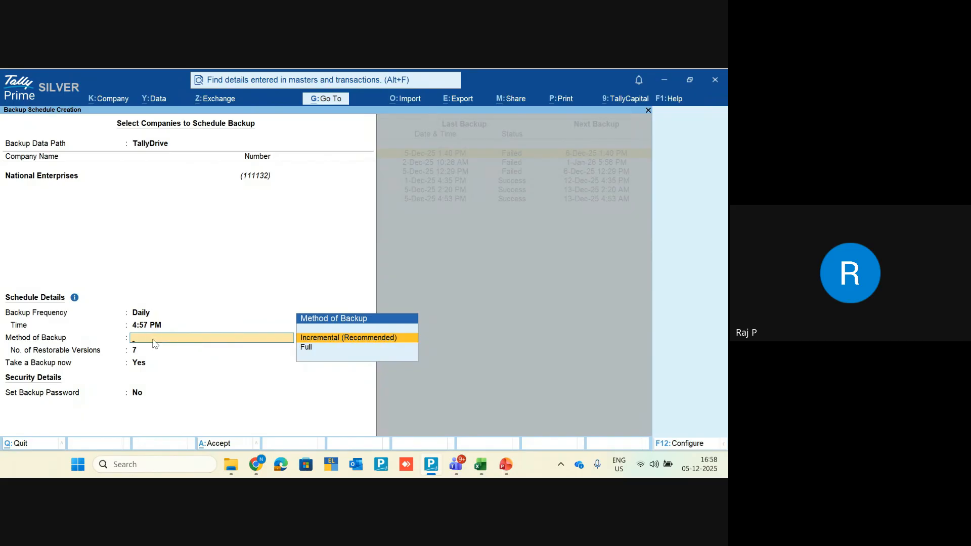
{"action": "key", "text": "Escape"}
Step: Discard the draft schedule, close the scheduled backups list, and switch to Google Meet
{"action": "key", "text": "y"}
{"action": "key", "text": "Escape"}
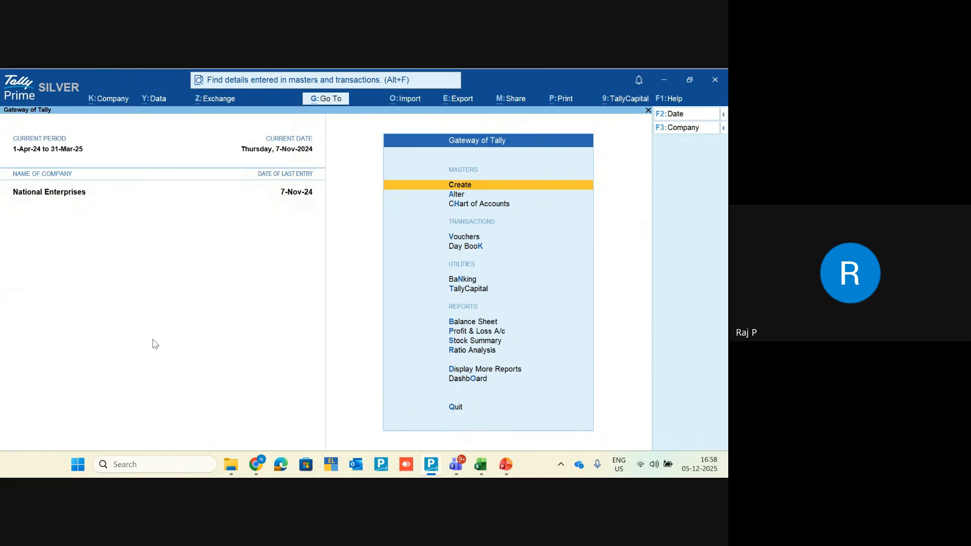
{"action": "key", "text": "alt+Tab"}
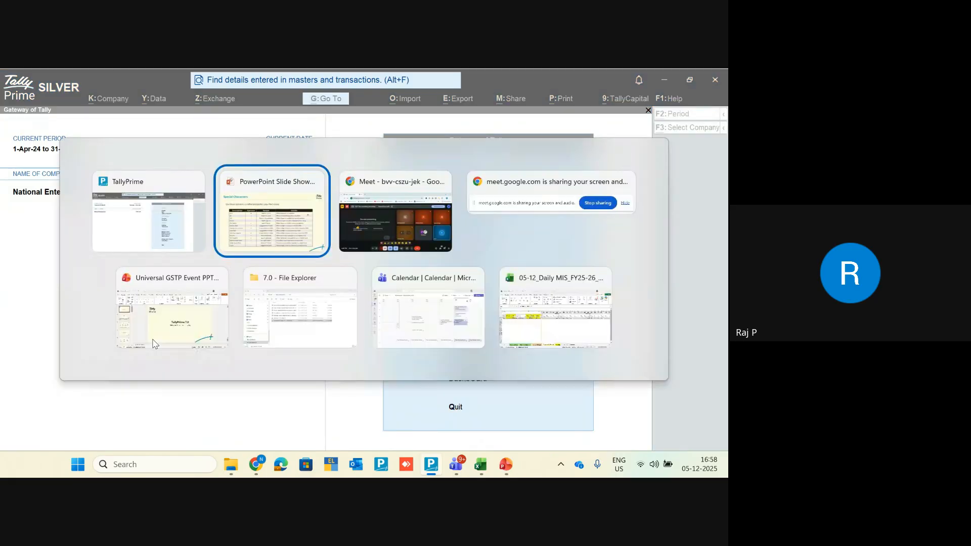
{"action": "key", "text": "alt+Tab"}
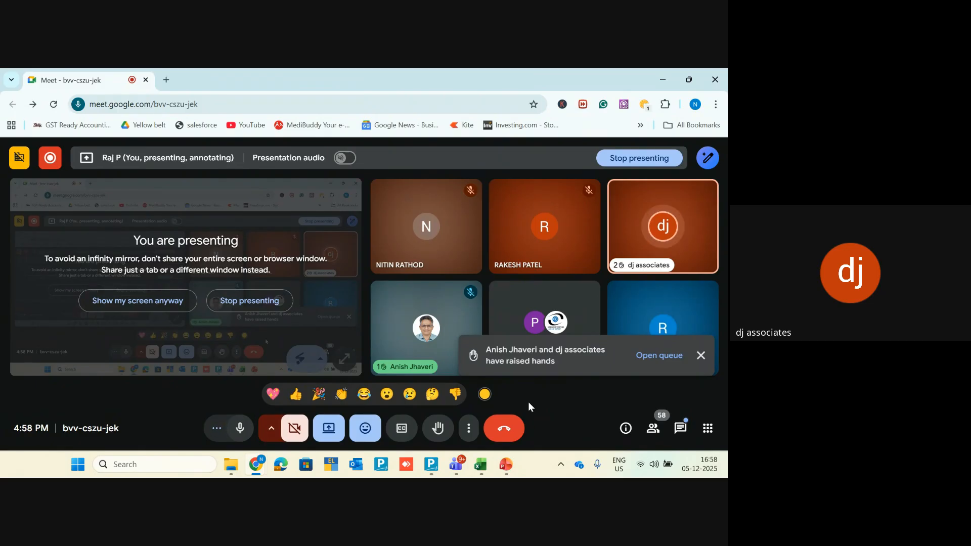
Step: Dismiss the raised-hands notification in Google Meet
{"action": "left_click", "coordinate": [701, 355]}
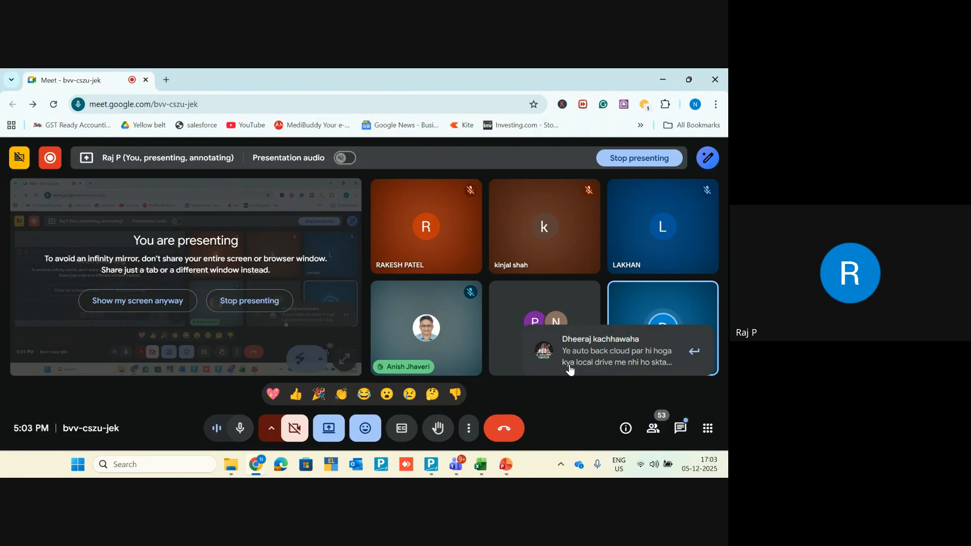
Step: In TallyPrime, open Backup Companies to browse local-drive companies, then quit to the Gateway of Tally
{"action": "key", "text": "alt+Tab"}
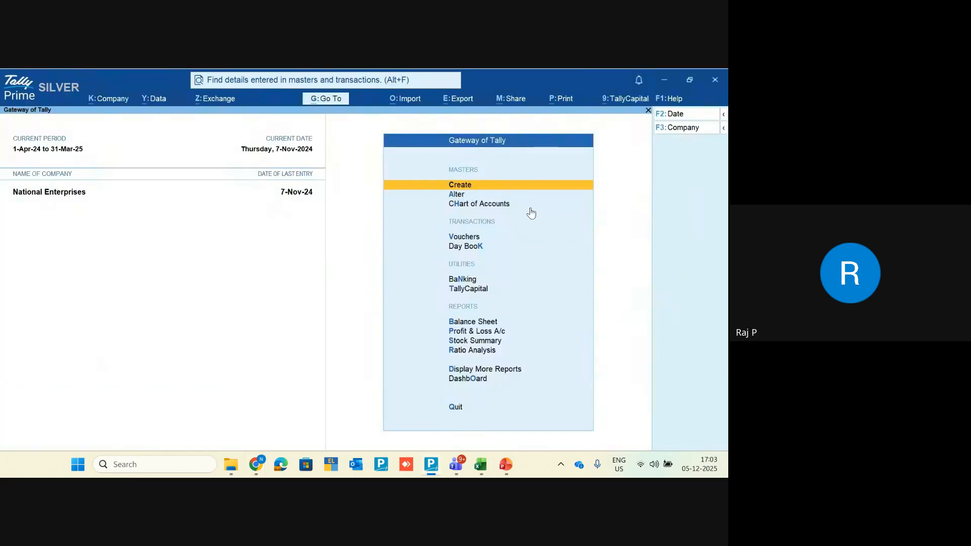
{"action": "left_click", "coordinate": [153, 102]}
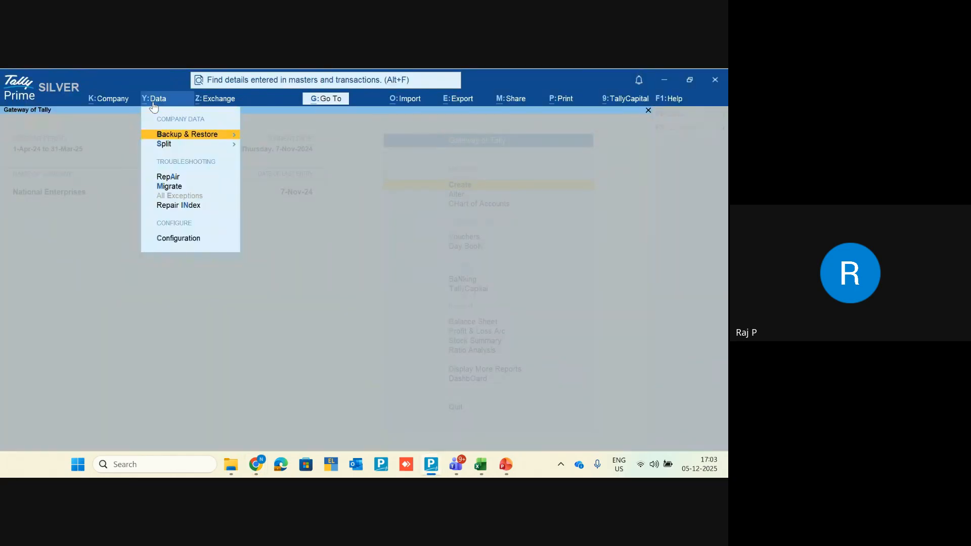
{"action": "key", "text": "Return"}
{"action": "key", "text": "Return"}
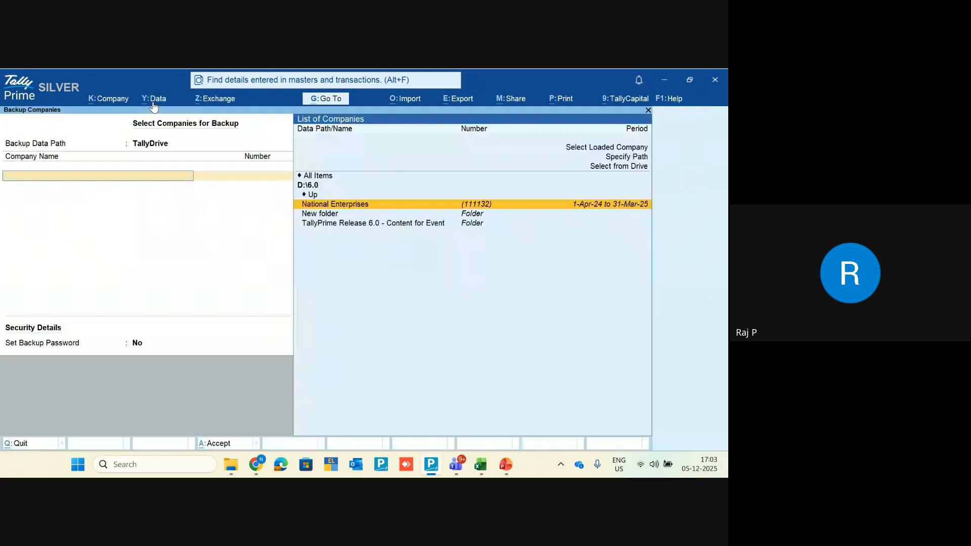
{"action": "key", "text": "Up"}
{"action": "key", "text": "Up"}
{"action": "key", "text": "Up"}
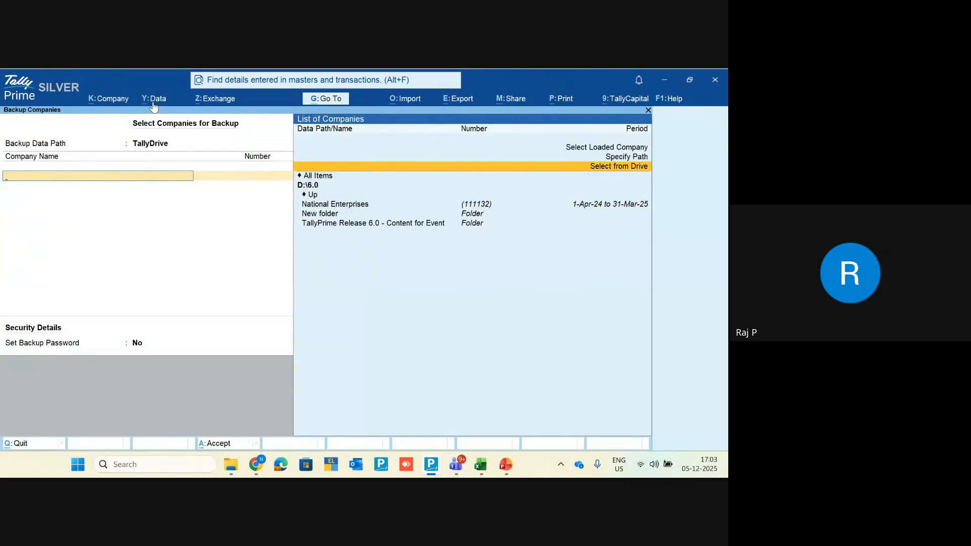
{"action": "key", "text": "Return"}
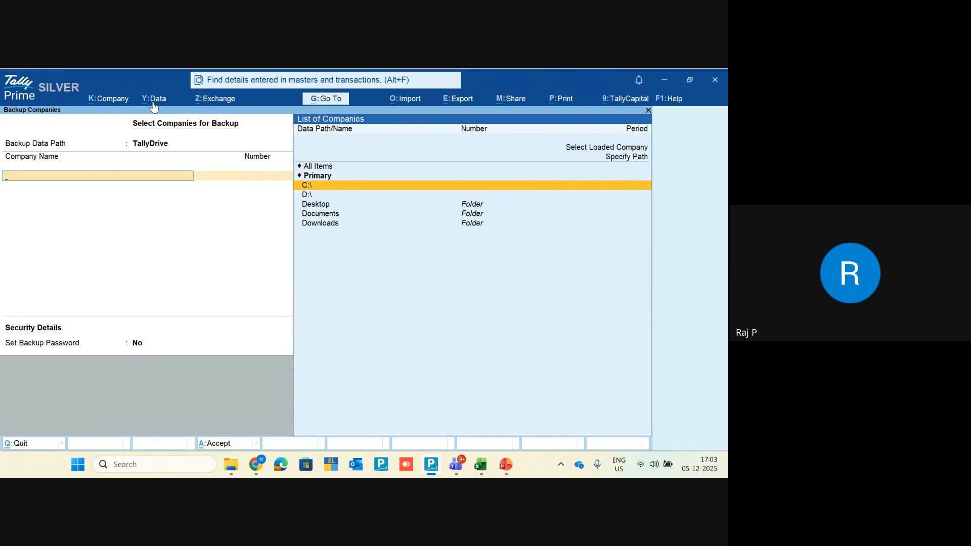
{"action": "key", "text": "Escape"}
{"action": "key", "text": "Return"}
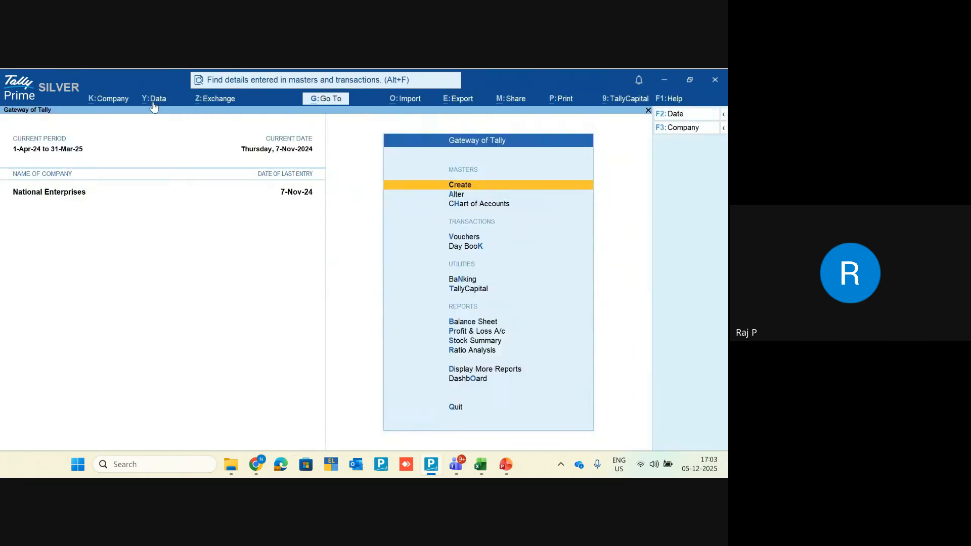
Step: Reopen Data > Backup & Restore > Backup and select National Enterprises
{"action": "left_click", "coordinate": [159, 104]}
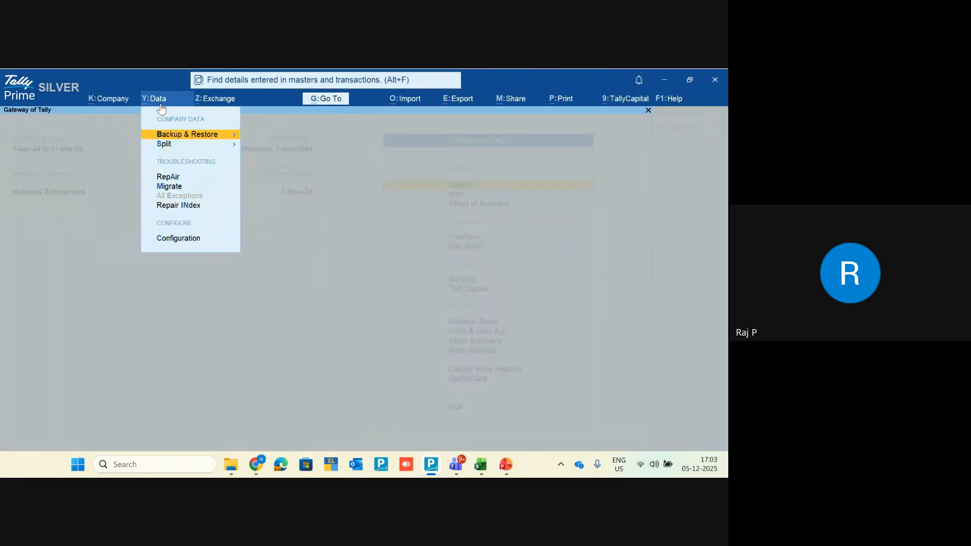
{"action": "key", "text": "Return"}
{"action": "key", "text": "Return"}
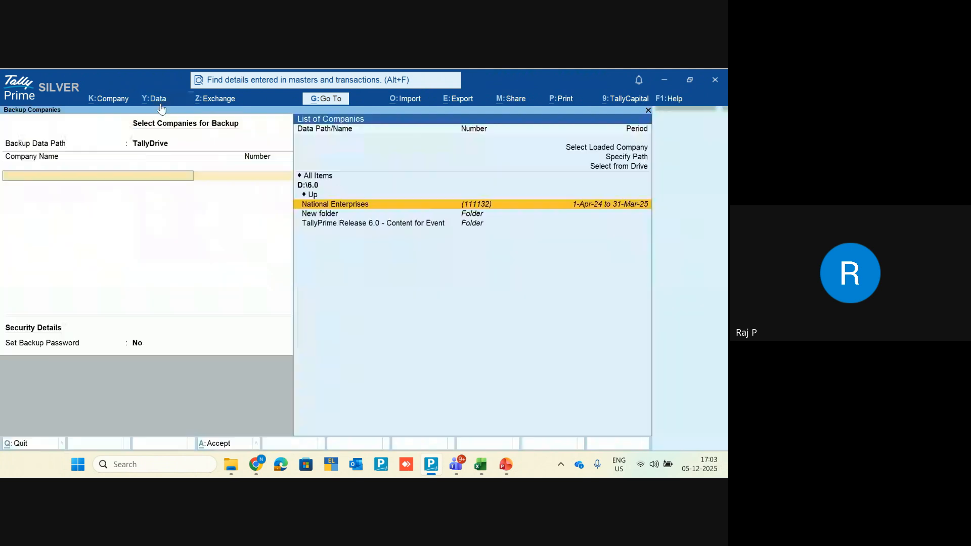
{"action": "key", "text": "Return"}
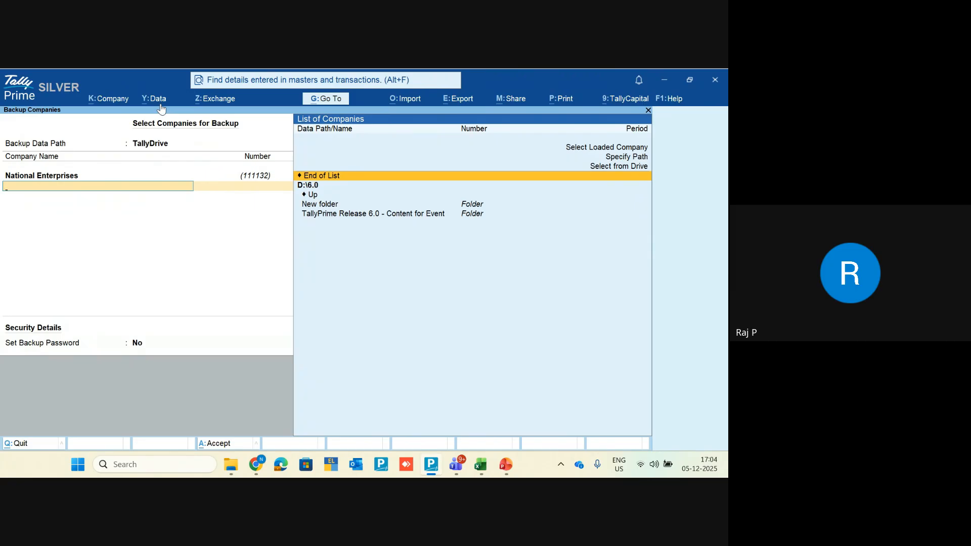
{"action": "key", "text": "Return"}
Step: Show local drives such as D:\ as the backup path, then set it back to TallyDrive
{"action": "key", "text": "Up"}
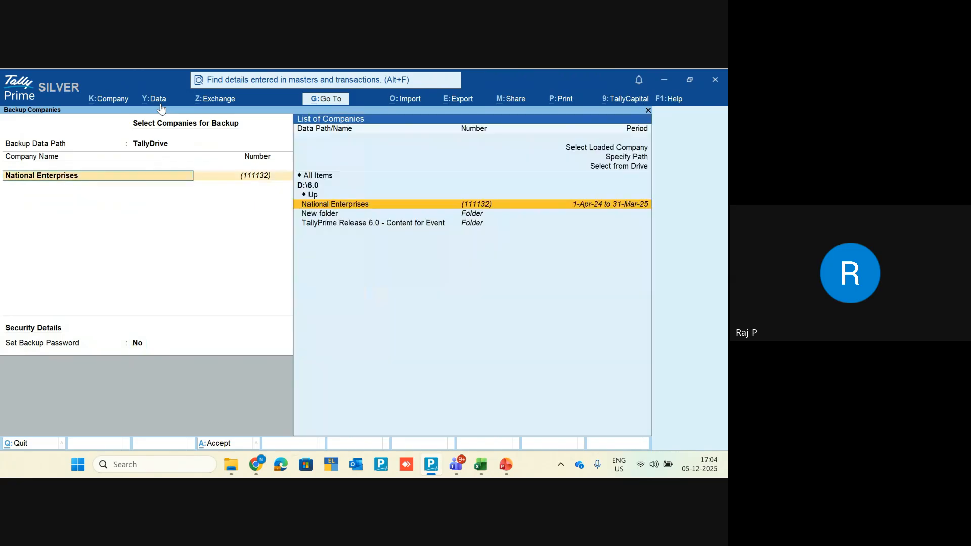
{"action": "key", "text": "Up"}
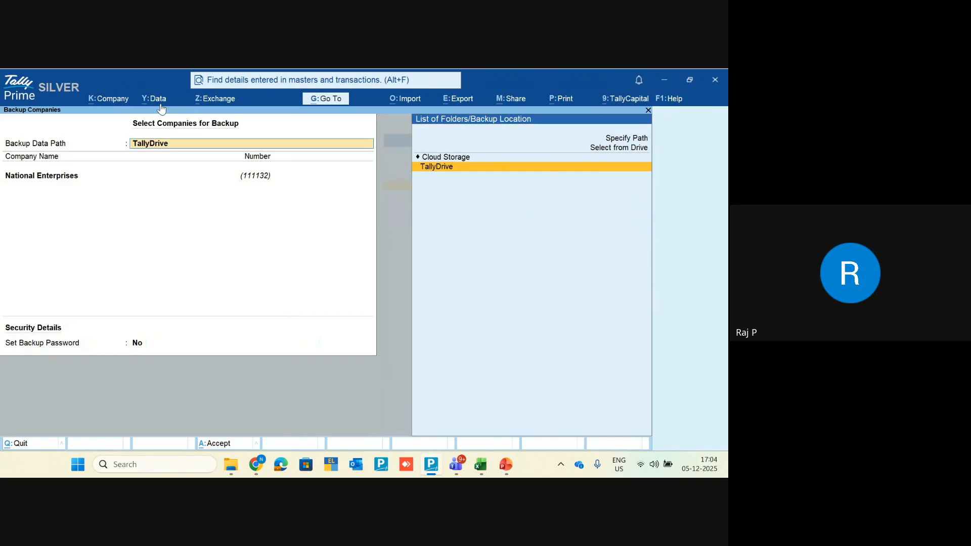
{"action": "key", "text": "Up"}
{"action": "key", "text": "Return"}
{"action": "key", "text": "Down"}
{"action": "key", "text": "Down"}
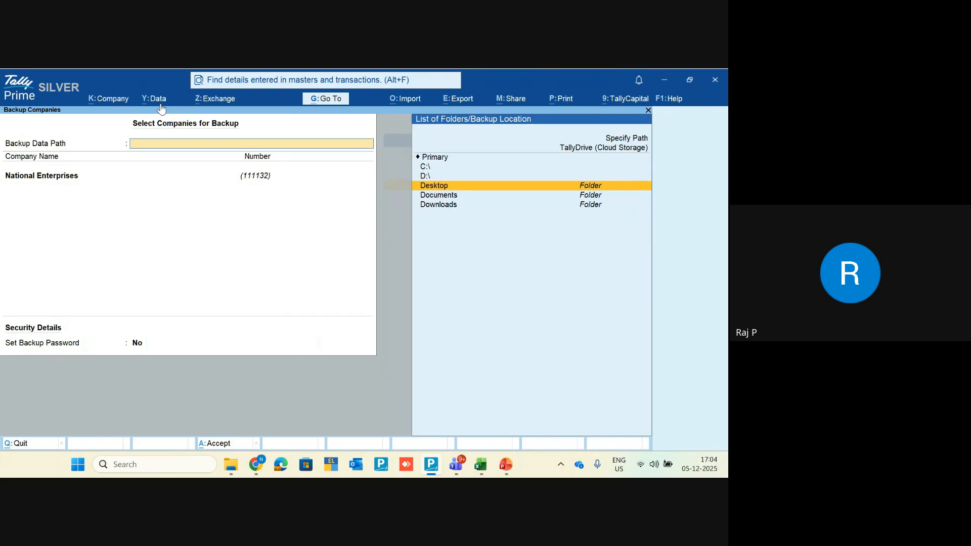
{"action": "key", "text": "Up"}
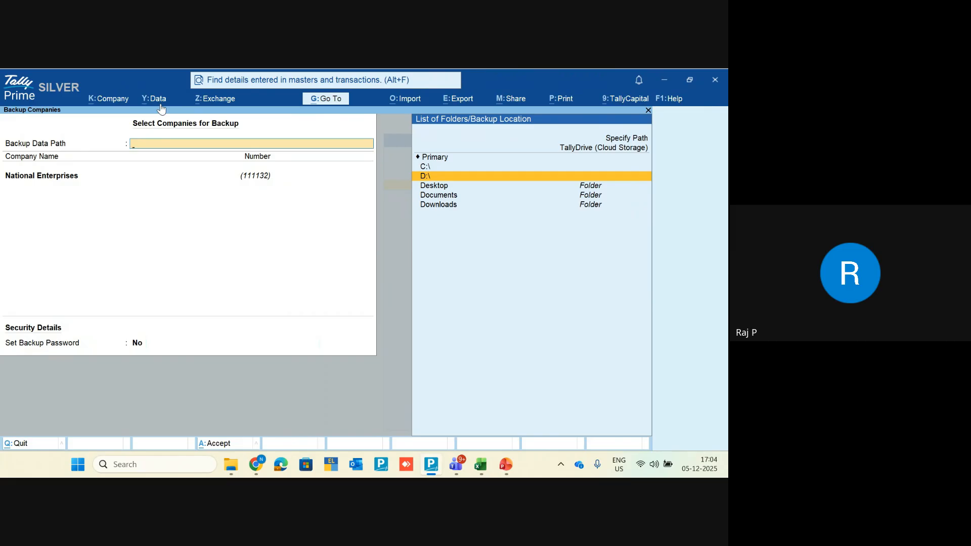
{"action": "key", "text": "Up"}
{"action": "key", "text": "Up"}
{"action": "key", "text": "Up"}
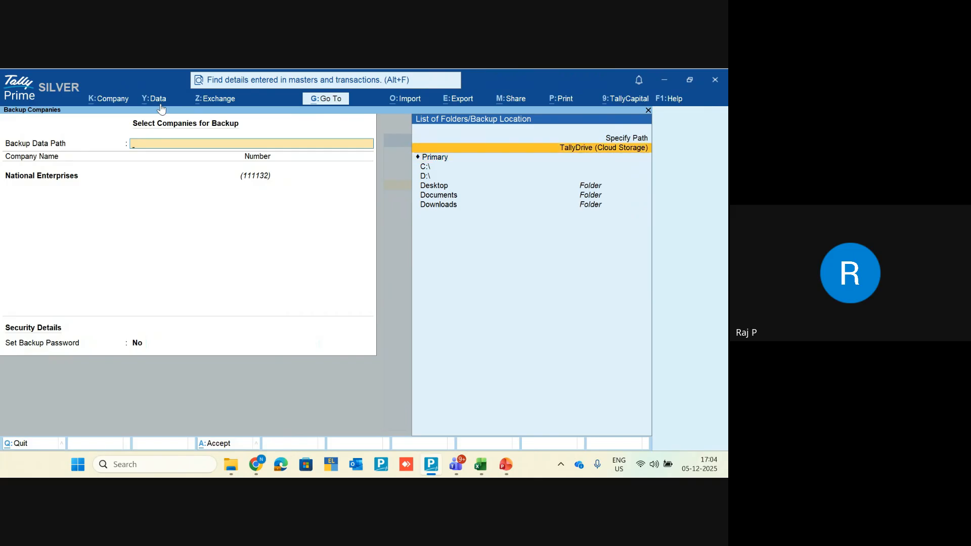
{"action": "key", "text": "Return"}
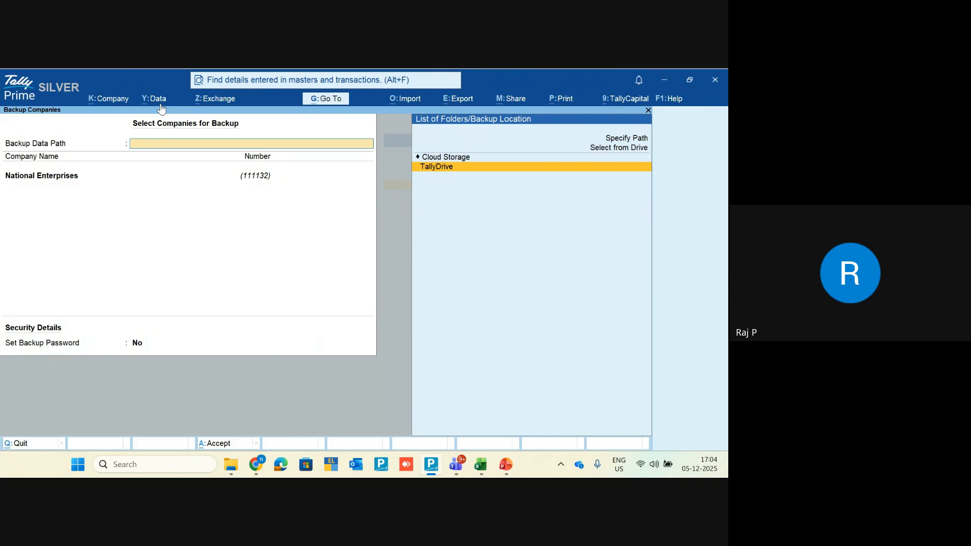
{"action": "key", "text": "alt+Tab"}
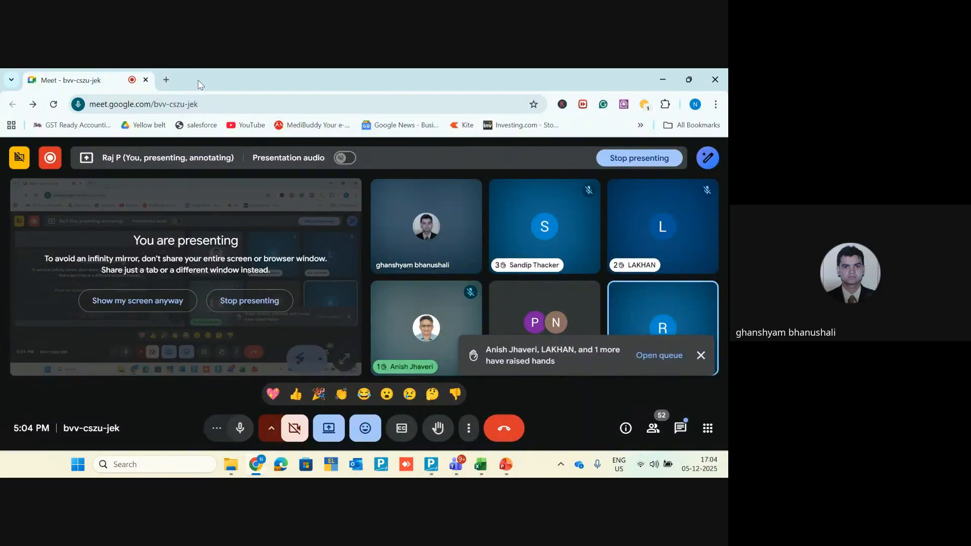
Step: Close the raised-hands toast to reveal the full grid, including the 46 others tile
{"action": "left_click", "coordinate": [700, 355]}
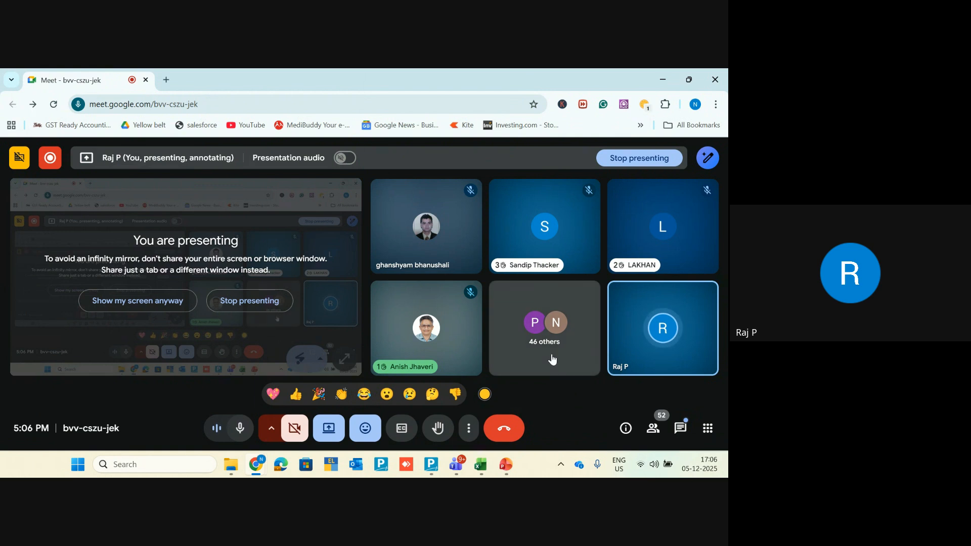
Step: Bring the PowerPoint slide show back to full screen and advance to the Bharat Connect title slide
{"action": "left_click", "coordinate": [662, 80]}
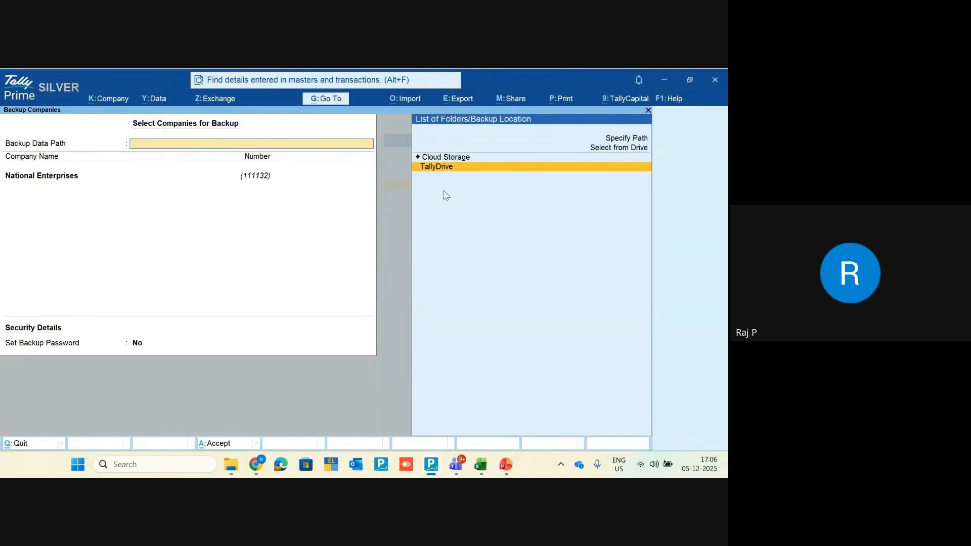
{"action": "mouse_move", "coordinate": [513, 465]}
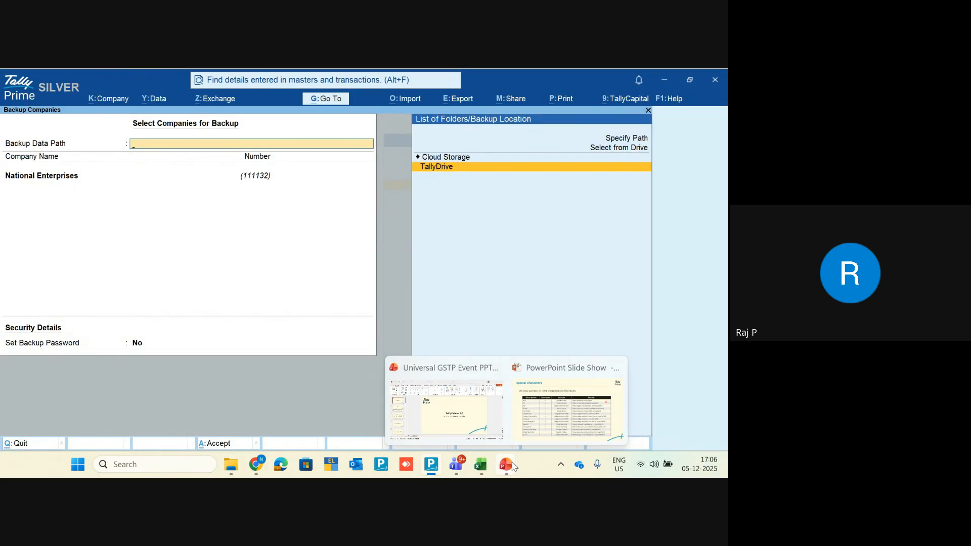
{"action": "left_click", "coordinate": [513, 404]}
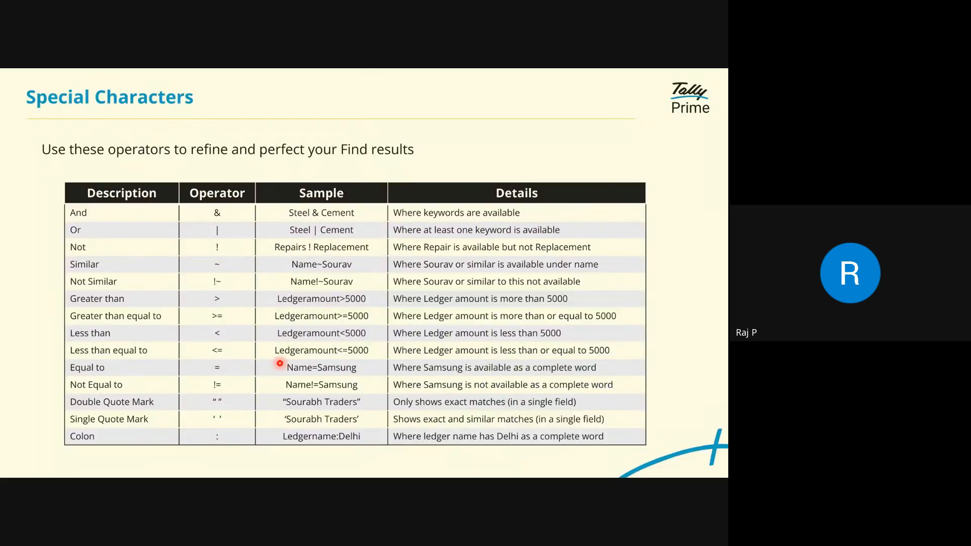
{"action": "key", "text": "Right"}
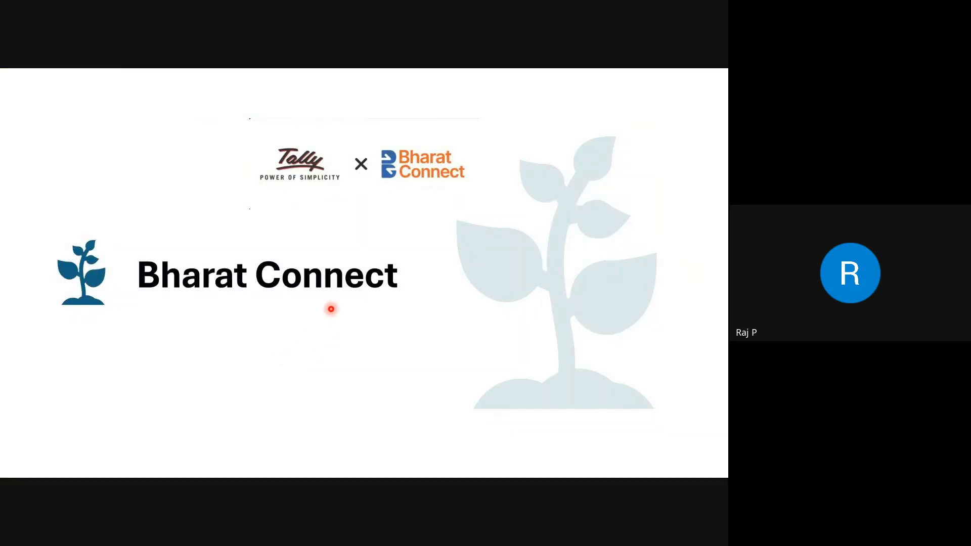
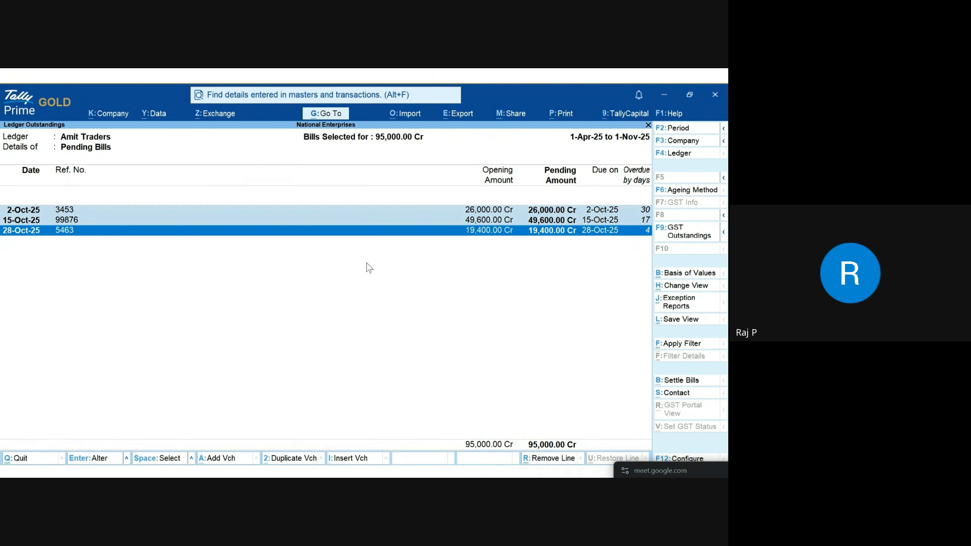
Step: Settle Amit Traders' bills from Axis - CA-1960 dated 1-Nov-25, narration 'Clearing the complete outstanding of Oct'25 month.'
{"action": "left_click", "coordinate": [681, 381]}
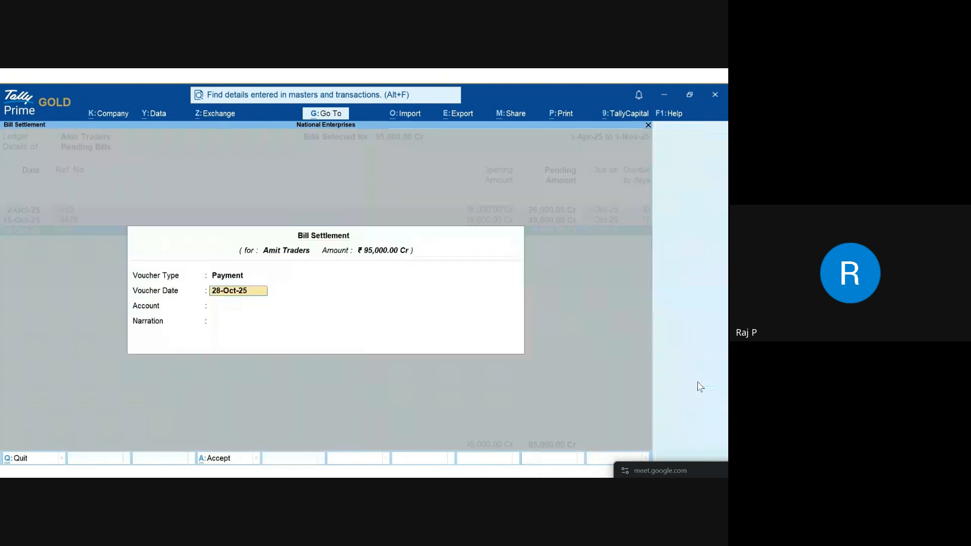
{"action": "type", "text": "1"}
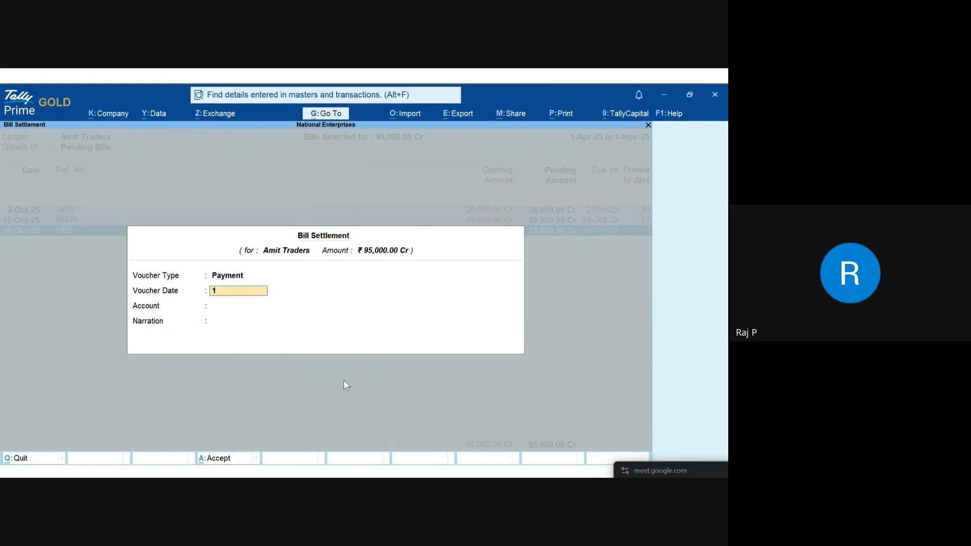
{"action": "type", "text": ".11"}
{"action": "key", "text": "Return"}
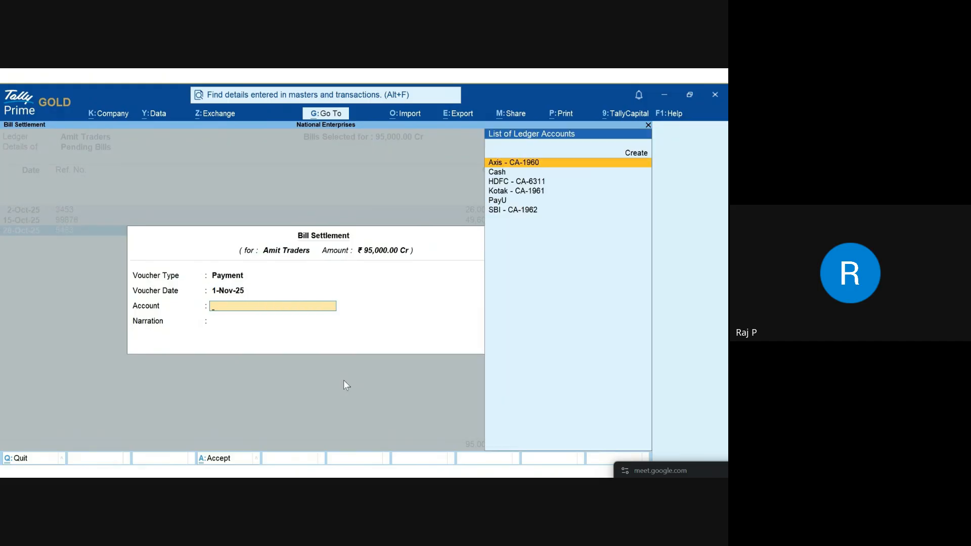
{"action": "left_click", "coordinate": [518, 162]}
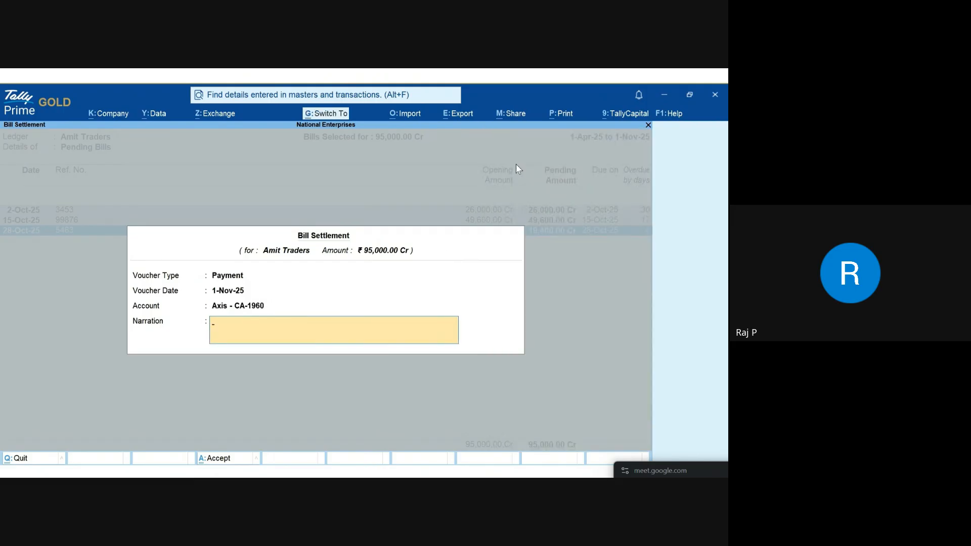
{"action": "type", "text": "Clearing the complete outstanding of Oct'25 month."}
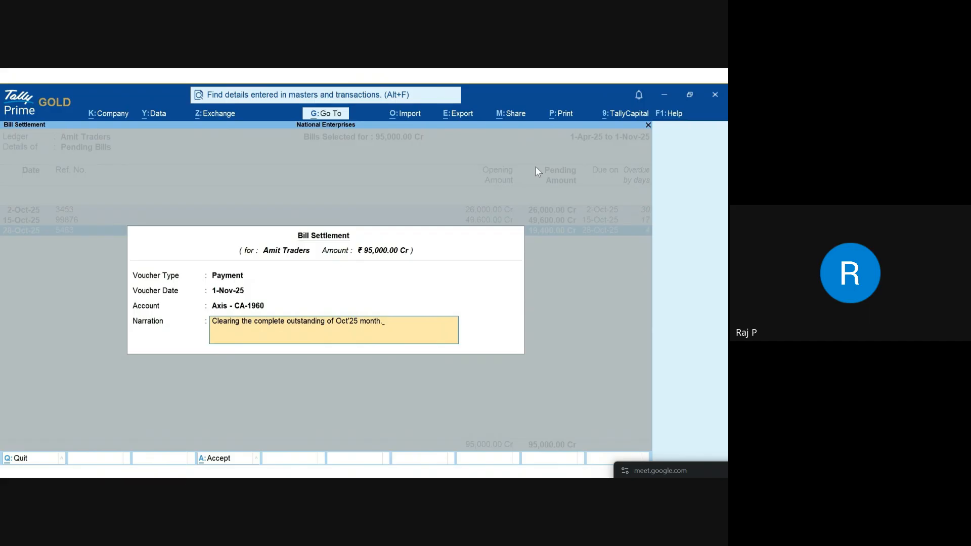
{"action": "key", "text": "Return"}
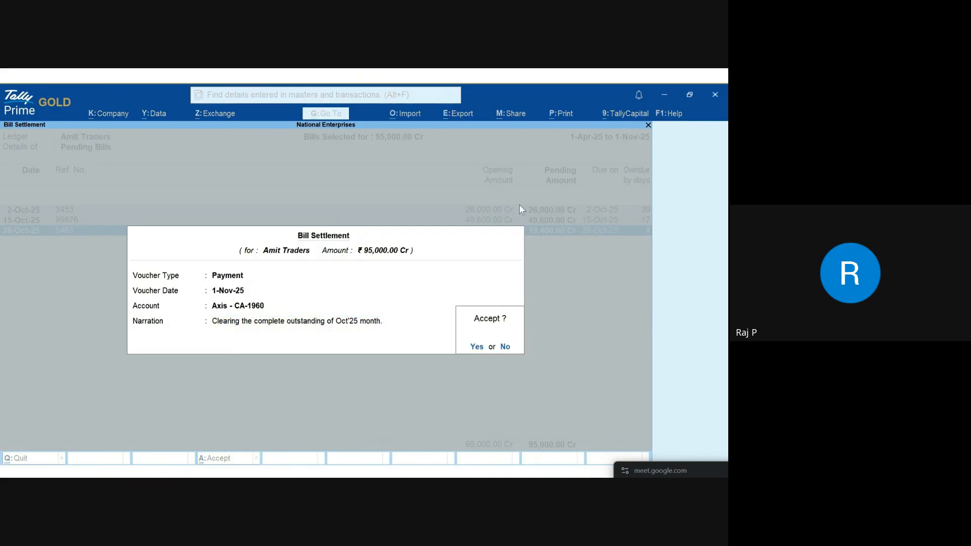
Step: Accept the 95,000.00 NEFT bank allocation for Amit Traders and save the payment voucher
{"action": "left_click", "coordinate": [476, 347]}
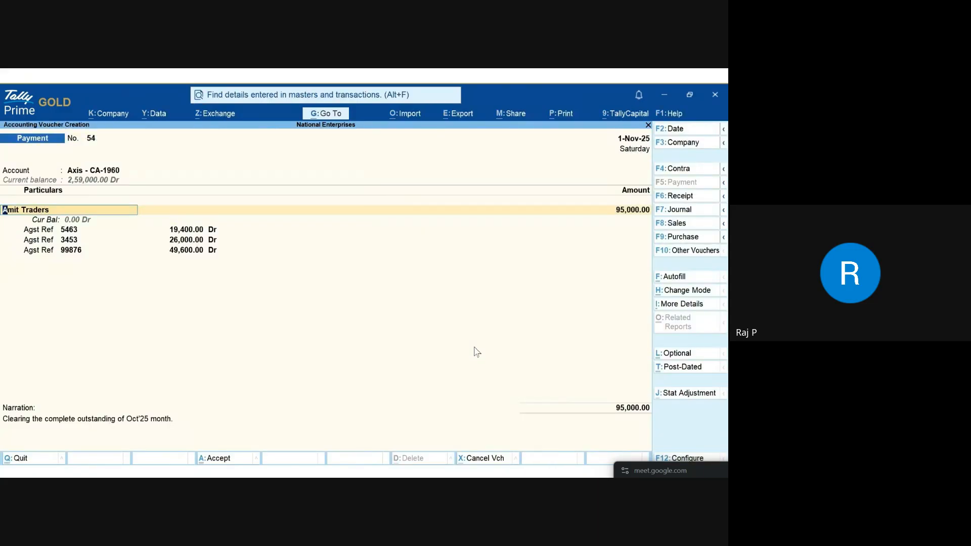
{"action": "key", "text": "Return"}
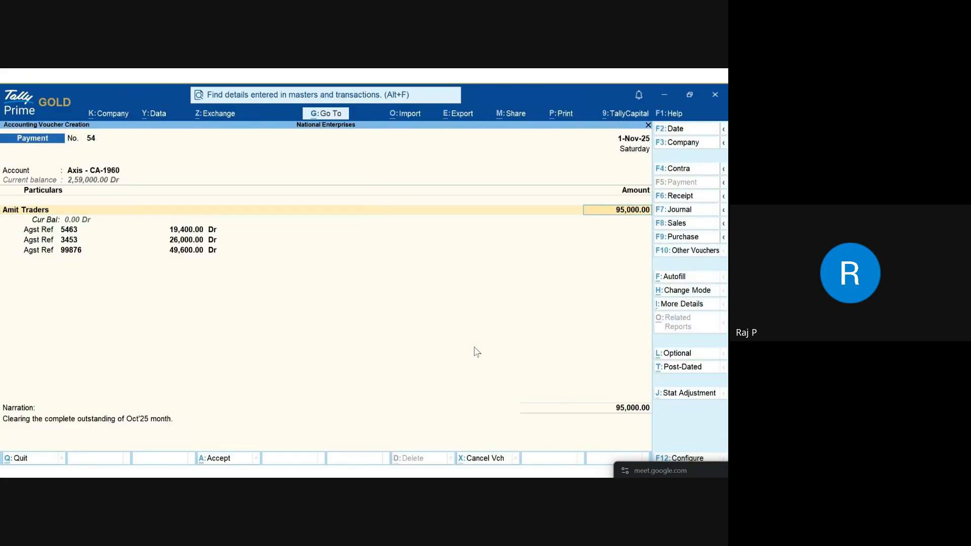
{"action": "key", "text": "Return"}
{"action": "key", "text": "Return"}
{"action": "key", "text": "Return"}
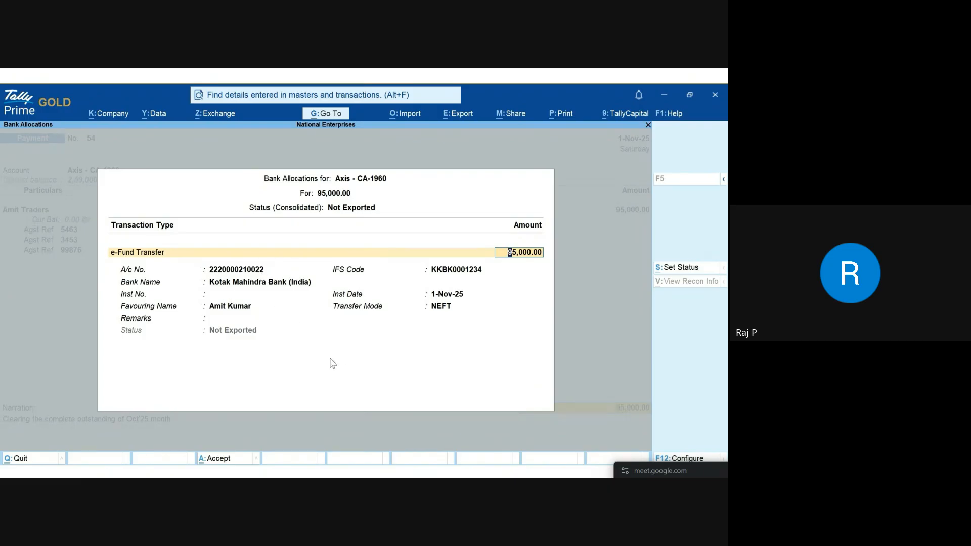
{"action": "key", "text": "Return"}
{"action": "key", "text": "Return"}
{"action": "key", "text": "Return"}
{"action": "key", "text": "Return"}
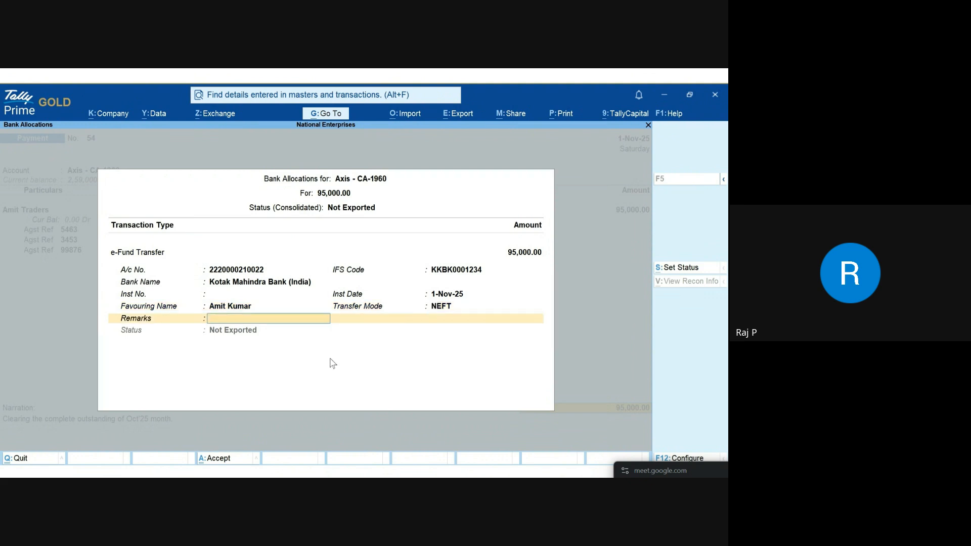
{"action": "key", "text": "Return"}
{"action": "key", "text": "Return"}
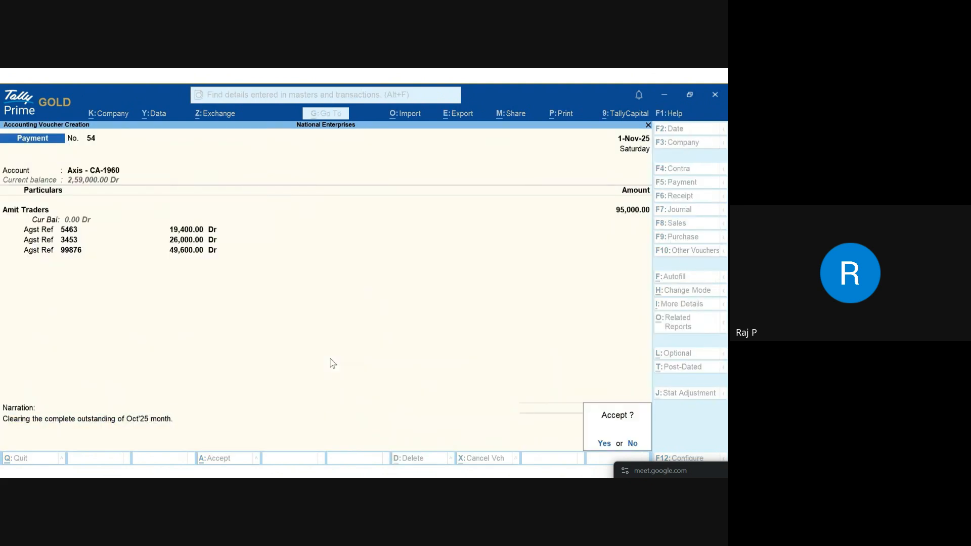
{"action": "left_click", "coordinate": [604, 443]}
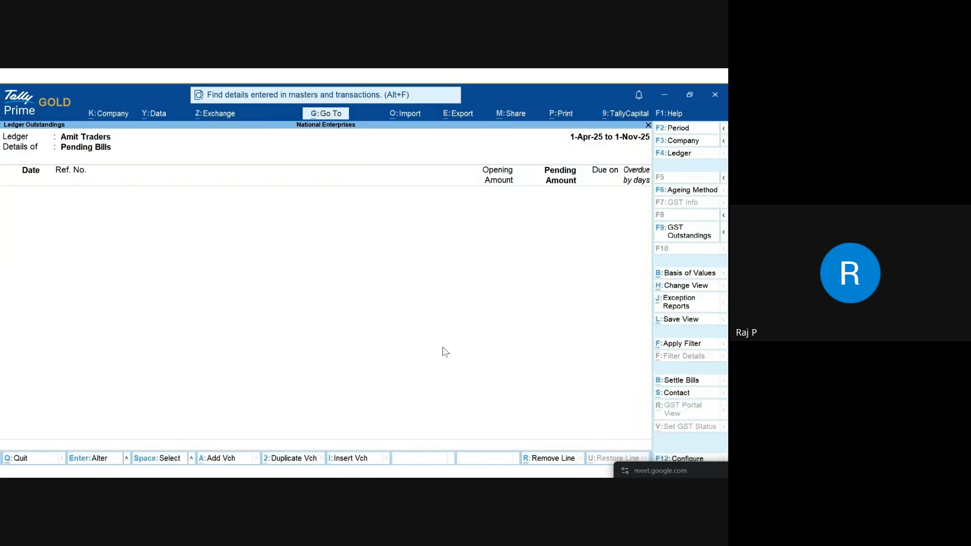
Step: Open Send Payments from Exchange and view the pending payments for Axis - CA-1960
{"action": "key", "text": "Escape"}
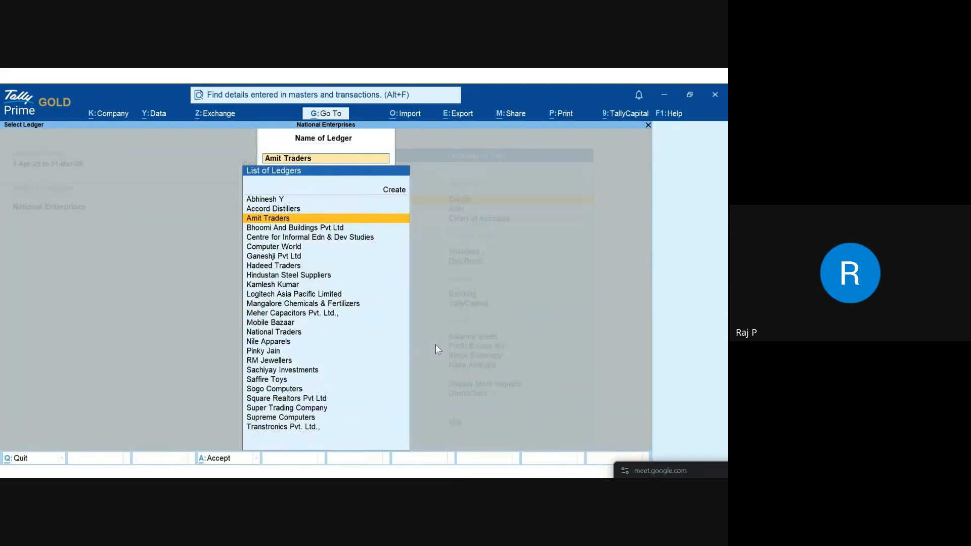
{"action": "key", "text": "Escape"}
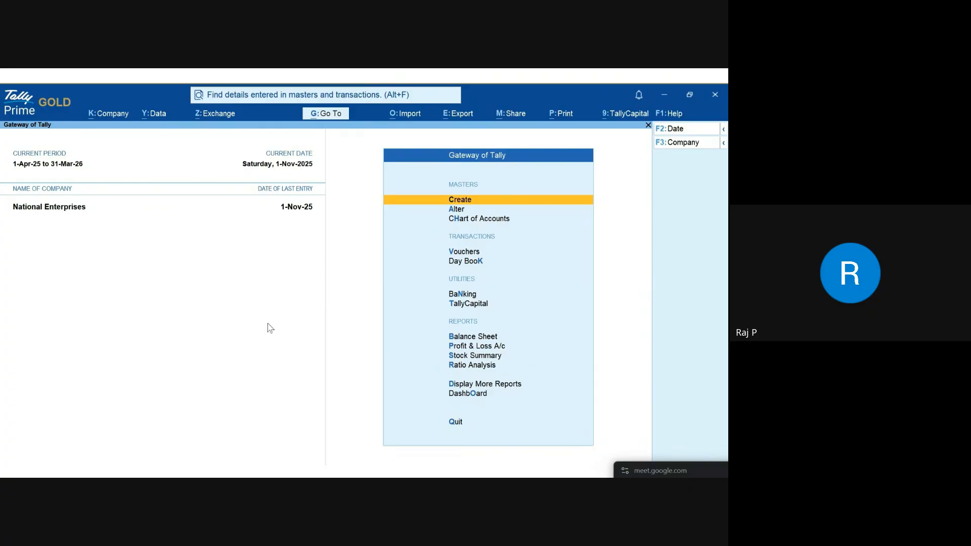
{"action": "left_click", "coordinate": [221, 121]}
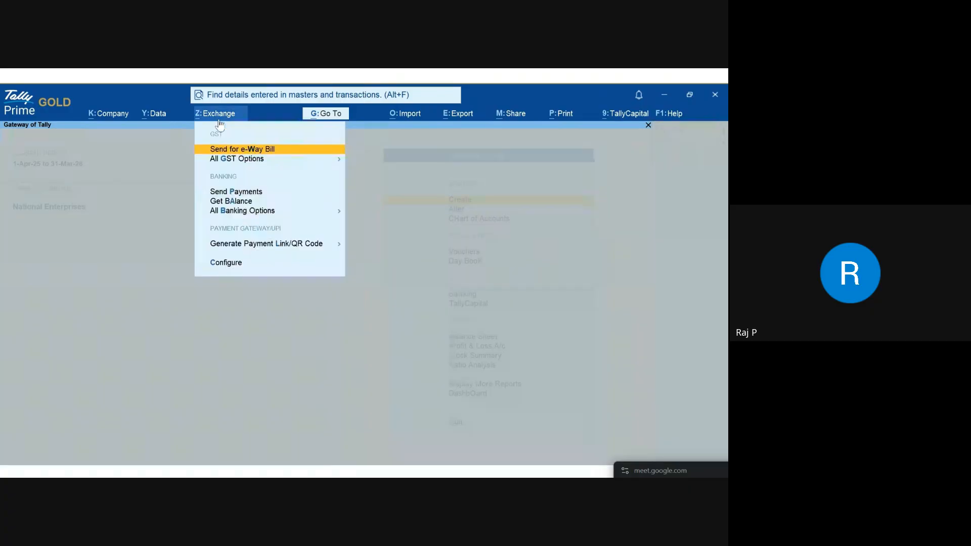
{"action": "left_click", "coordinate": [274, 196]}
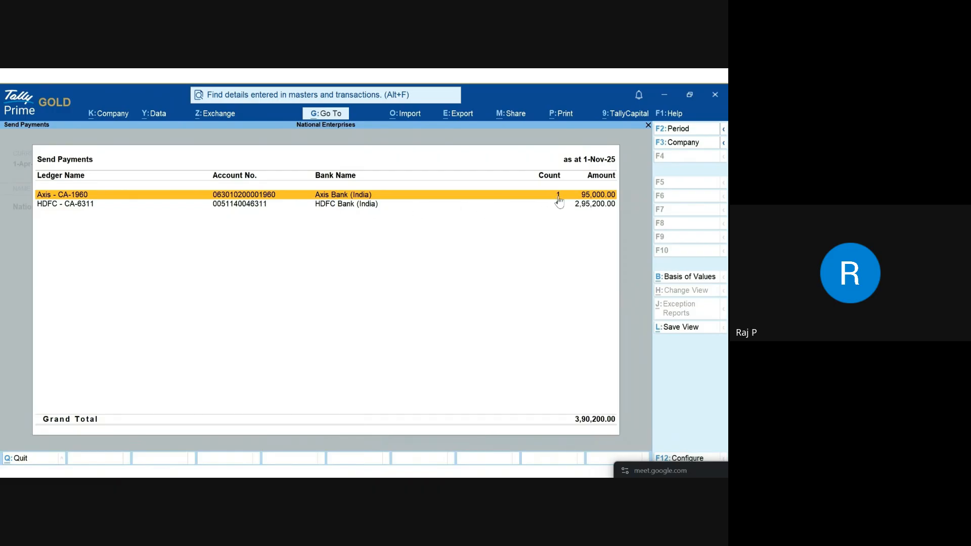
{"action": "left_click", "coordinate": [289, 198]}
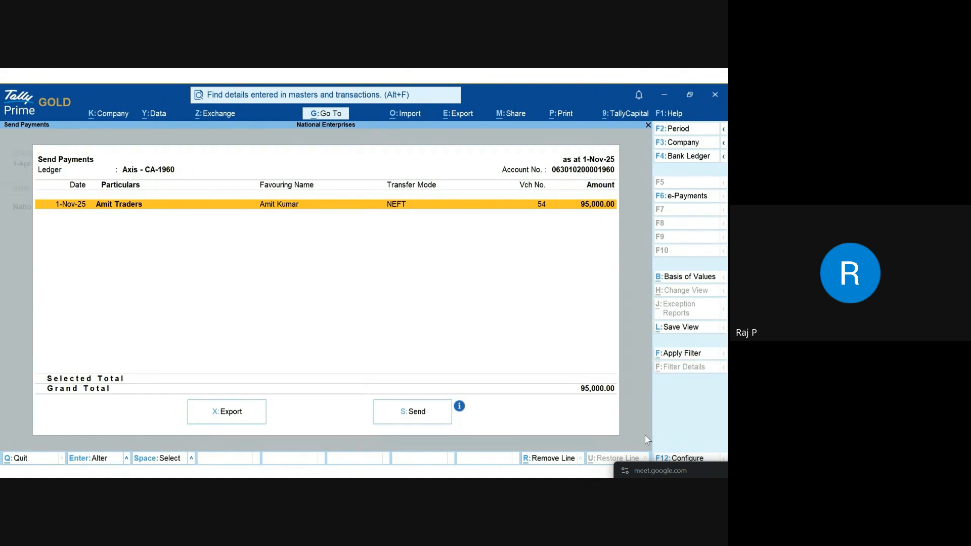
Step: Set Show Available Balance as per Bank to Yes in the report's F12 settings
{"action": "left_click", "coordinate": [668, 458]}
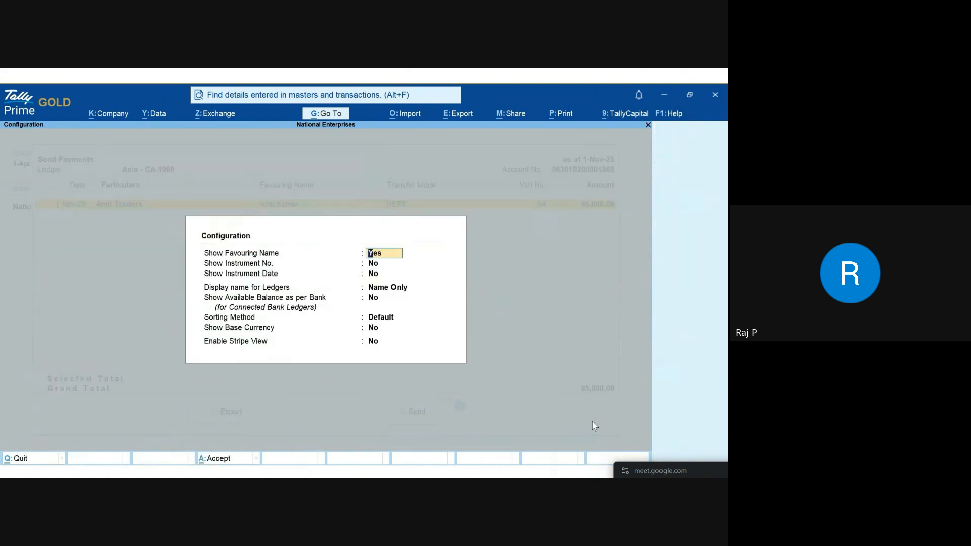
{"action": "left_click", "coordinate": [385, 298]}
{"action": "type", "text": "Yes"}
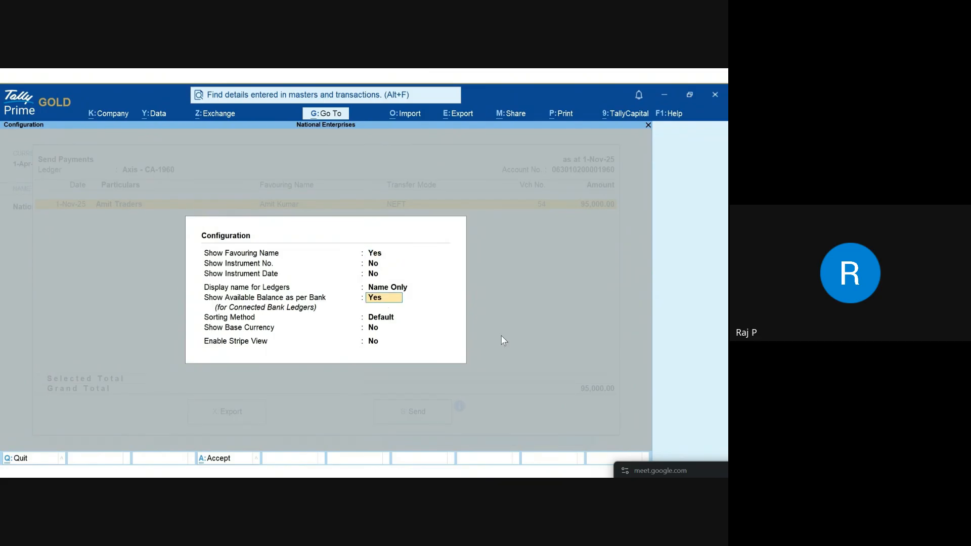
{"action": "key", "text": "ctrl+a"}
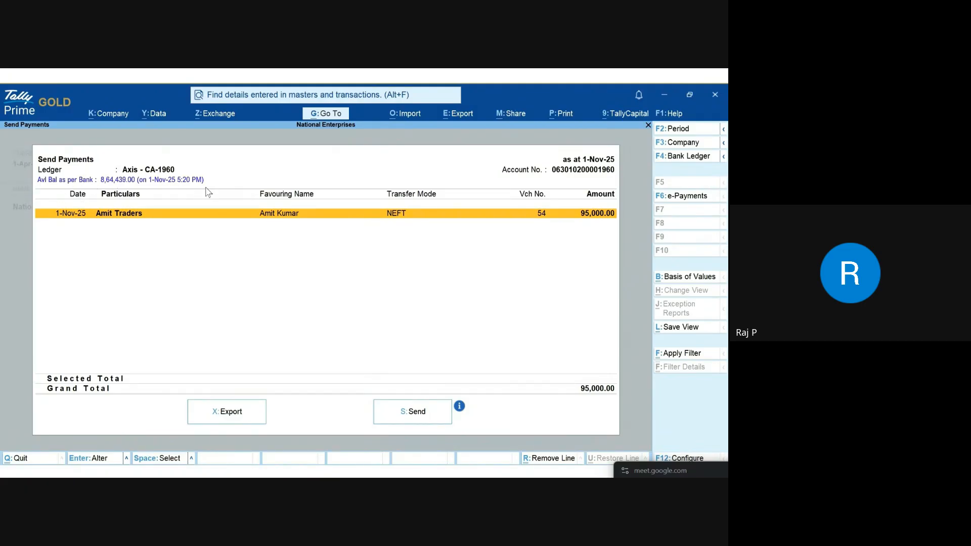
Step: Fetch the current Axis - CA-1960 balance from the bank via Exchange > Get Balance
{"action": "key", "text": "alt+z"}
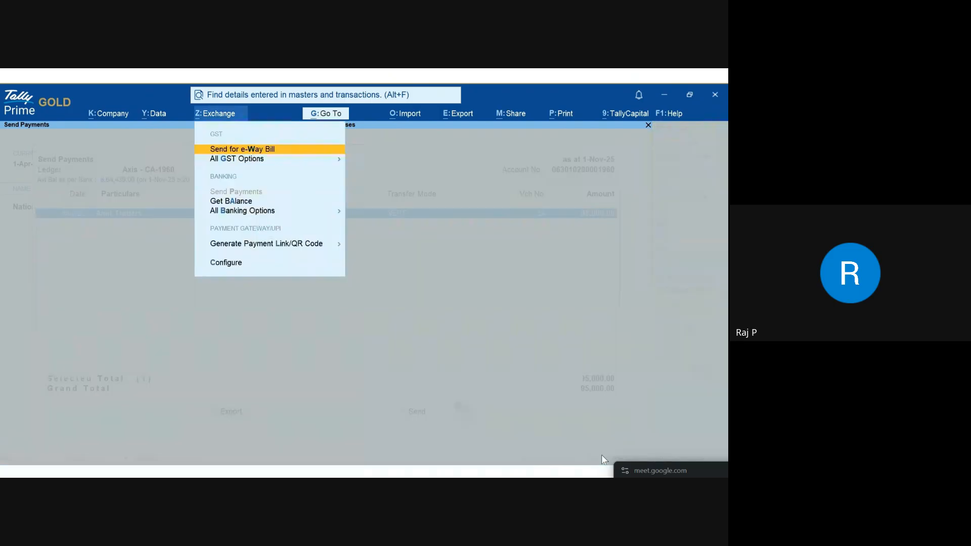
{"action": "key", "text": "Down"}
{"action": "key", "text": "Down"}
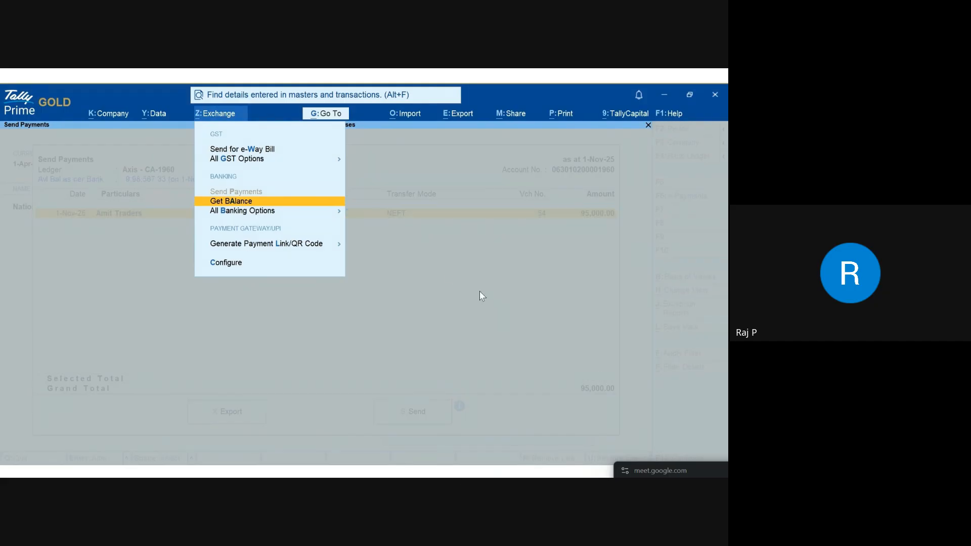
{"action": "left_click", "coordinate": [251, 202]}
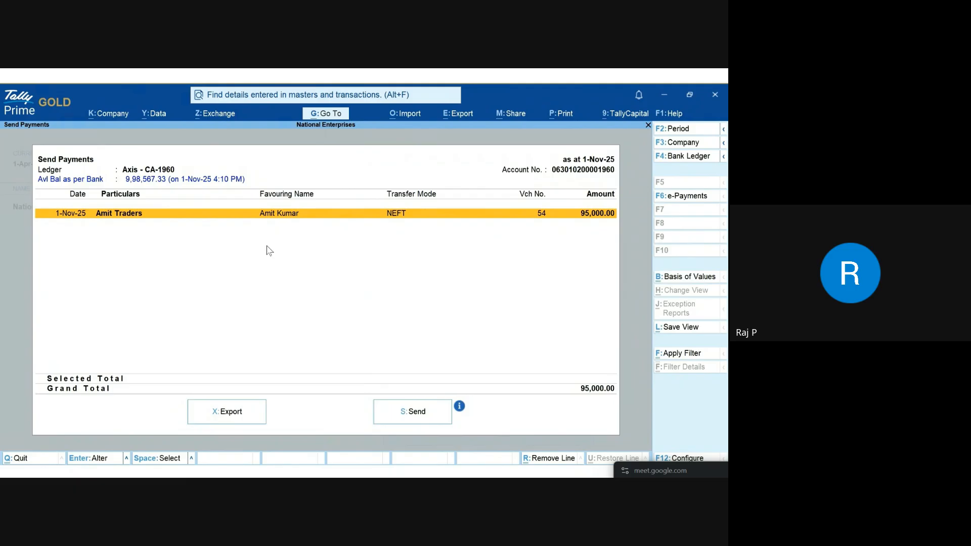
Step: Send the Amit Traders 95,000.00 payment to the bank, authorise with the OTP, and return to Gateway
{"action": "key", "text": "space"}
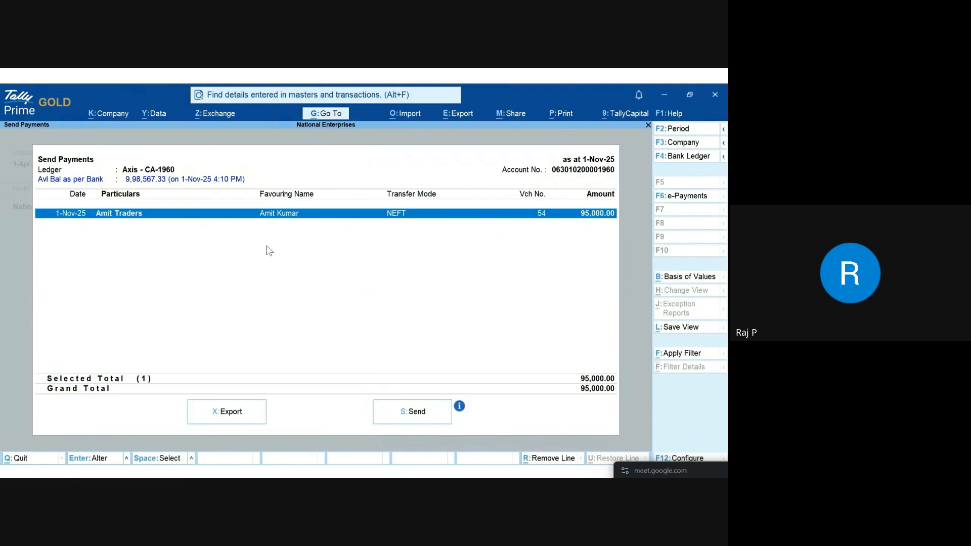
{"action": "left_click", "coordinate": [414, 423]}
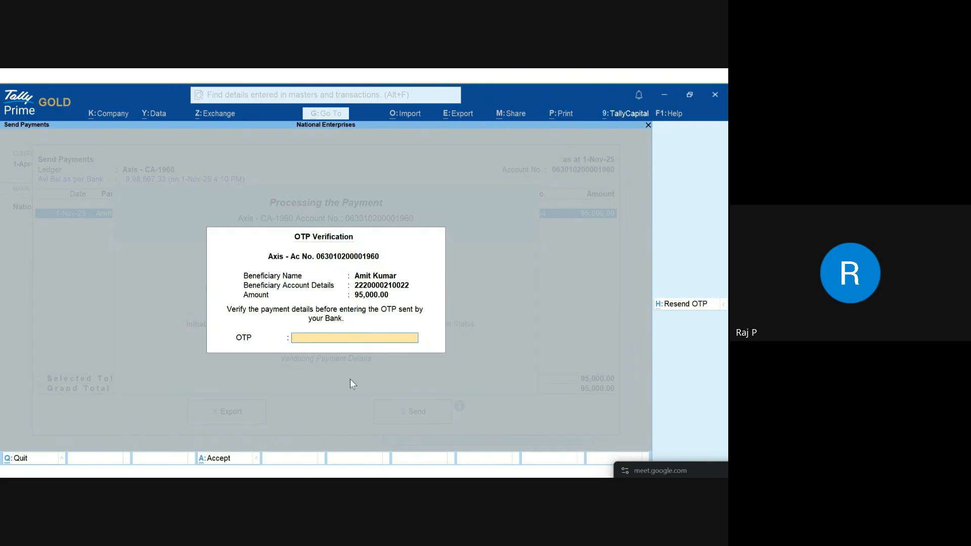
{"action": "key", "text": "Return"}
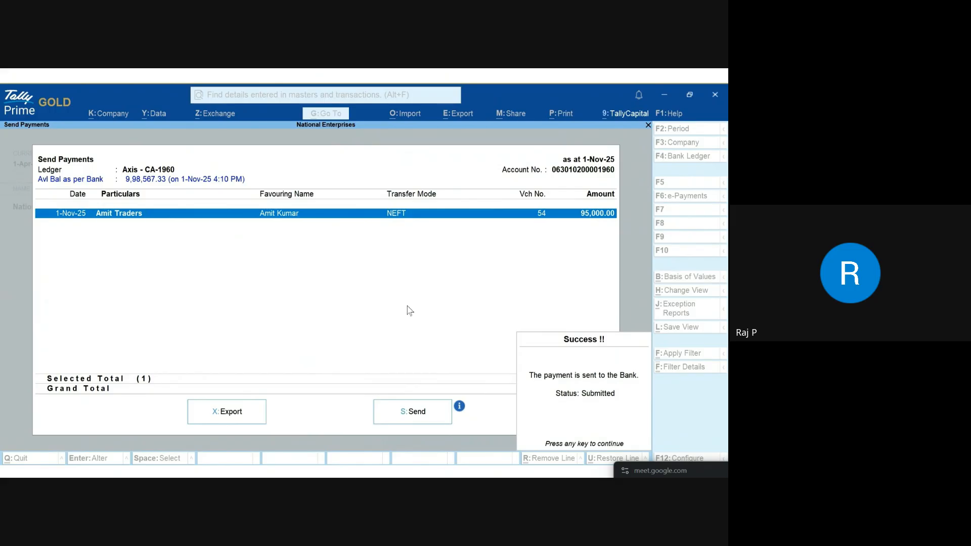
{"action": "key", "text": "Return"}
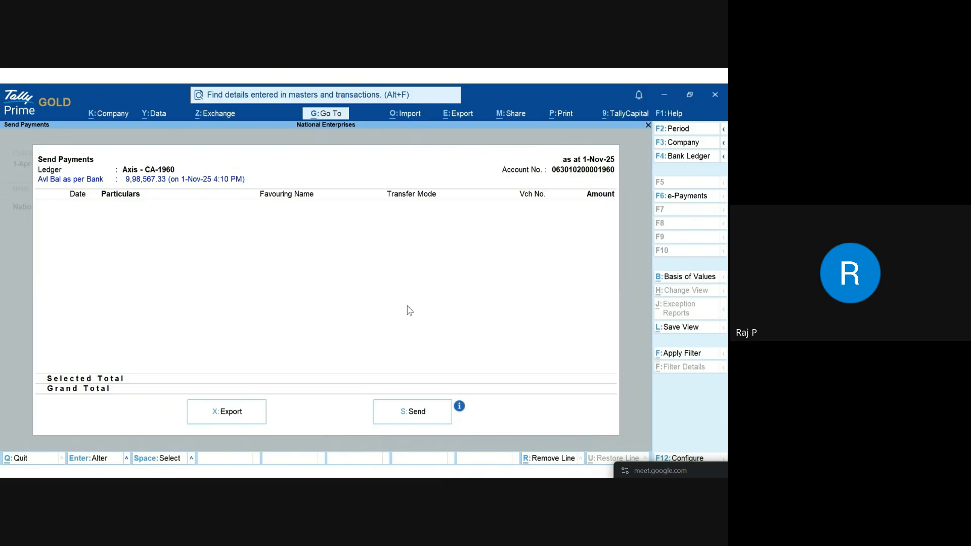
{"action": "key", "text": "Escape"}
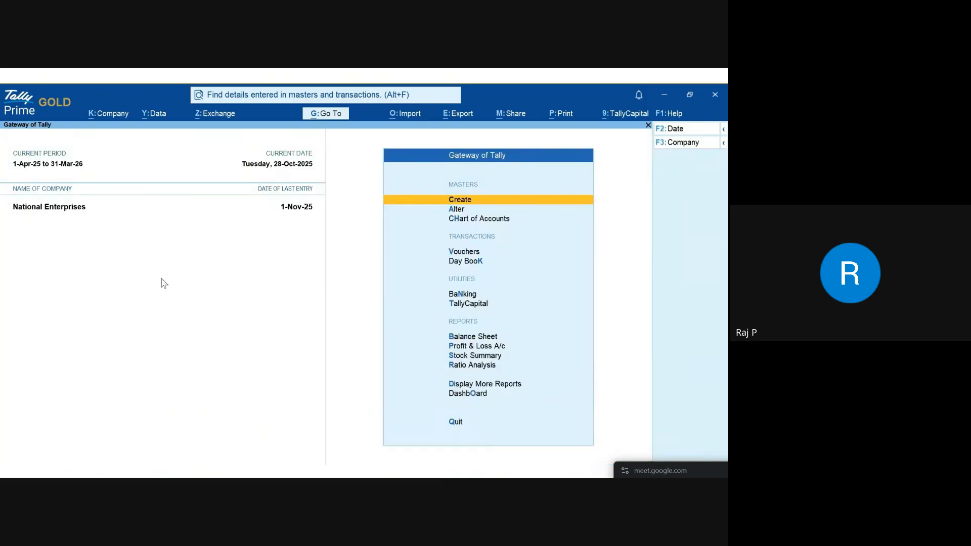
Step: Switch to the presentation and play the embedded Tally demo video on the e-Payments slide
{"action": "key", "text": "alt+Tab"}
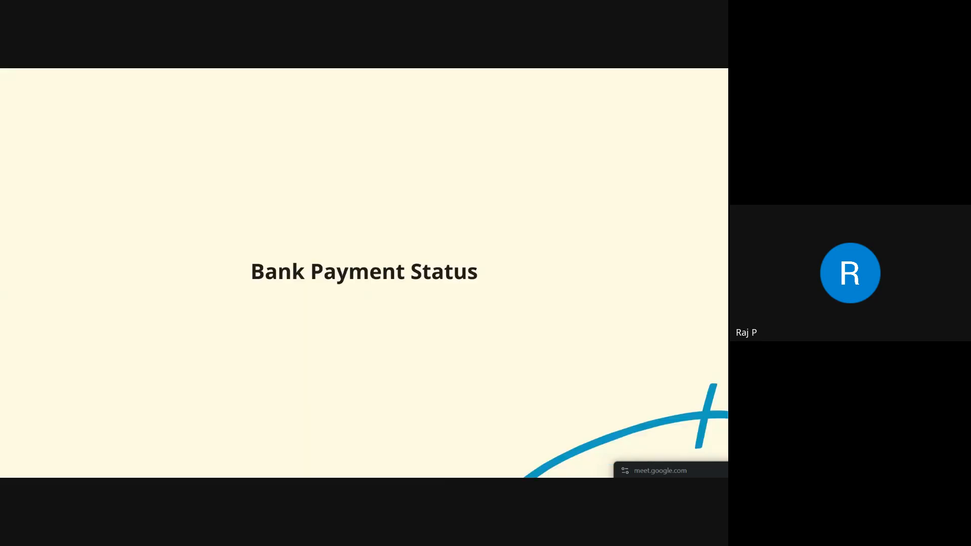
{"action": "key", "text": "alt+Tab"}
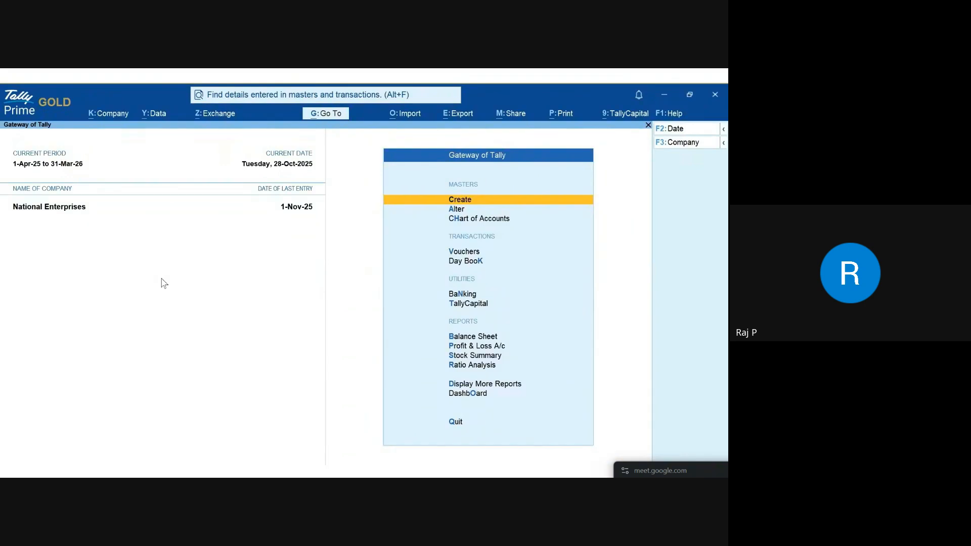
{"action": "mouse_move", "coordinate": [426, 359]}
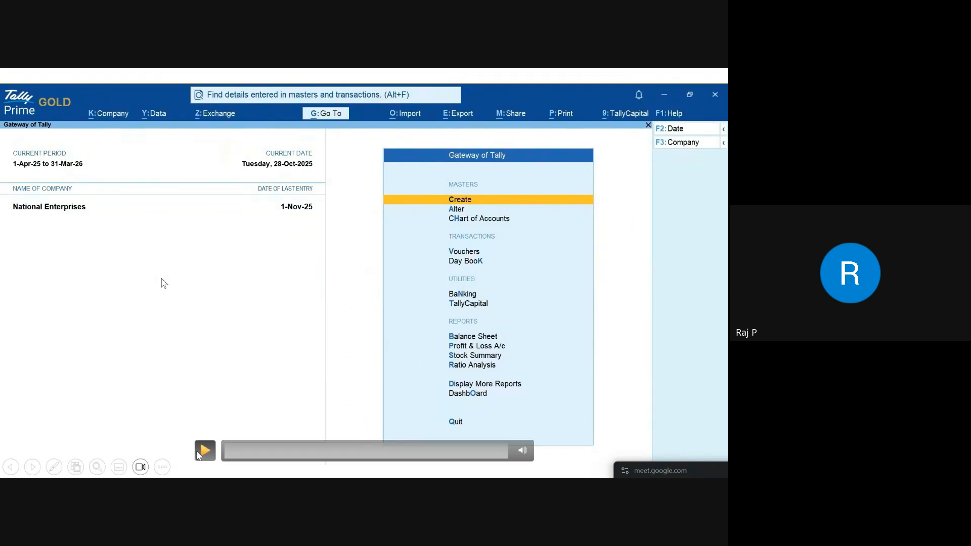
{"action": "left_click", "coordinate": [198, 453]}
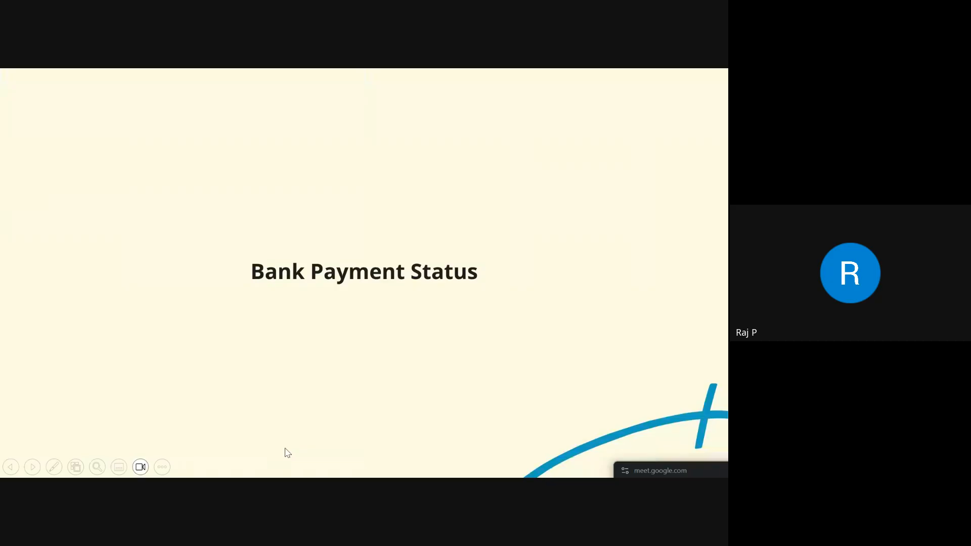
{"action": "left_click", "coordinate": [287, 453]}
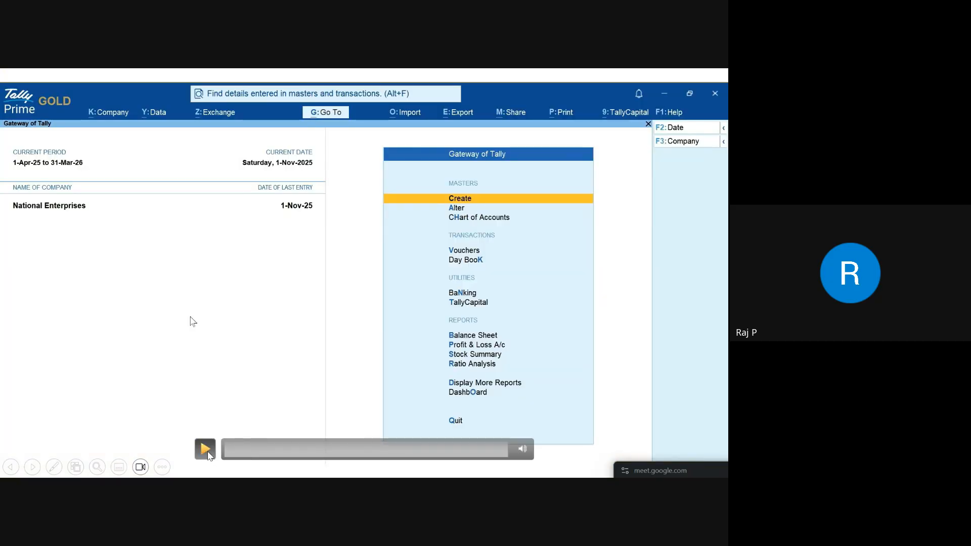
{"action": "left_click", "coordinate": [204, 449]}
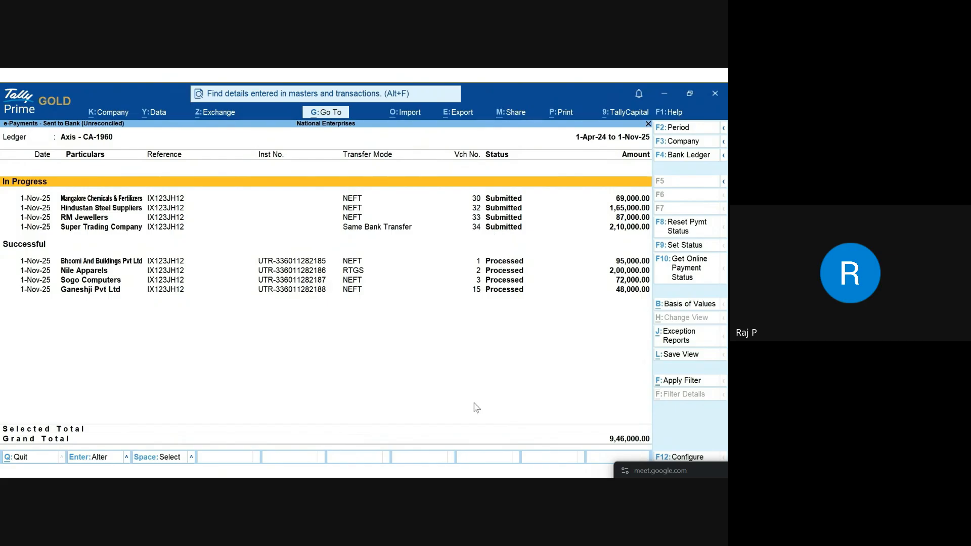
Step: Get the online payment status showing the four payments Authorised, close the summary, and resume the video
{"action": "left_click", "coordinate": [707, 276]}
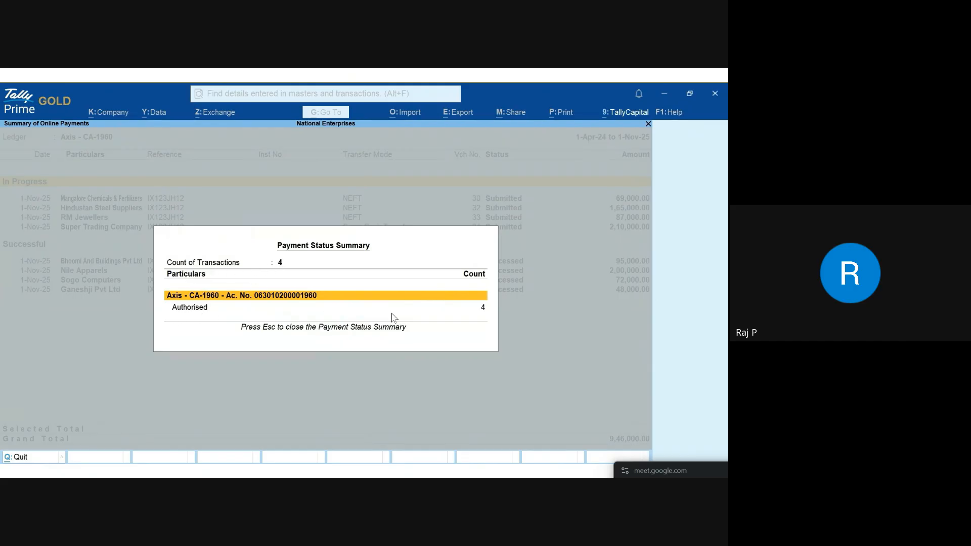
{"action": "key", "text": "Escape"}
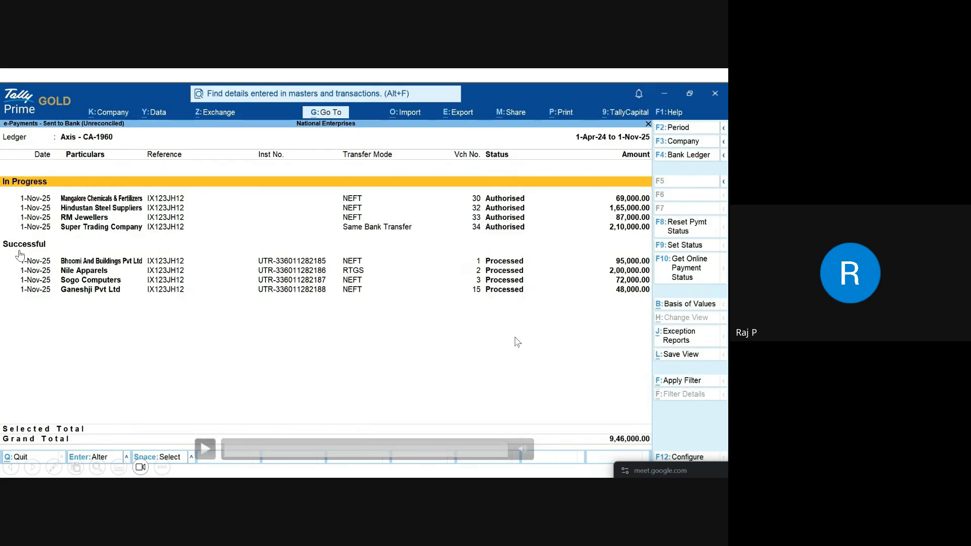
{"action": "left_click", "coordinate": [21, 255]}
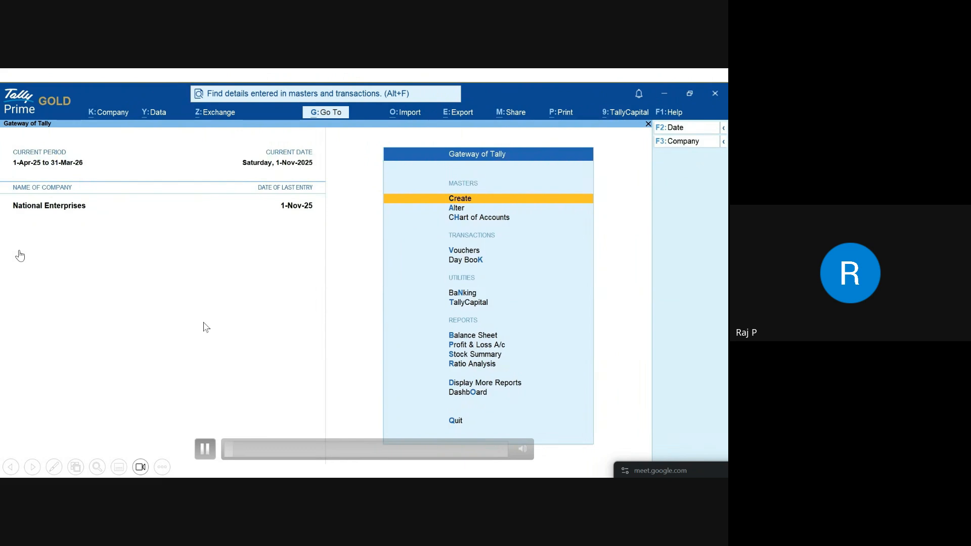
Step: Advance to slide 15, nudge its video slightly right and down, and restart the slide show there
{"action": "key", "text": "Right"}
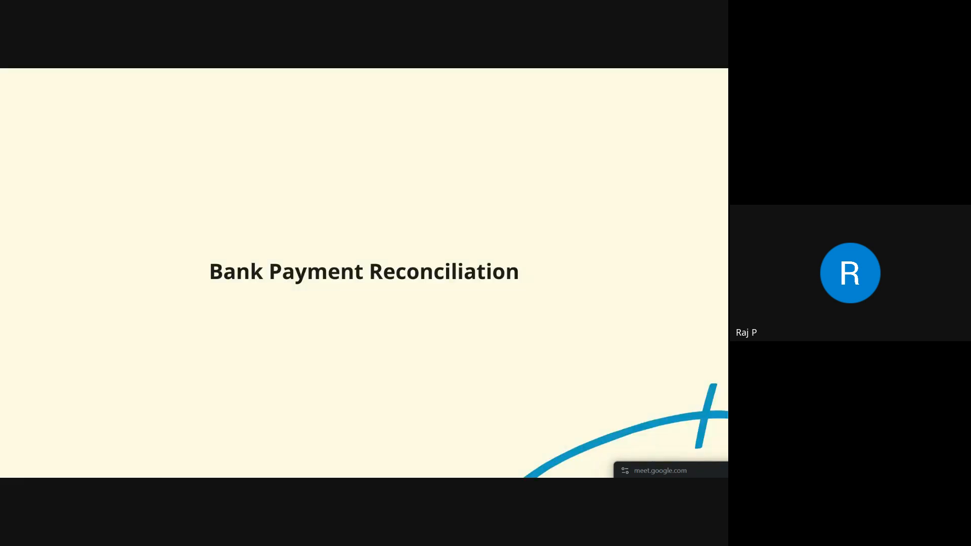
{"action": "key", "text": "Right"}
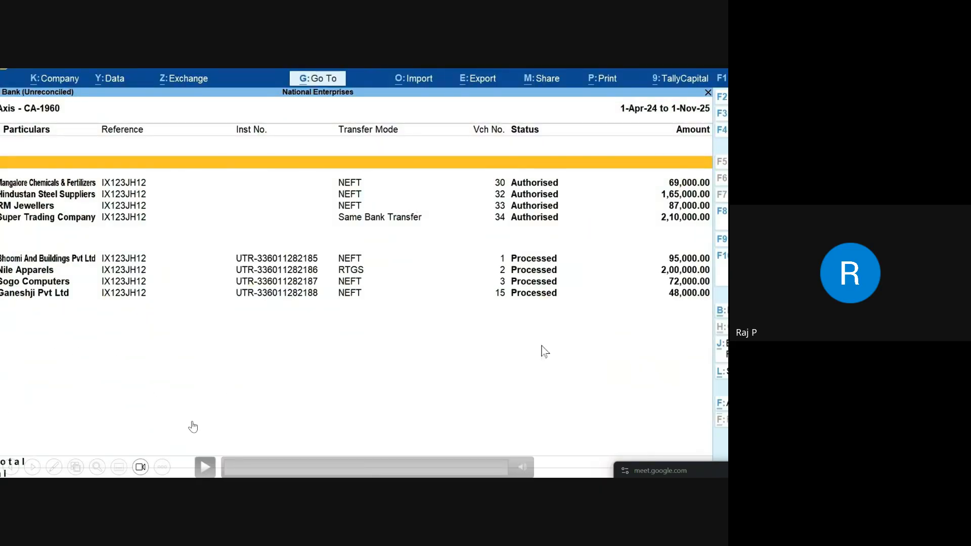
{"action": "key", "text": "Escape"}
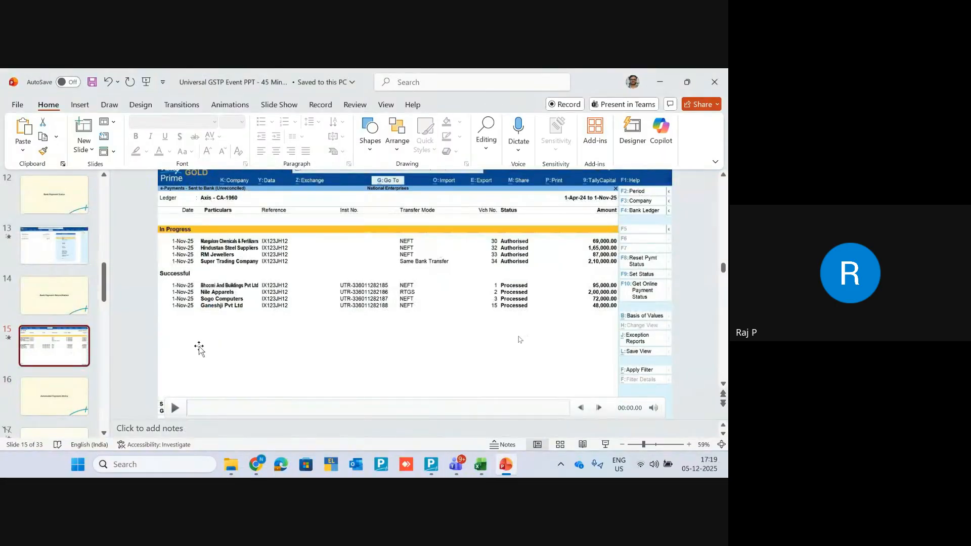
{"action": "left_click", "coordinate": [182, 327]}
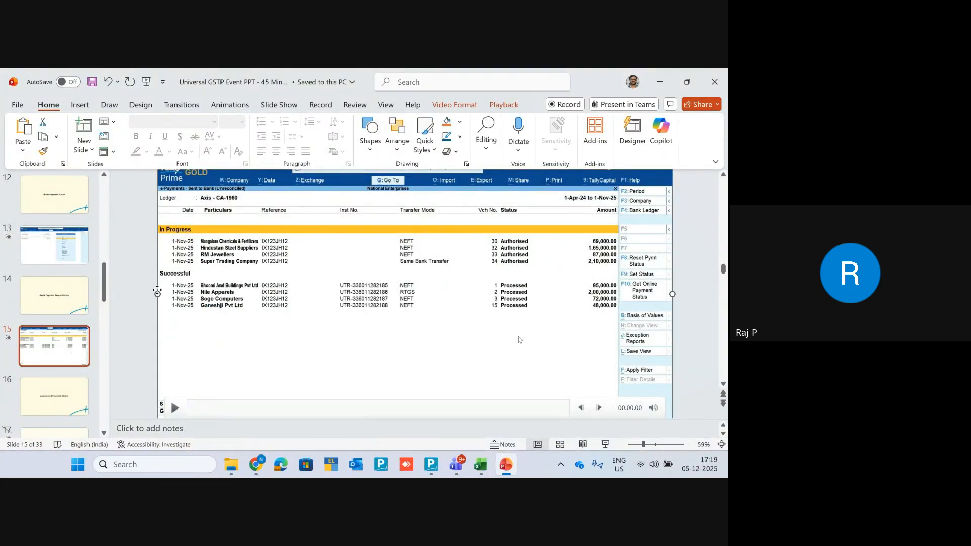
{"action": "left_click_drag", "start_coordinate": [157, 289], "coordinate": [197, 305]}
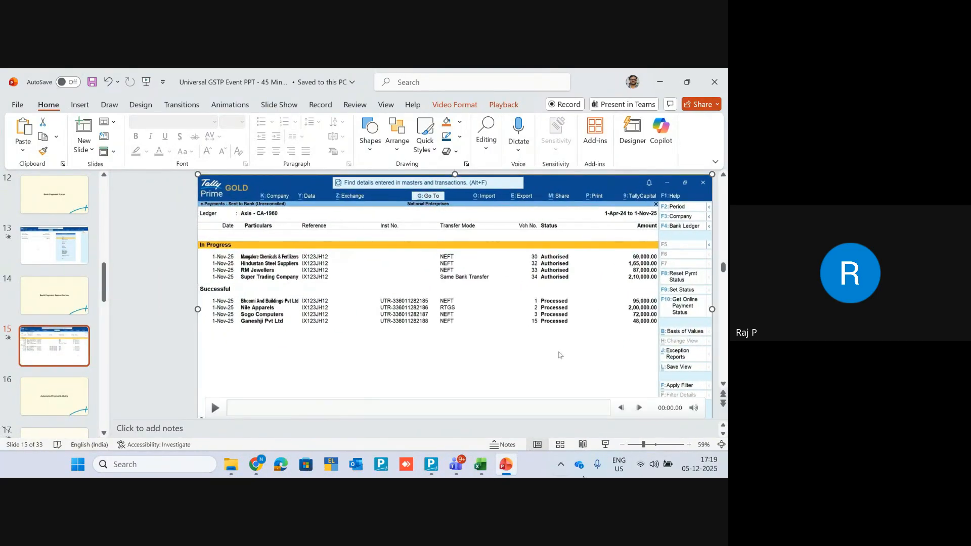
{"action": "left_click", "coordinate": [606, 445]}
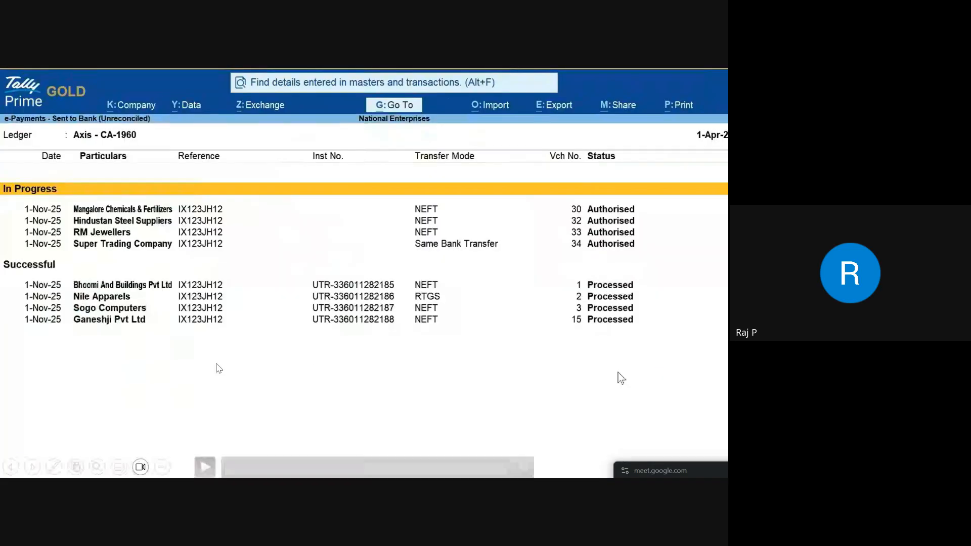
Step: Import the Axis - CA-1960 statement (16 entries, 4 reconciled) and close the summary and Get Statement panels
{"action": "left_click", "coordinate": [205, 466]}
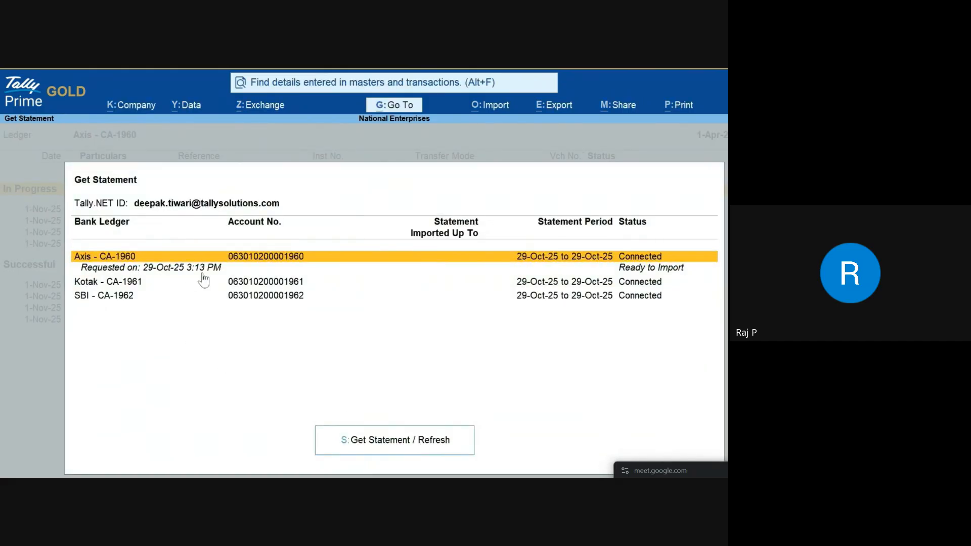
{"action": "left_click", "coordinate": [392, 444]}
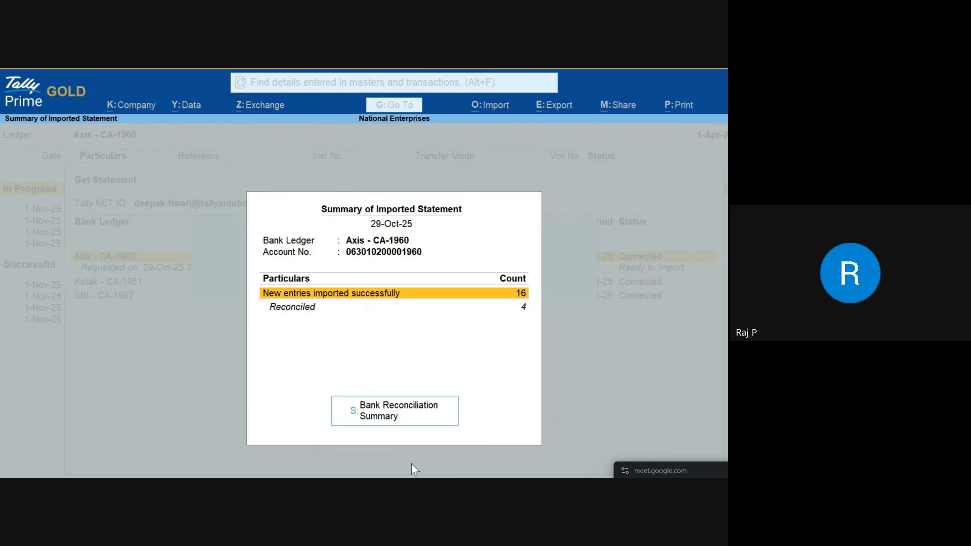
{"action": "key", "text": "Escape"}
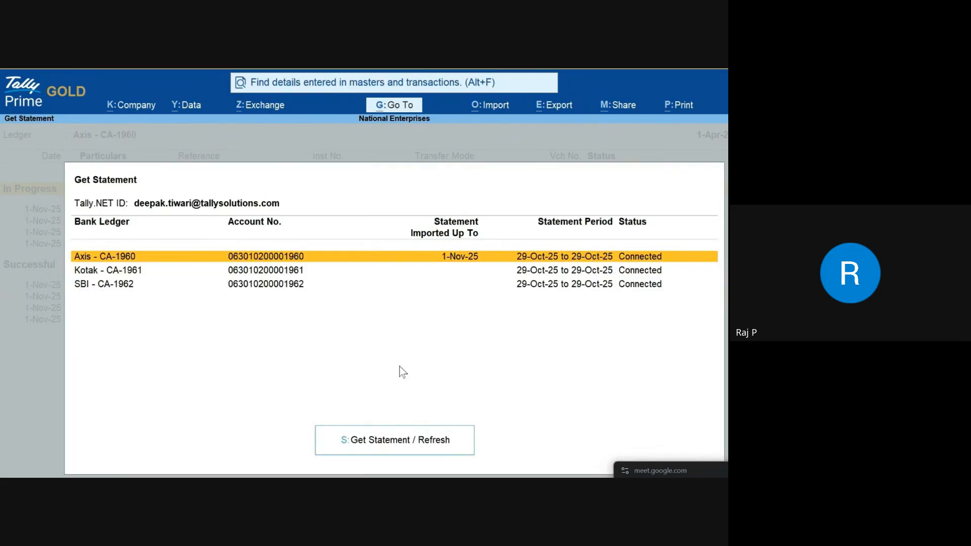
{"action": "key", "text": "Escape"}
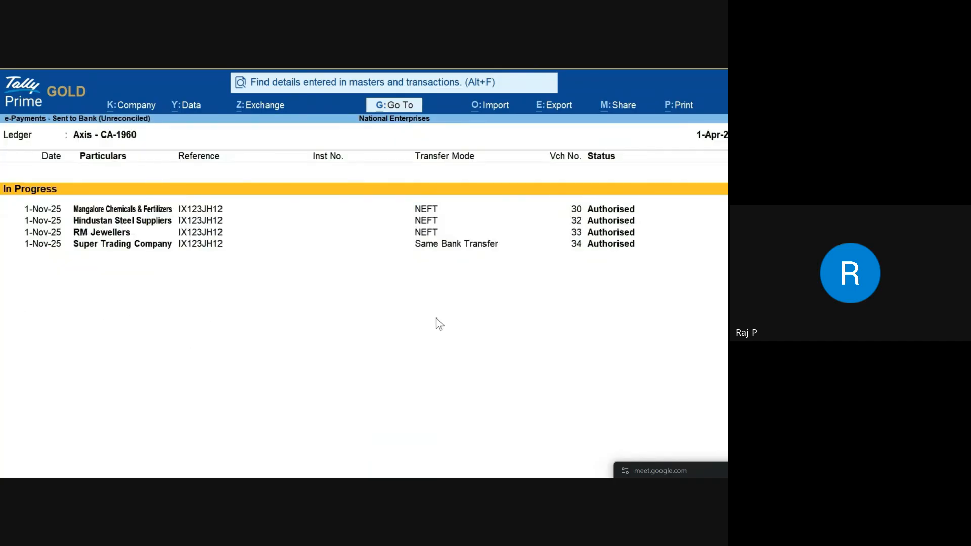
{"action": "key", "text": "Escape"}
{"action": "key", "text": "Escape"}
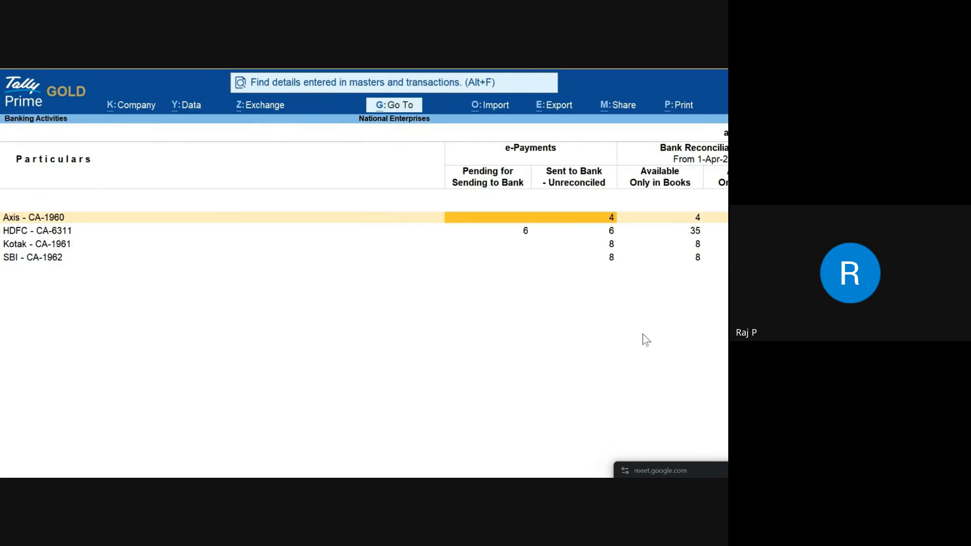
Step: Open Axis reconciliation from Available Only in Books, view November's reconciled payments, then return to Gateway
{"action": "key", "text": "Right"}
{"action": "key", "text": "Return"}
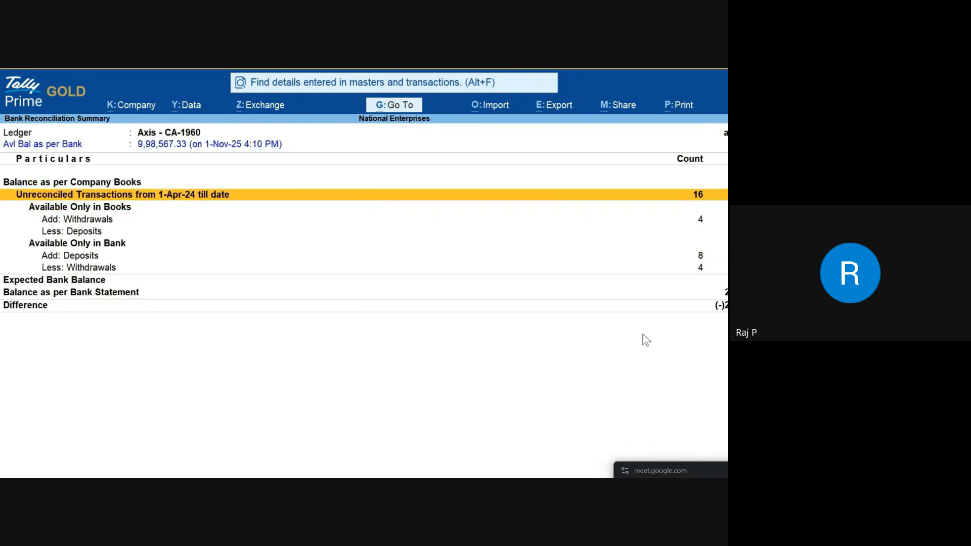
{"action": "key", "text": "Return"}
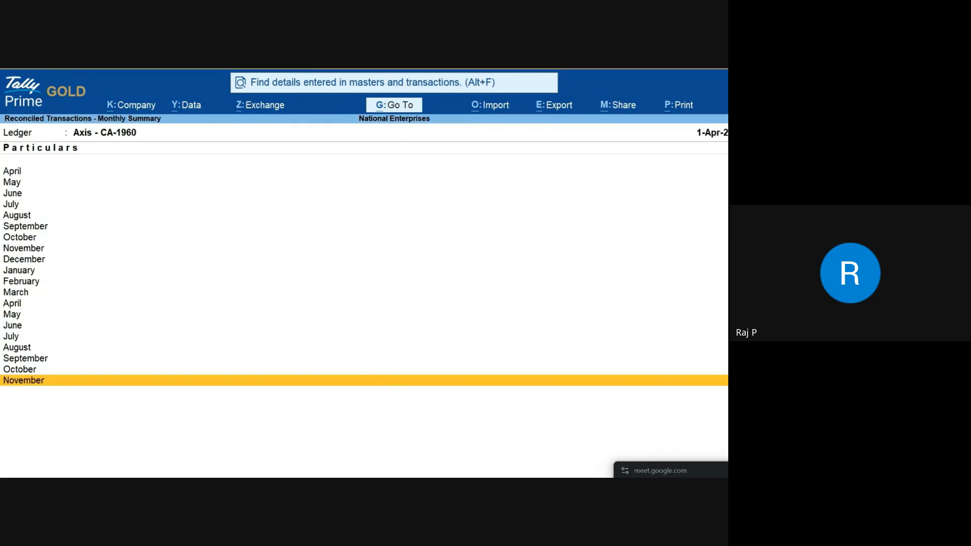
{"action": "left_click", "coordinate": [43, 383]}
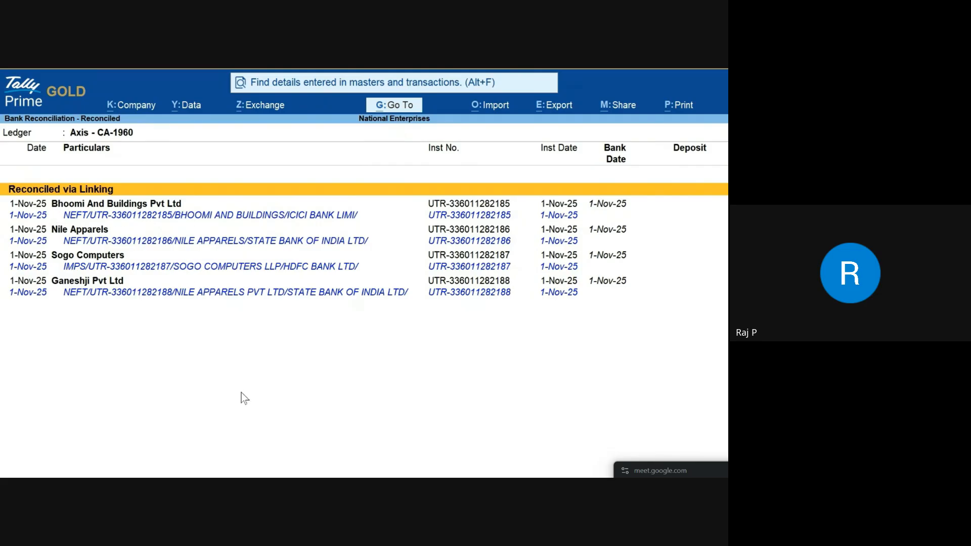
{"action": "key", "text": "Escape"}
{"action": "key", "text": "Escape"}
{"action": "key", "text": "Escape"}
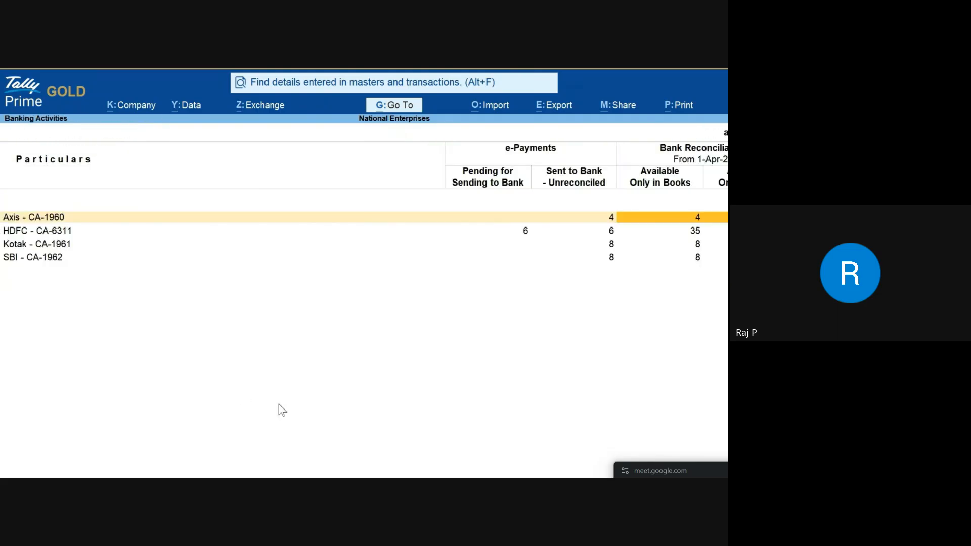
{"action": "key", "text": "Escape"}
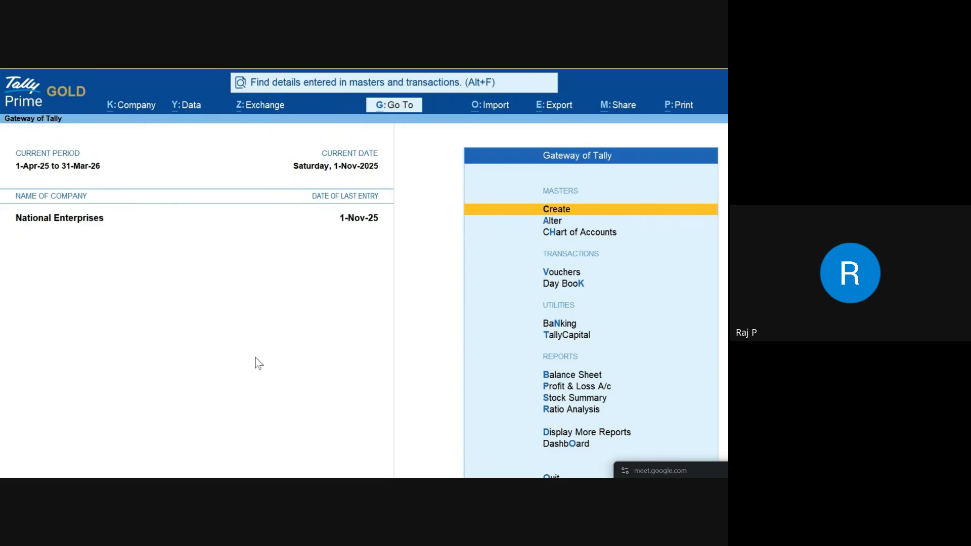
Step: Switch to Google Meet, drag its floating call panel to the left, and return to the call tab
{"action": "key", "text": "alt+Tab"}
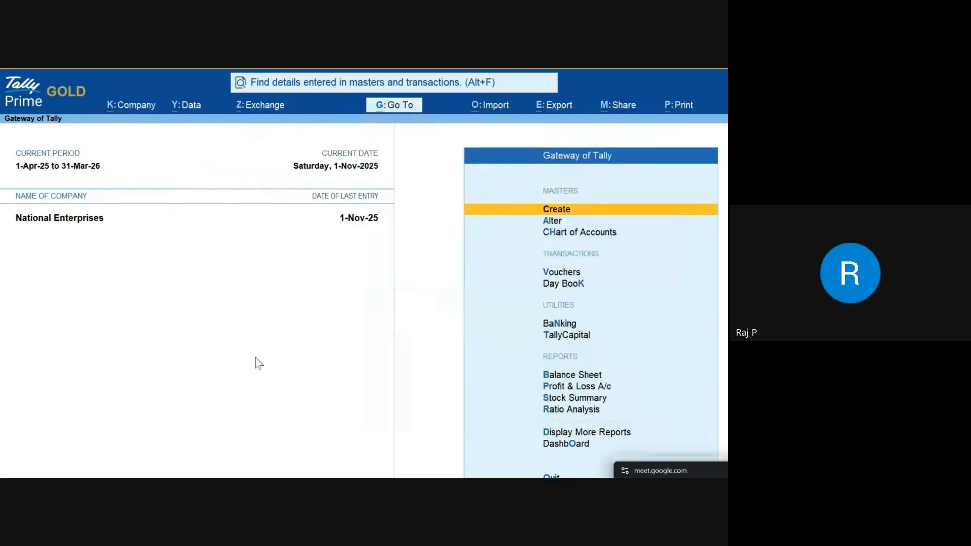
{"action": "key", "text": "alt+Tab"}
{"action": "key", "text": "alt+Tab"}
{"action": "key", "text": "alt+Tab"}
{"action": "key", "text": "alt+Tab"}
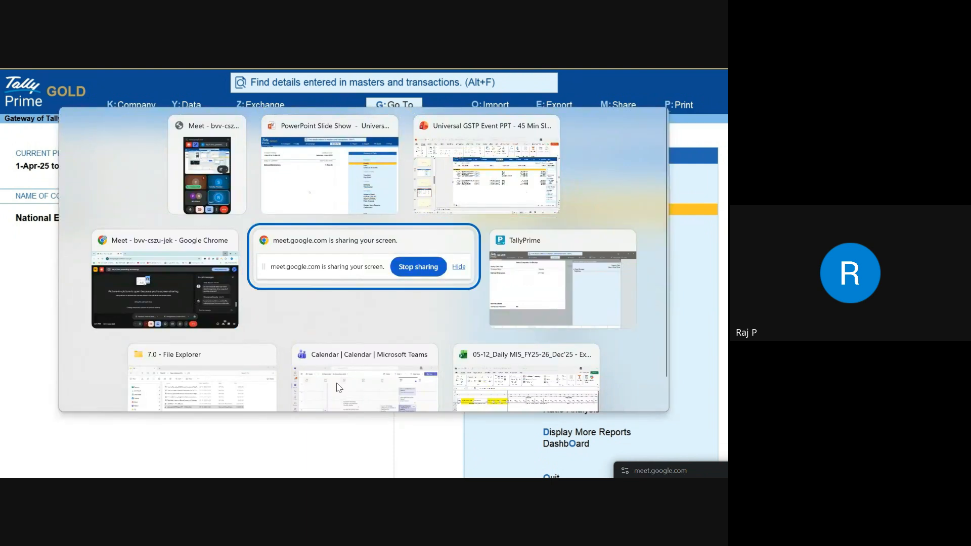
{"action": "key", "text": "alt+Tab"}
{"action": "key", "text": "alt+Tab"}
{"action": "key", "text": "alt+Tab"}
{"action": "key", "text": "alt+Tab"}
{"action": "key", "text": "alt+Tab"}
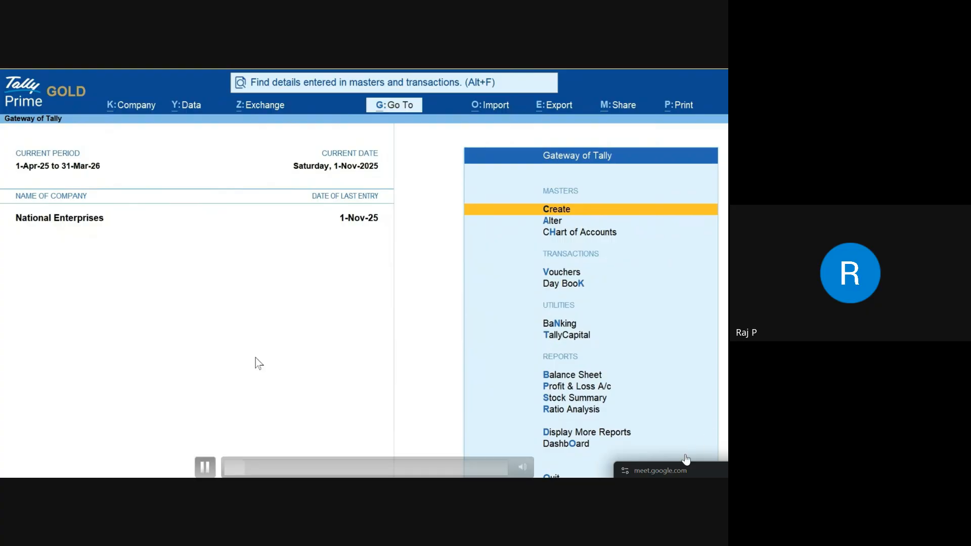
{"action": "left_click_drag", "start_coordinate": [514, 406], "coordinate": [301, 279]}
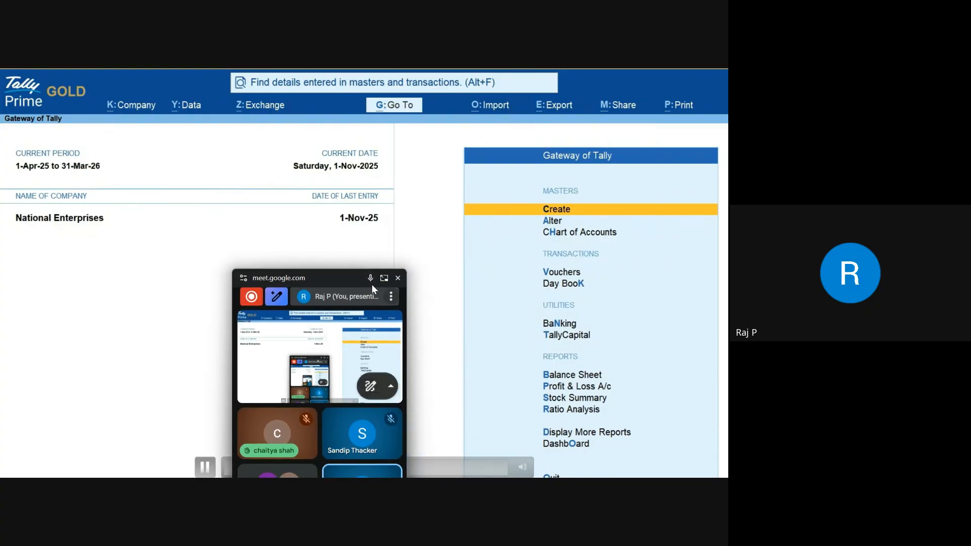
{"action": "left_click", "coordinate": [384, 278]}
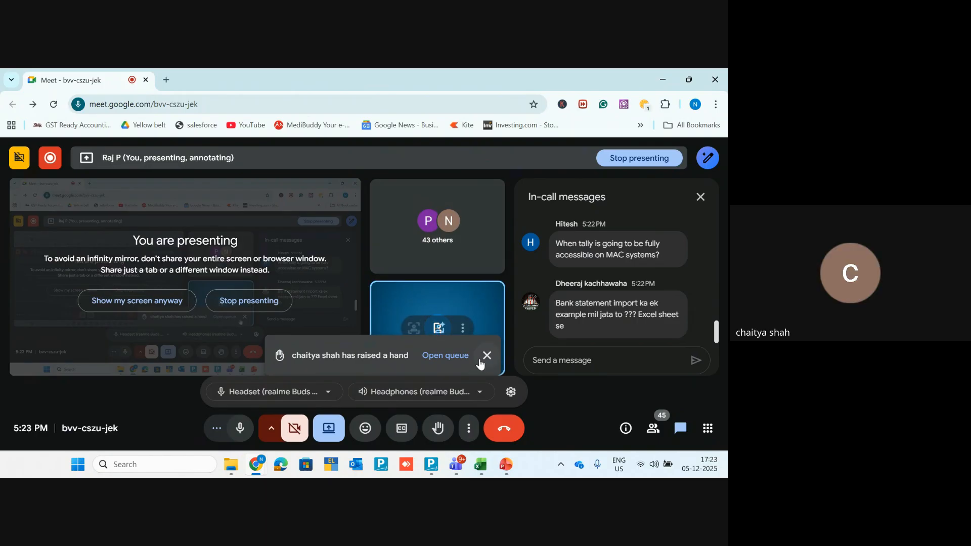
Step: Dismiss the two raised-hand notifications and stop presenting the screen
{"action": "left_click", "coordinate": [486, 356]}
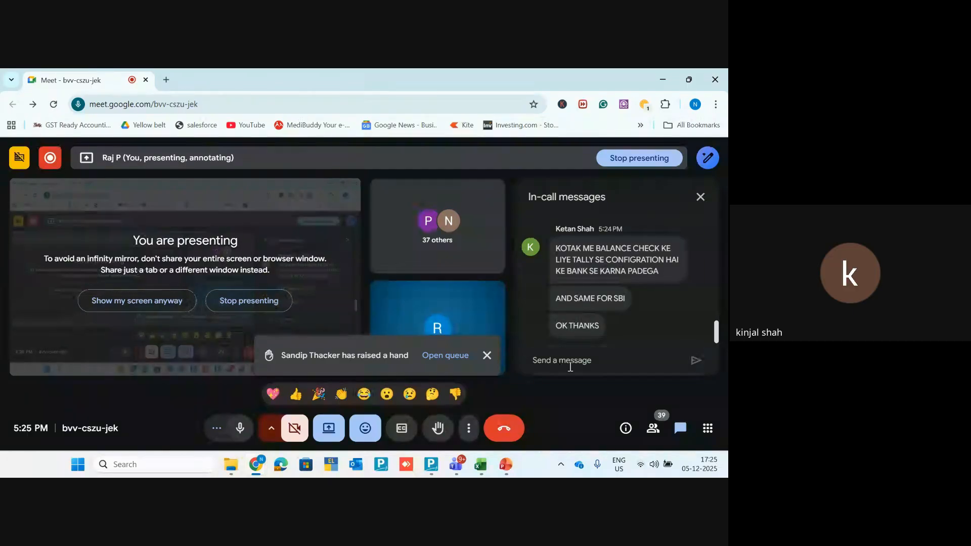
{"action": "left_click", "coordinate": [486, 355]}
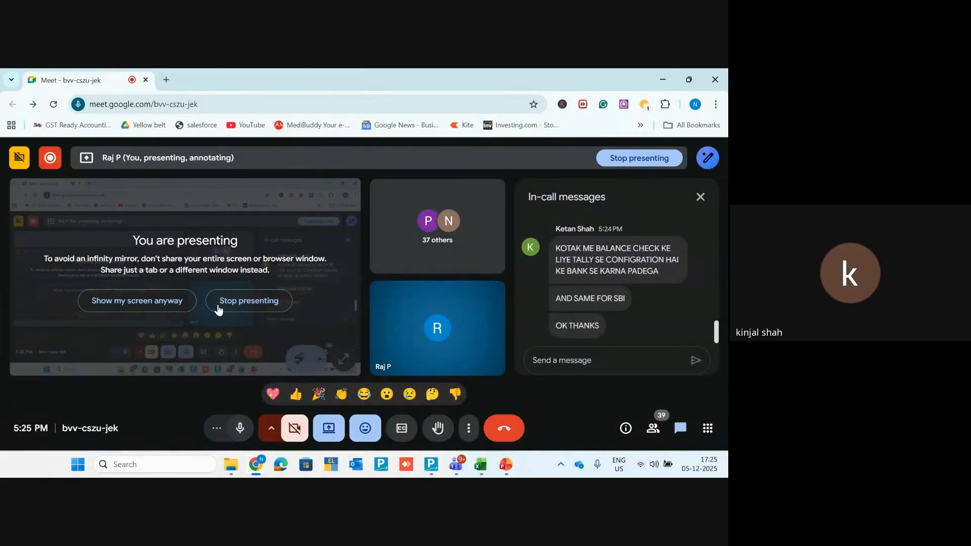
{"action": "left_click", "coordinate": [238, 301]}
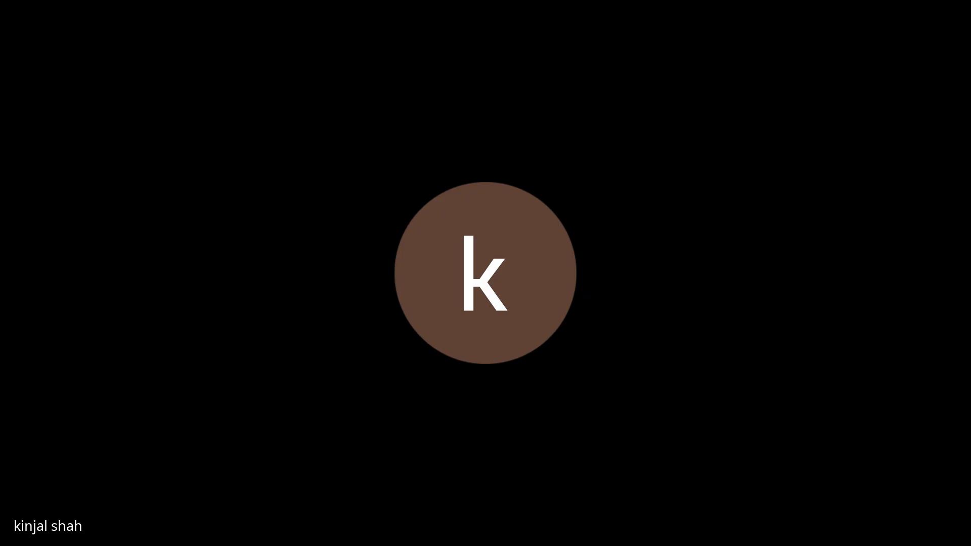